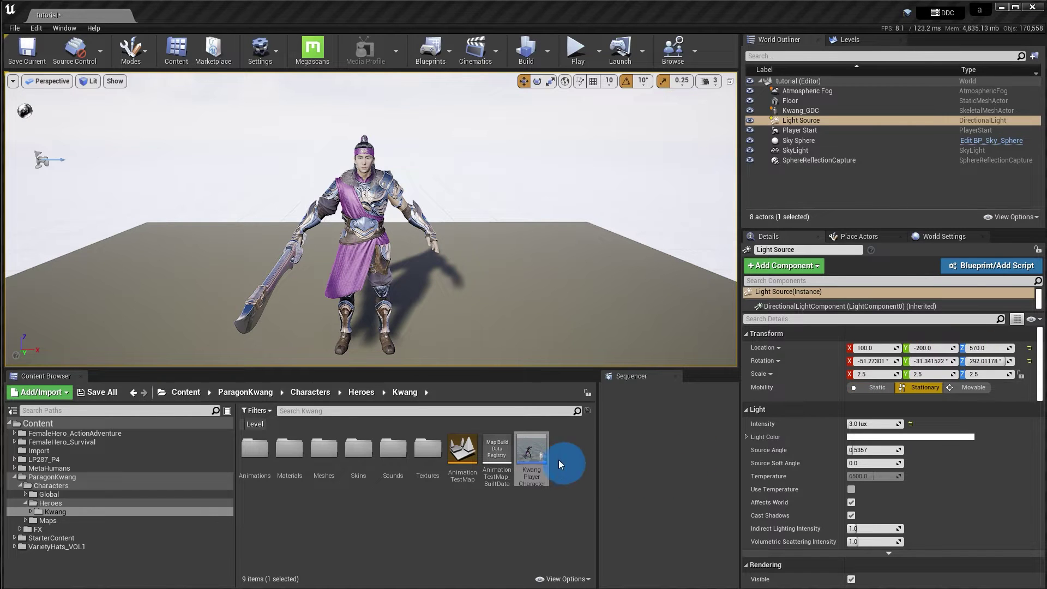
Open the KwangPlayerCharacter blueprint and display the character in its 3D viewport
{"action": "double_click", "coordinate": [530, 447]}
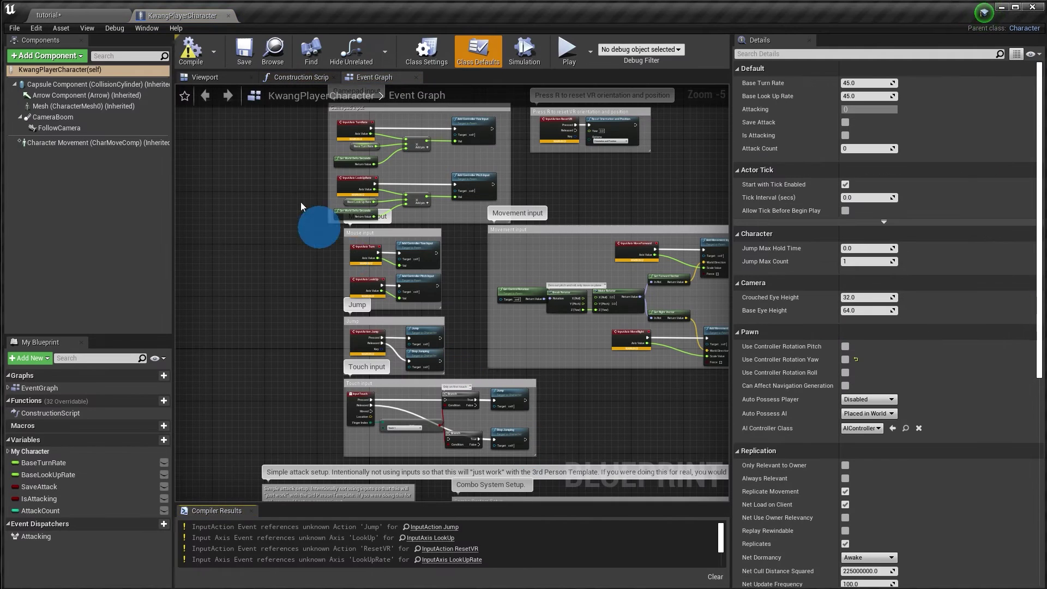
{"action": "left_click", "coordinate": [221, 77]}
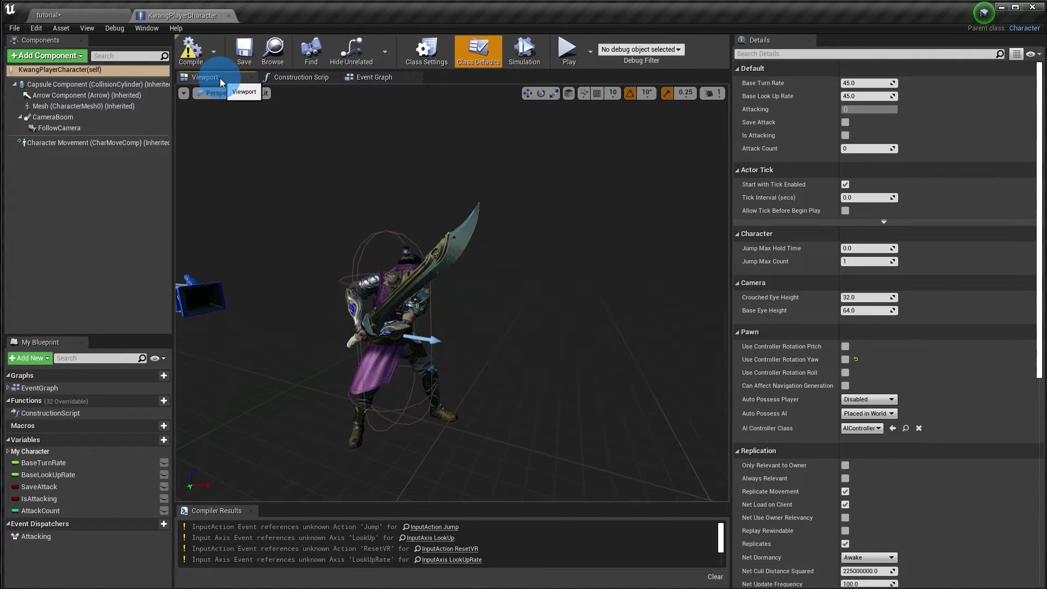
{"action": "left_click", "coordinate": [366, 390]}
{"action": "left_click_drag", "start_coordinate": [365, 390], "coordinate": [409, 393]}
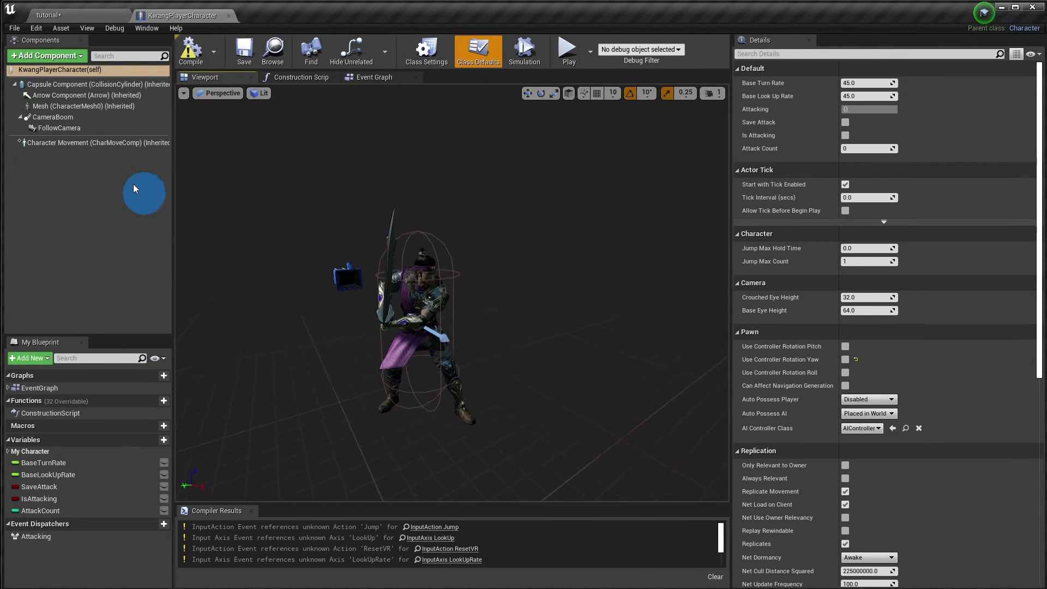
Select the character's Mesh component and open its assigned Kwang_GDC skeletal mesh to inspect the material slots and model
{"action": "left_click", "coordinate": [69, 107]}
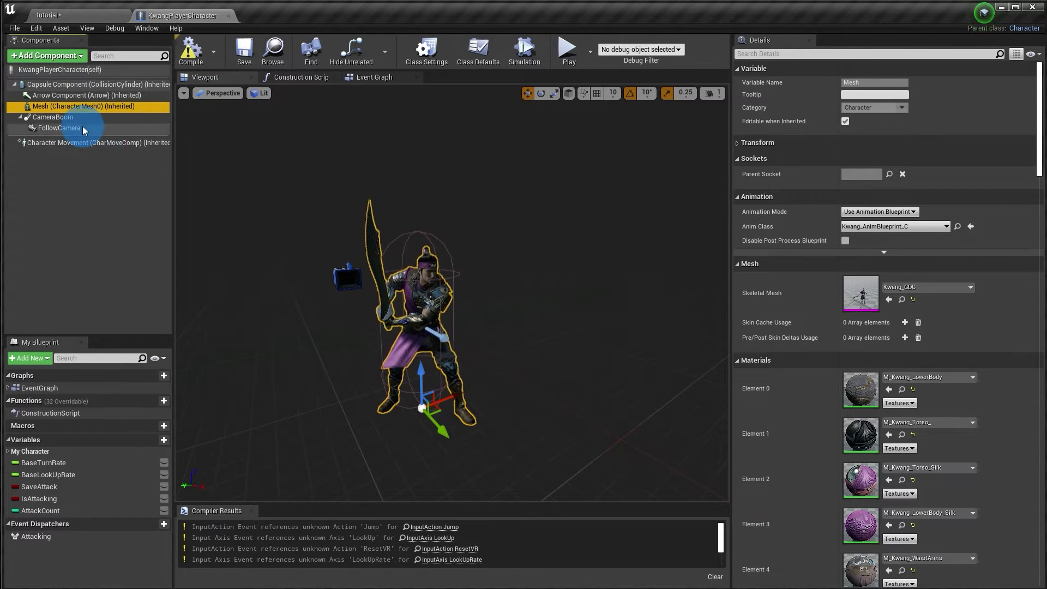
{"action": "left_click", "coordinate": [59, 127]}
{"action": "left_click", "coordinate": [451, 369]}
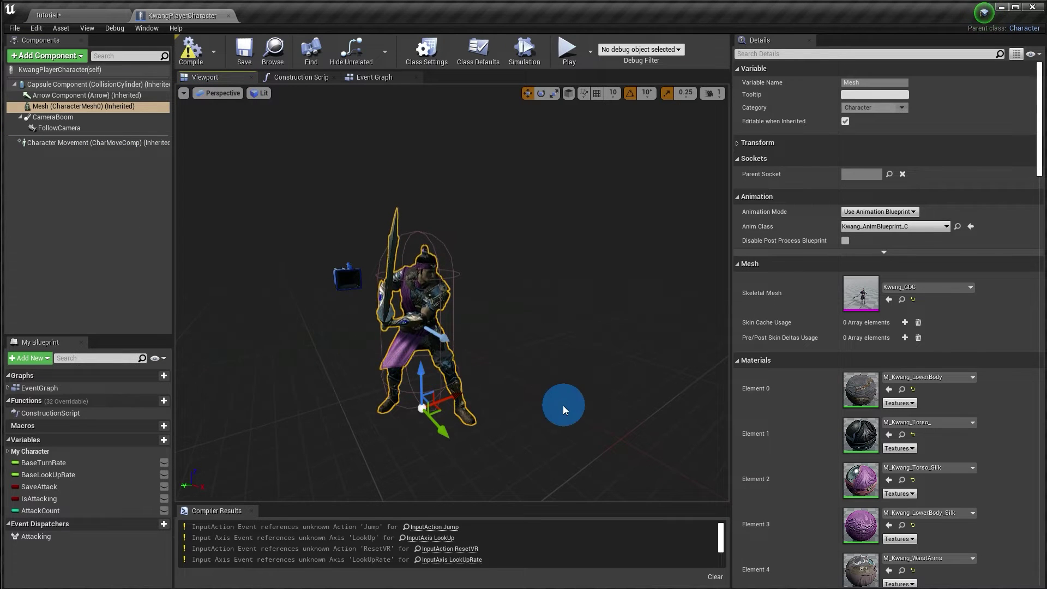
{"action": "mouse_move", "coordinate": [562, 405]}
{"action": "left_mouse_down"}
{"action": "mouse_move", "coordinate": [509, 402]}
{"action": "mouse_move", "coordinate": [580, 402]}
{"action": "mouse_move", "coordinate": [567, 406]}
{"action": "left_mouse_up"}
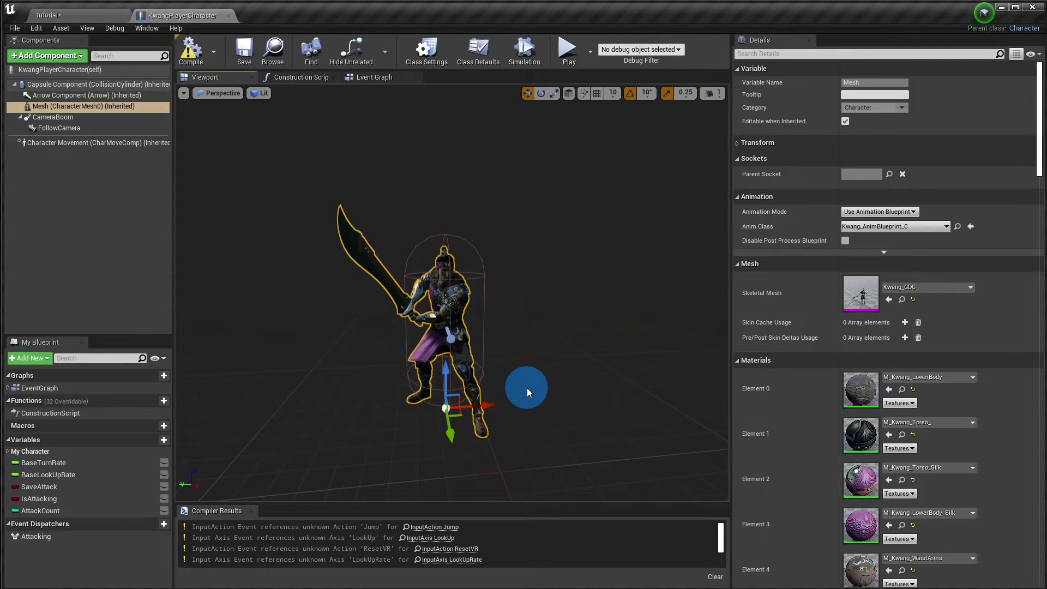
{"action": "double_click", "coordinate": [864, 300]}
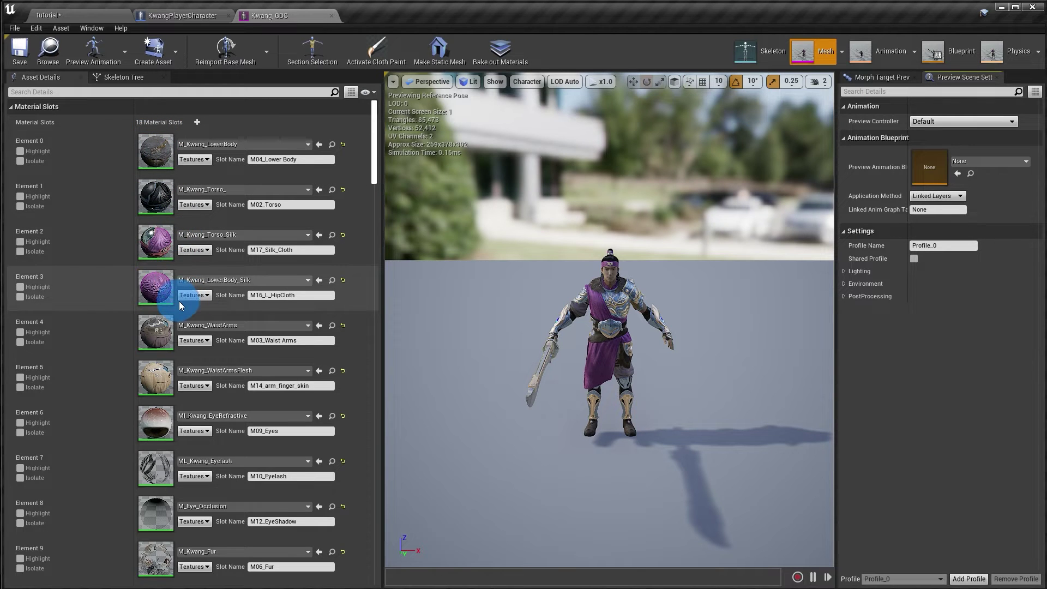
{"action": "left_click_drag", "start_coordinate": [535, 482], "coordinate": [558, 411]}
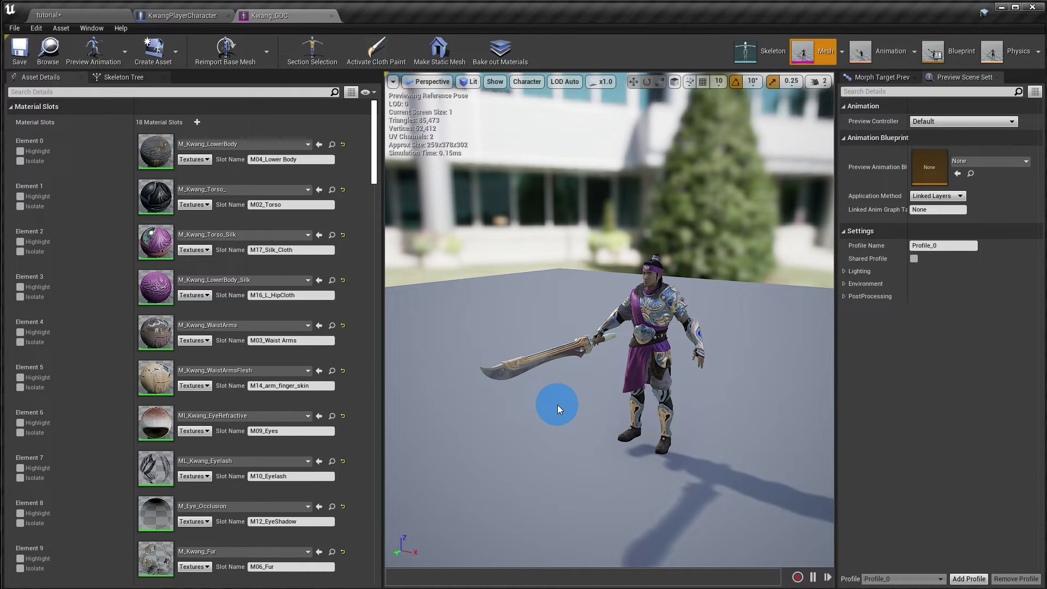
Return to the tutorial level and create a folder named "materials" in the root Content folder
{"action": "left_click", "coordinate": [79, 17]}
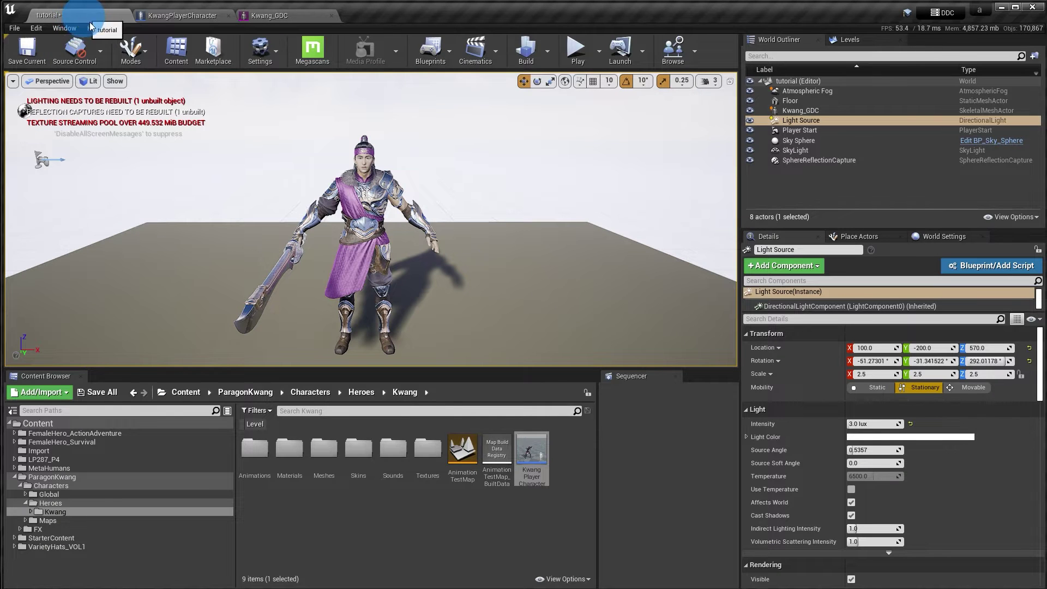
{"action": "left_click", "coordinate": [89, 425]}
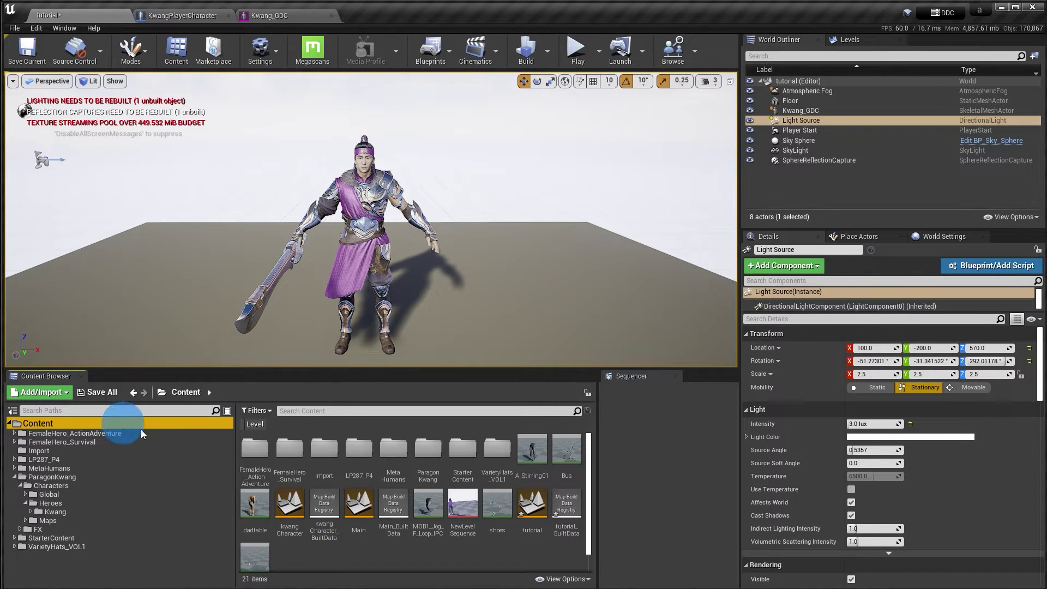
{"action": "left_click", "coordinate": [353, 555]}
{"action": "right_click", "coordinate": [353, 555]}
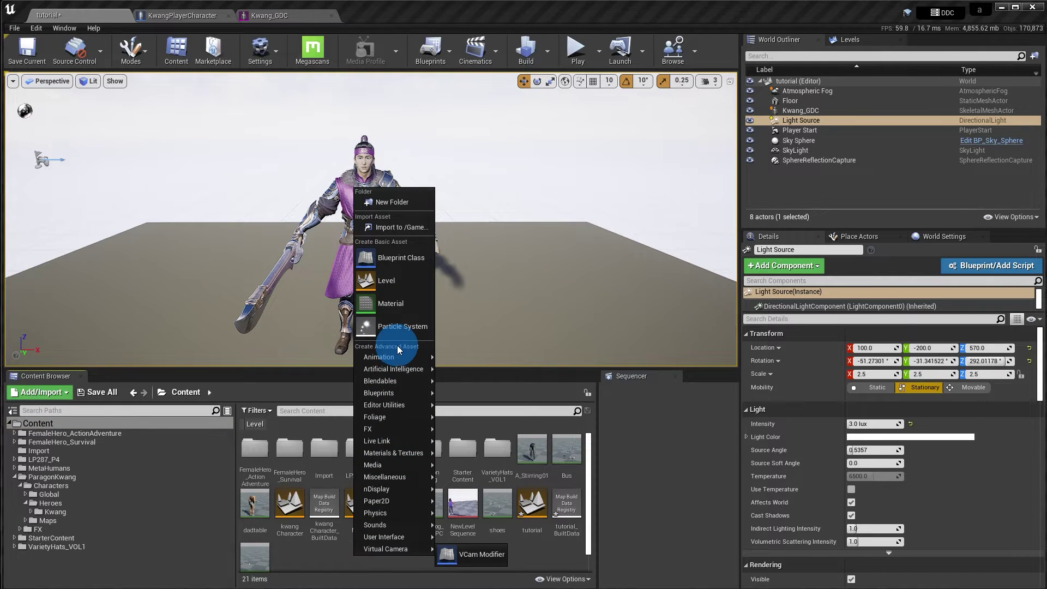
{"action": "left_click", "coordinate": [405, 205]}
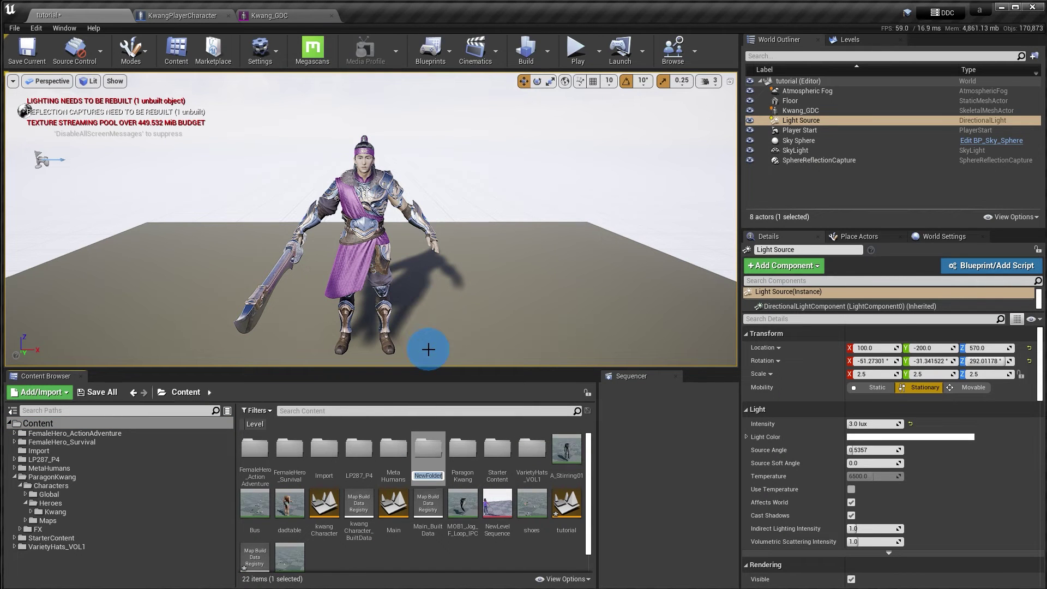
{"action": "type", "text": "materials"}
{"action": "key", "text": "Return"}
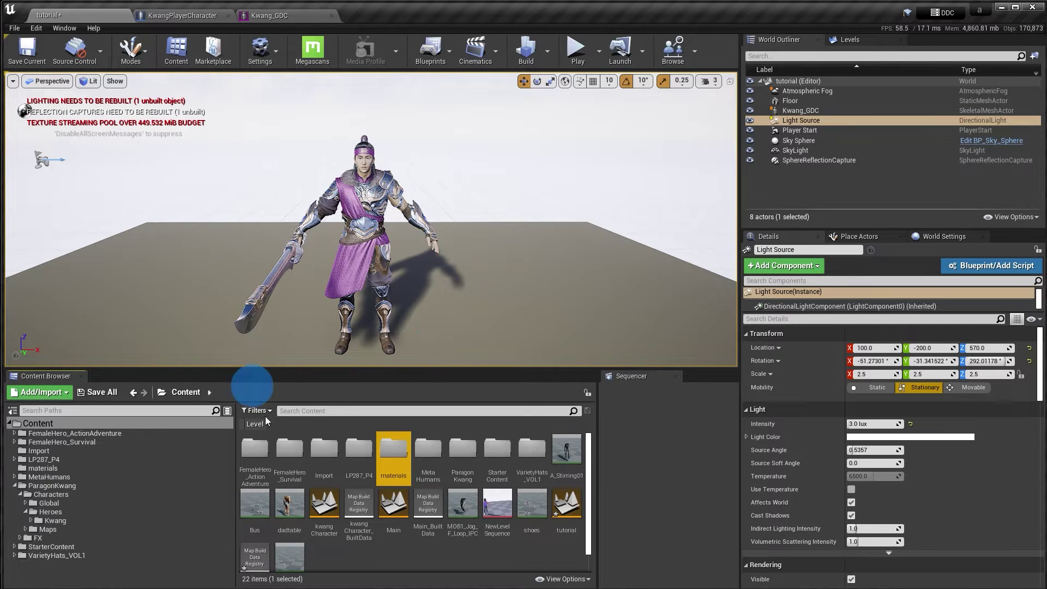
Create a new material named M_transparent inside the materials folder
{"action": "double_click", "coordinate": [393, 457]}
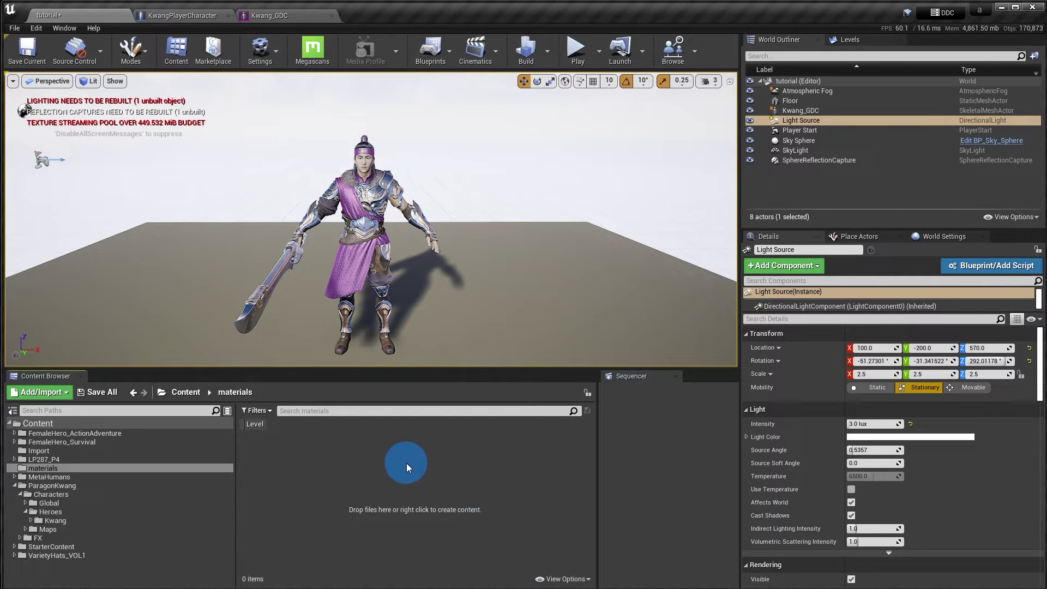
{"action": "right_click", "coordinate": [348, 476]}
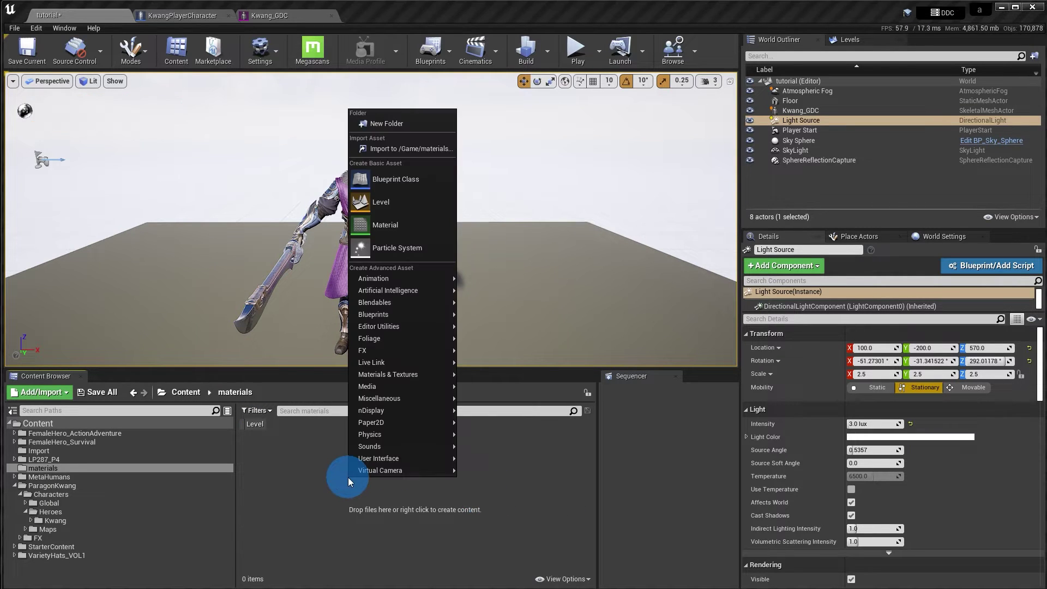
{"action": "left_click", "coordinate": [388, 229]}
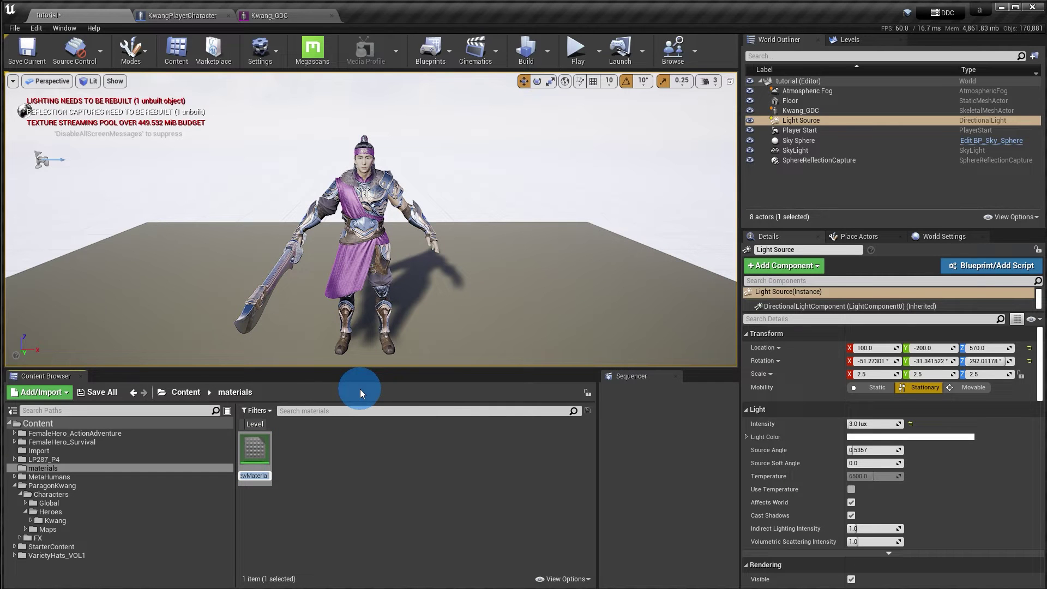
{"action": "type", "text": "M"}
{"action": "type", "text": "_t"}
{"action": "type", "text": "ransparent"}
{"action": "key", "text": "Return"}
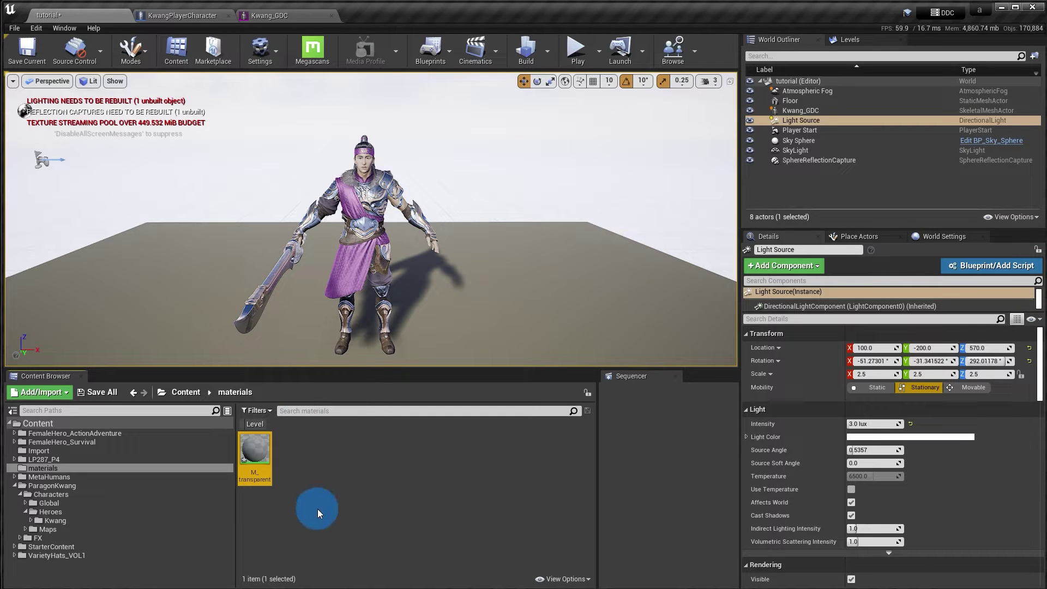
Open M_transparent docked alongside the other editors and set its blend mode to Masked
{"action": "double_click", "coordinate": [253, 451]}
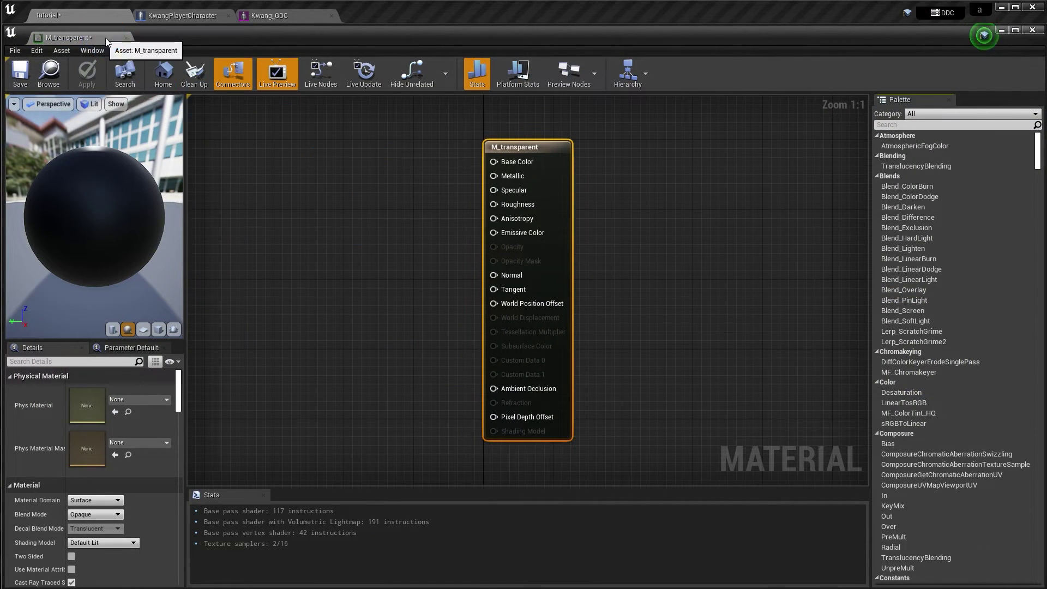
{"action": "left_click_drag", "start_coordinate": [66, 37], "coordinate": [367, 31]}
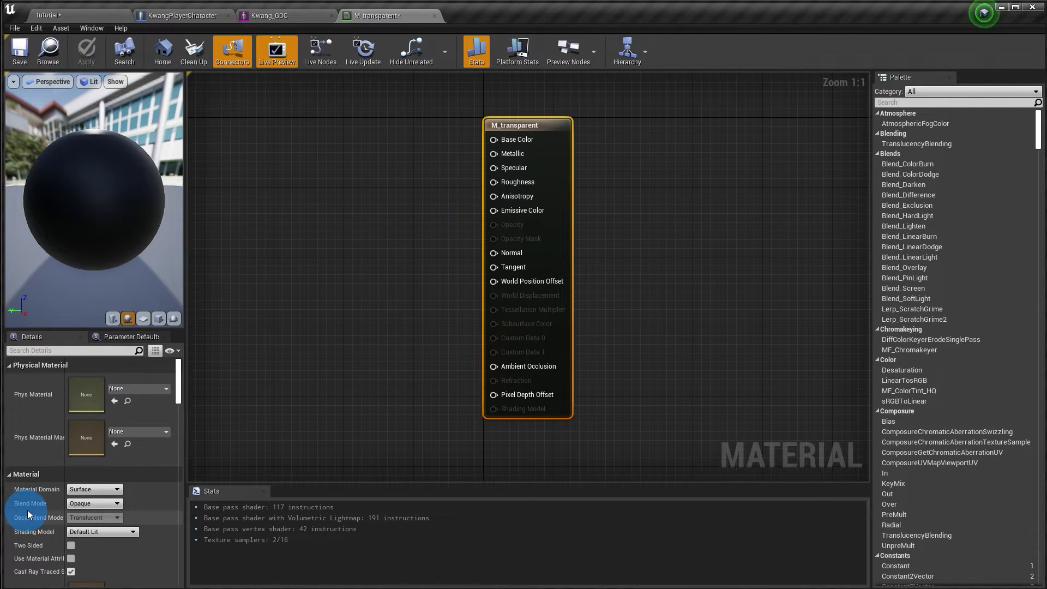
{"action": "left_click", "coordinate": [96, 503]}
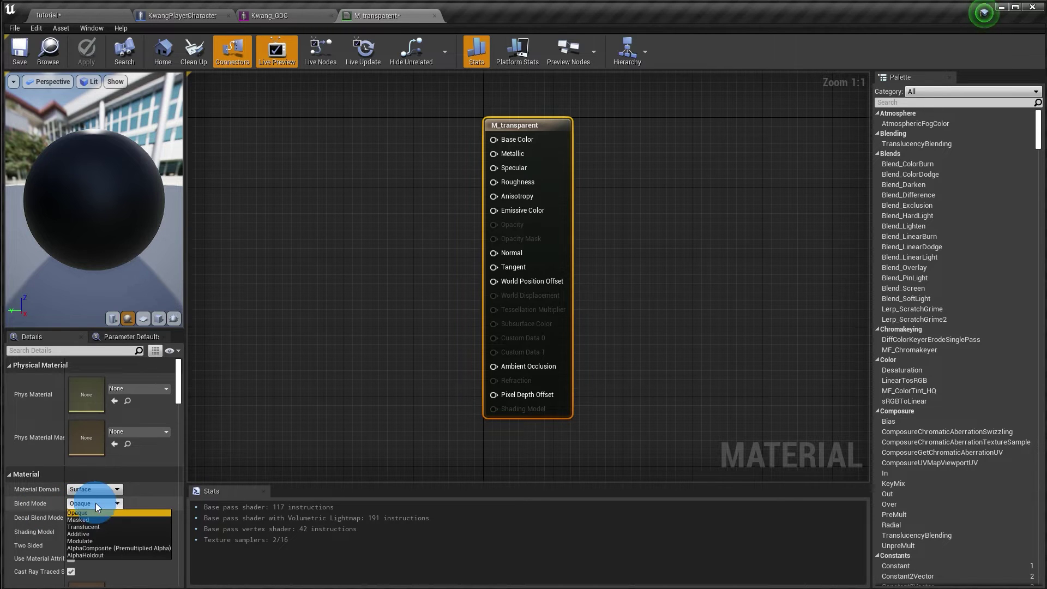
{"action": "left_click", "coordinate": [81, 519]}
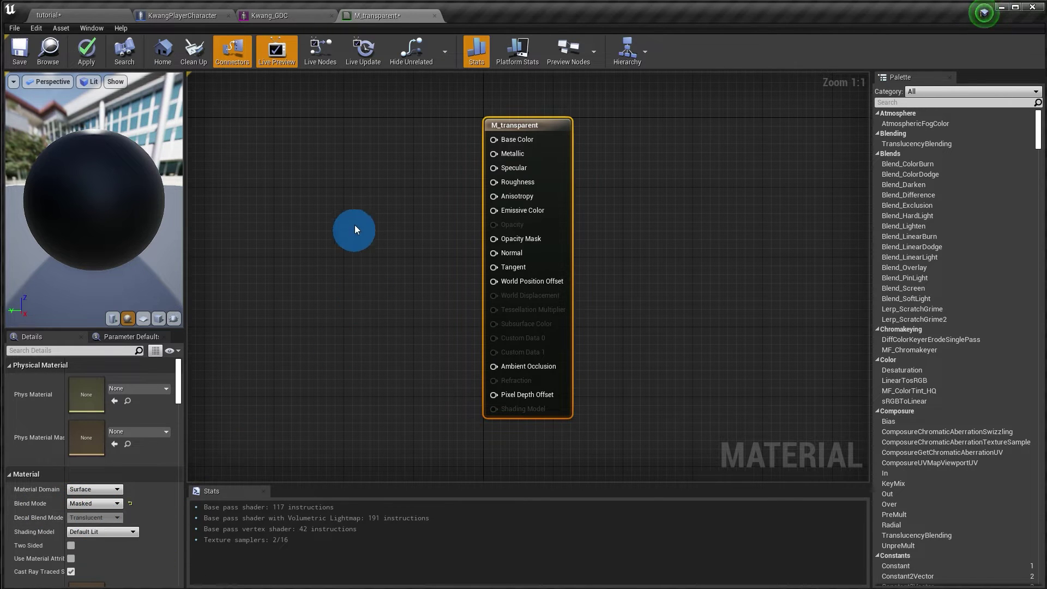
Add a single Constant node with value 0 to the material graph and connect it to the Opacity Mask input
{"action": "right_click", "coordinate": [366, 211]}
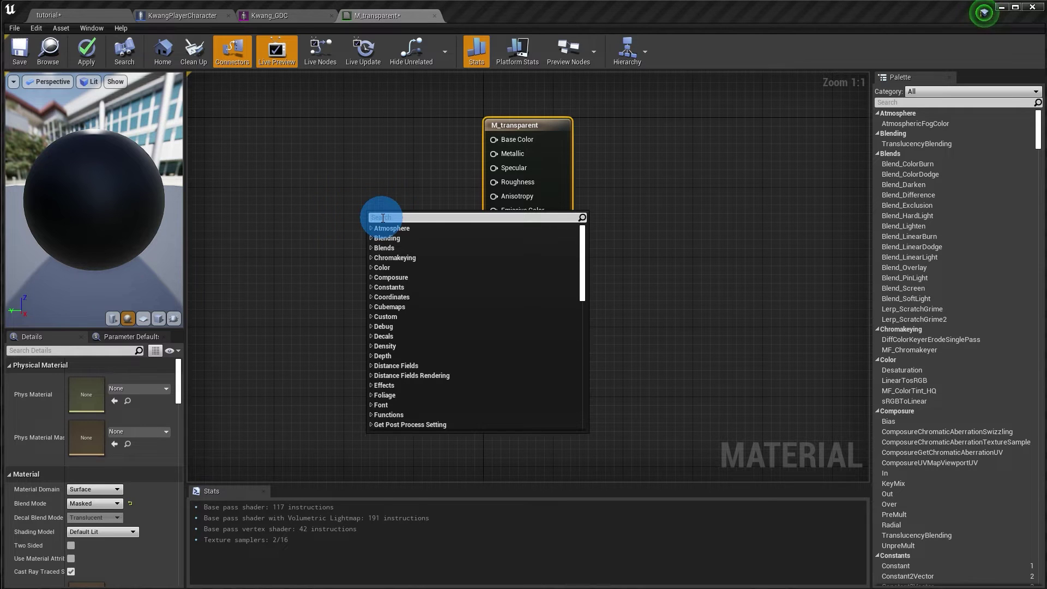
{"action": "type", "text": "cns"}
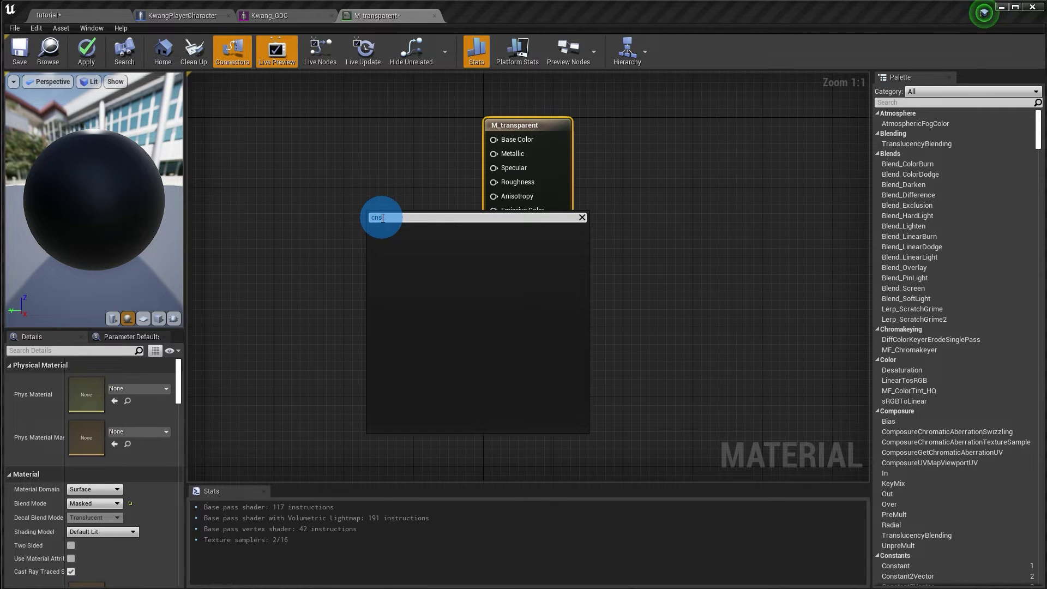
{"action": "type", "text": "const"}
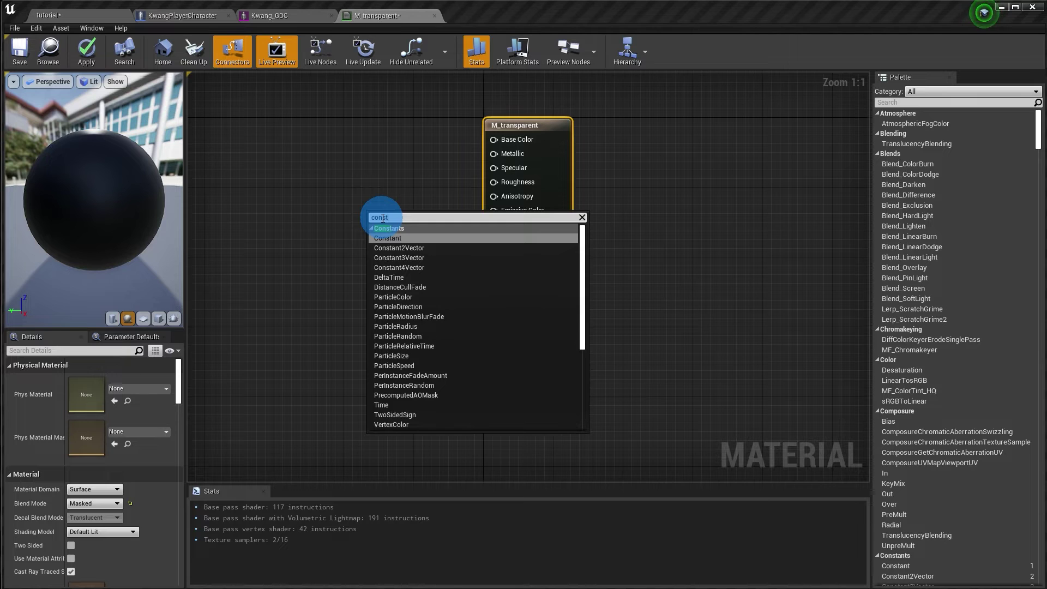
{"action": "left_click", "coordinate": [389, 238]}
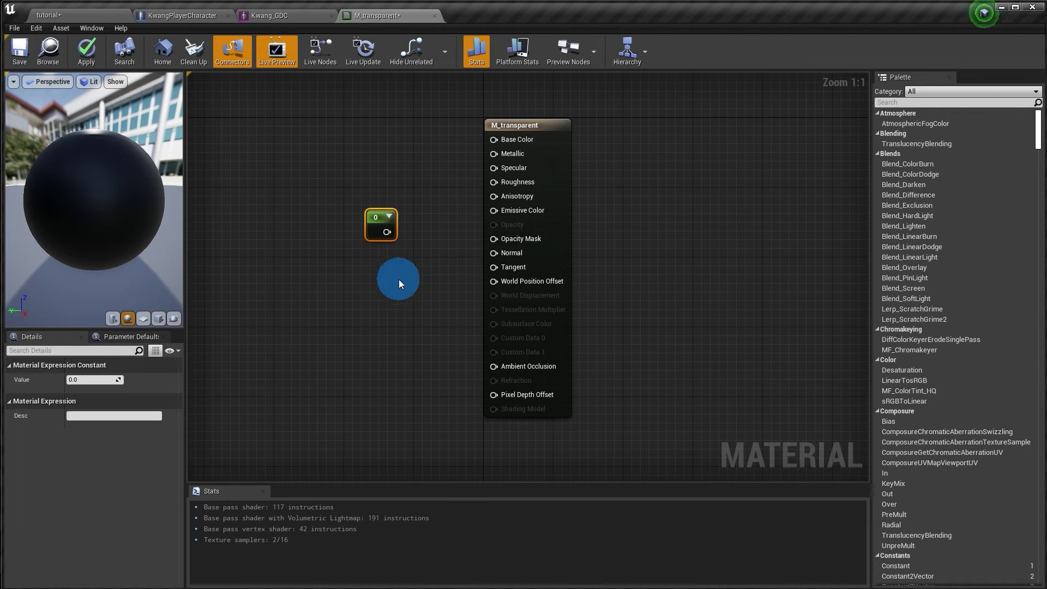
{"action": "left_click", "coordinate": [397, 295]}
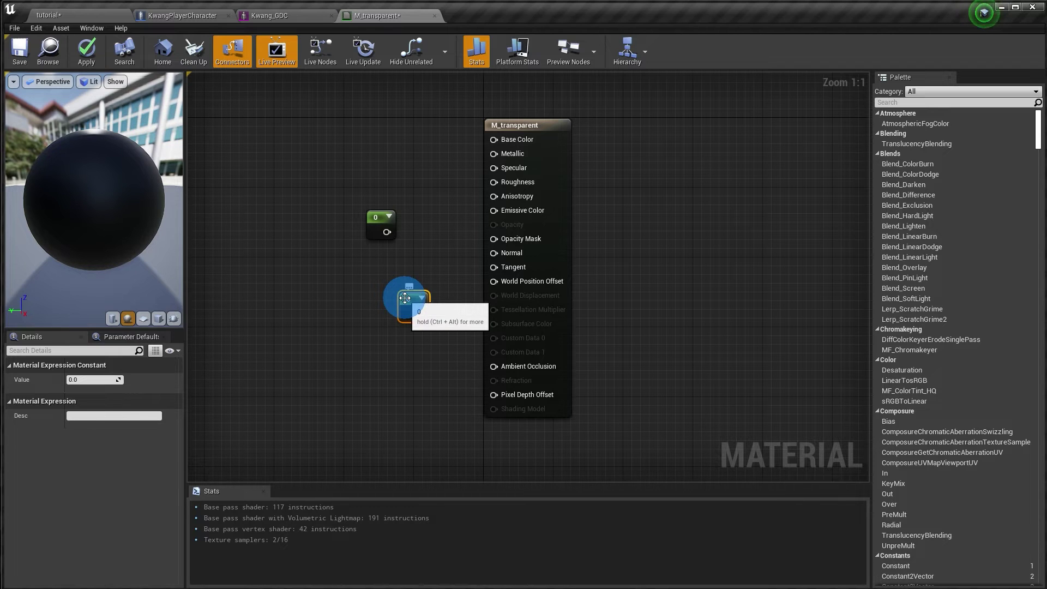
{"action": "key", "text": "Delete"}
{"action": "left_click_drag", "start_coordinate": [386, 231], "coordinate": [492, 241]}
{"action": "left_click", "coordinate": [377, 219]}
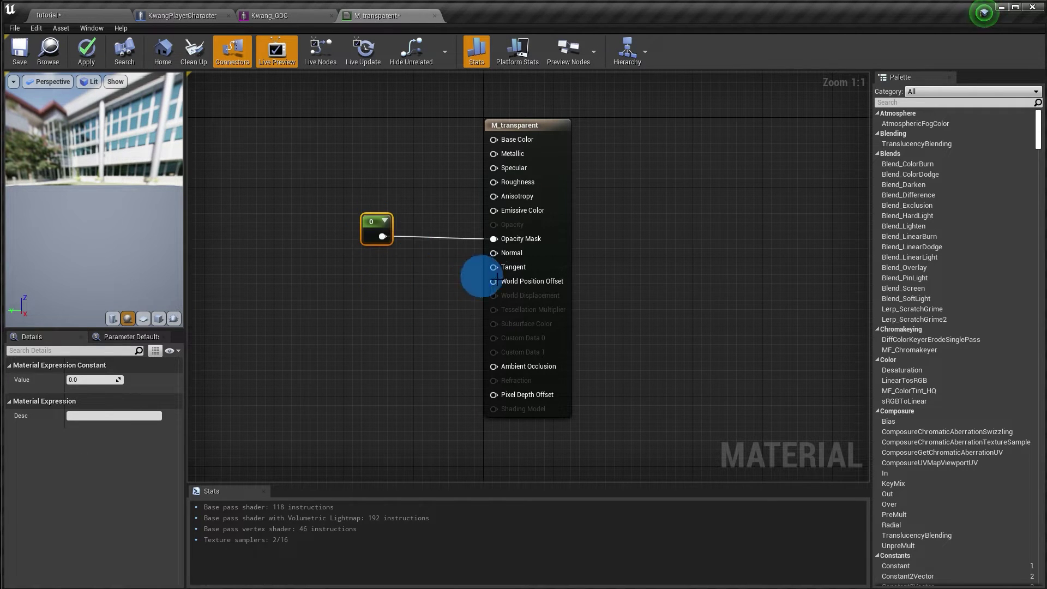
Set the M_transparent shading model to Unlit, apply the change and close the material editor
{"action": "left_click", "coordinate": [544, 125]}
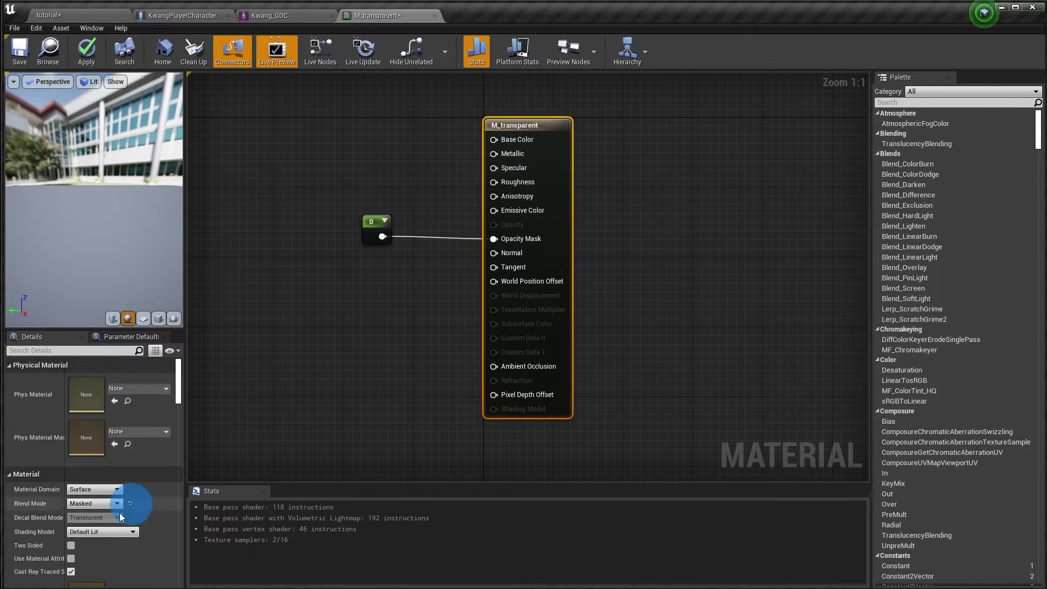
{"action": "left_click", "coordinate": [109, 532]}
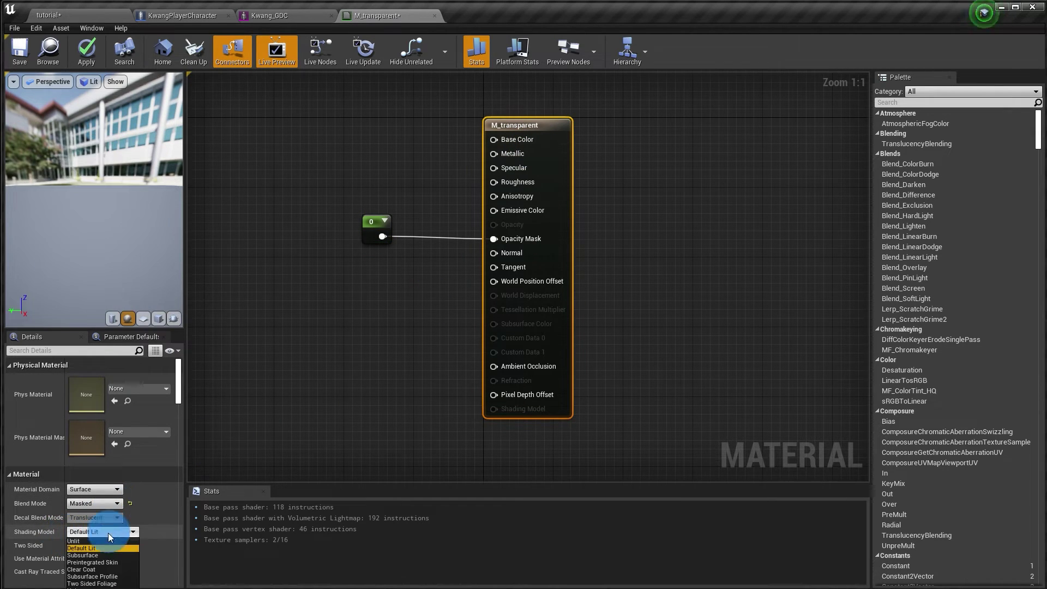
{"action": "left_click", "coordinate": [95, 547]}
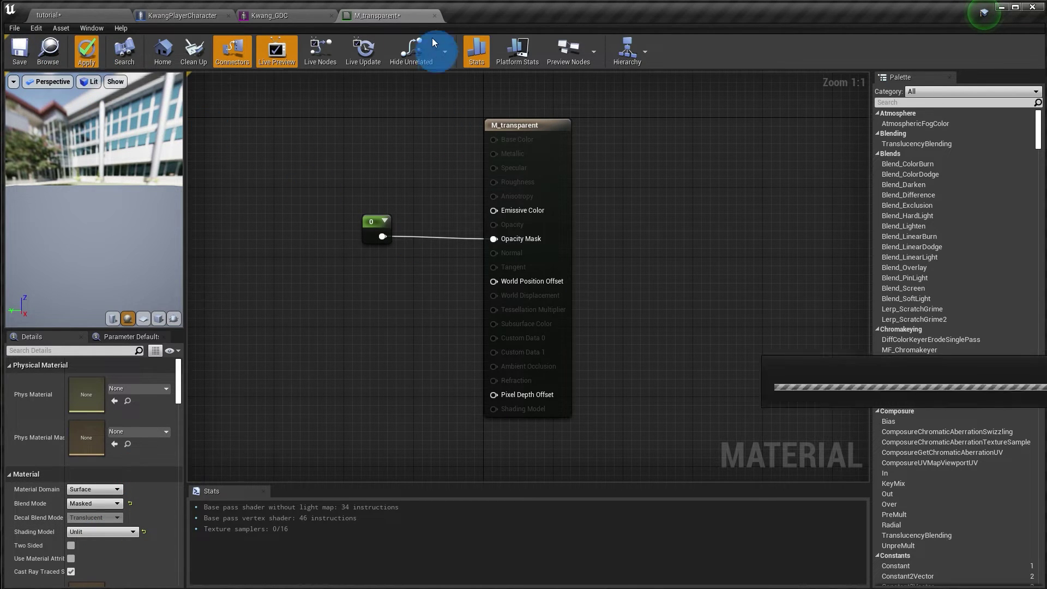
{"action": "left_click", "coordinate": [435, 15]}
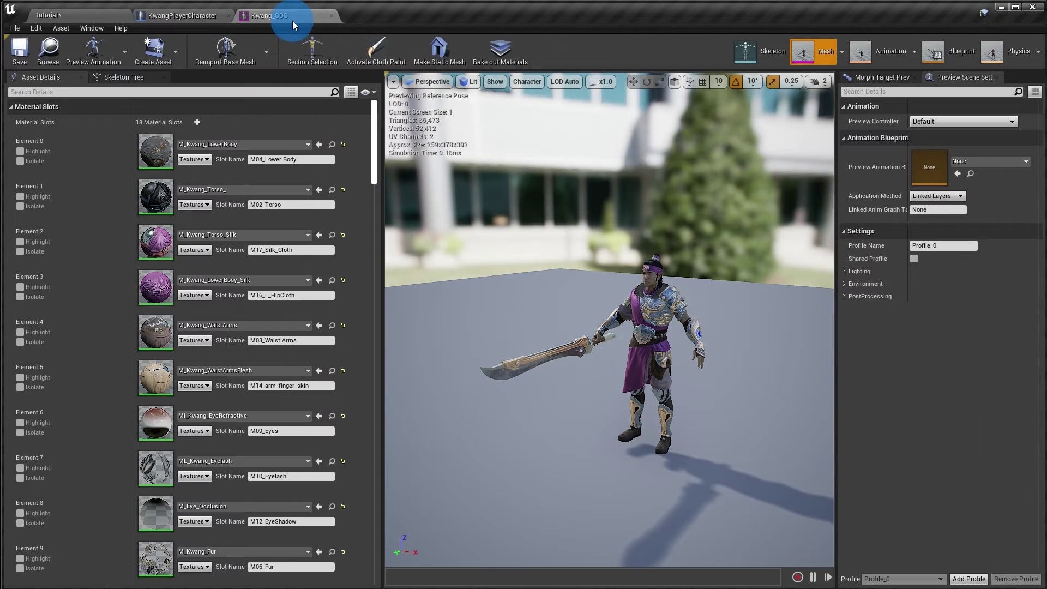
Turn on highlighting for the Element 16 material slot (M_Kwang_WaistArms_Silk) of the Kwang_GDC mesh
{"action": "scroll", "coordinate": [375, 142], "scroll_direction": "down", "scroll_amount": 1}
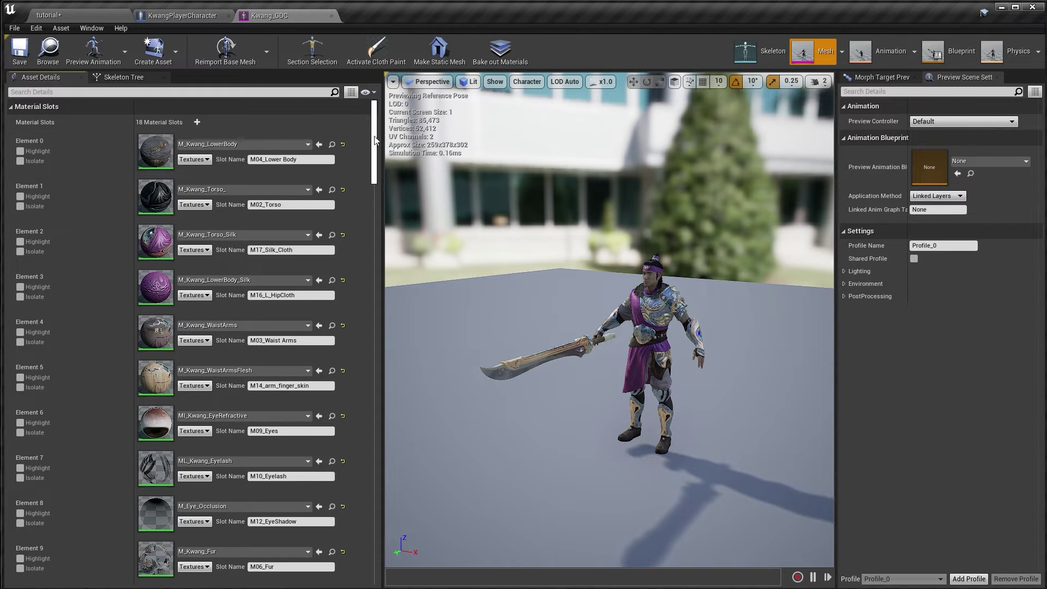
{"action": "scroll", "coordinate": [378, 164], "scroll_direction": "down", "scroll_amount": 5}
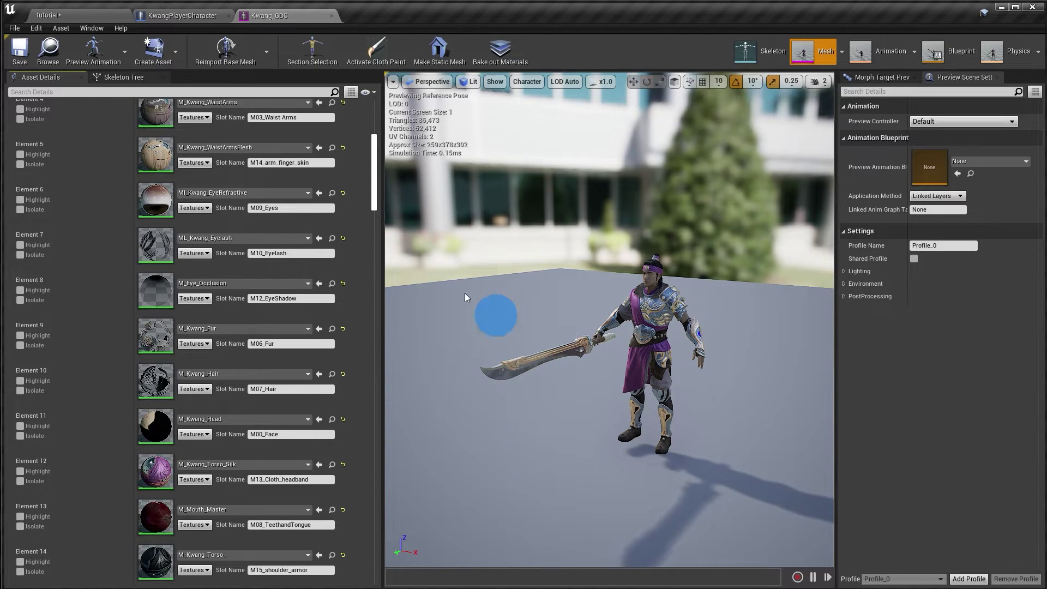
{"action": "left_click_drag", "start_coordinate": [374, 180], "coordinate": [378, 220]}
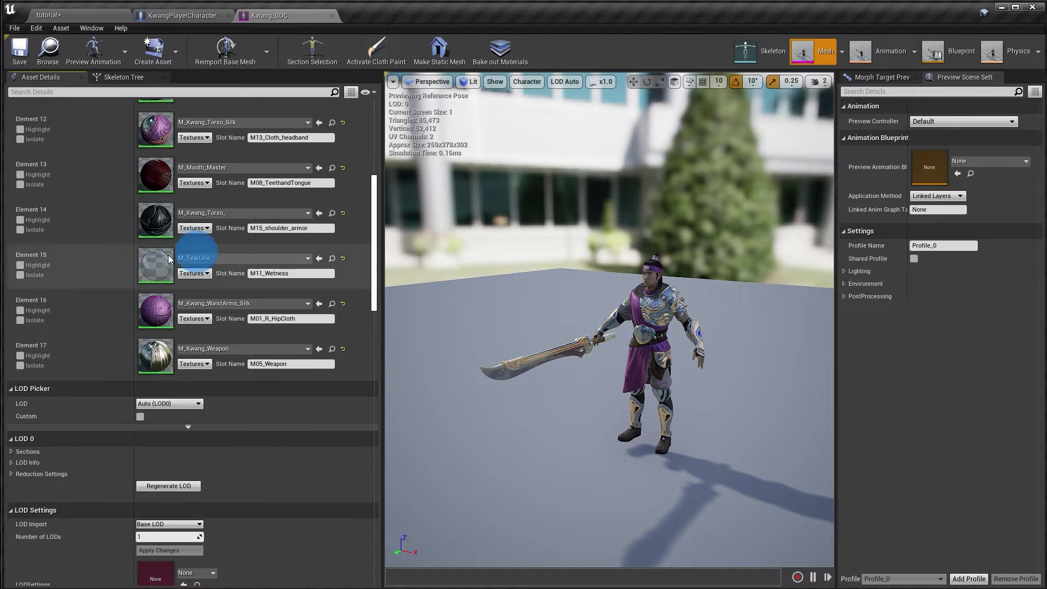
{"action": "left_click", "coordinate": [20, 310]}
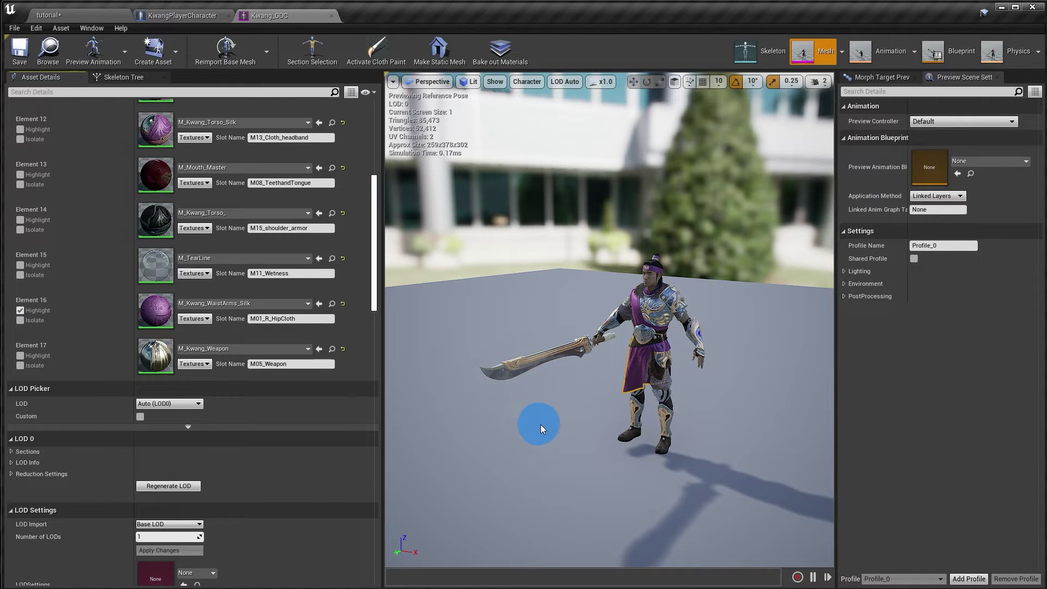
Isolate the Element 16 hip cloth slot to inspect its geometry, and restore the full character display
{"action": "left_click_drag", "start_coordinate": [540, 423], "coordinate": [628, 340]}
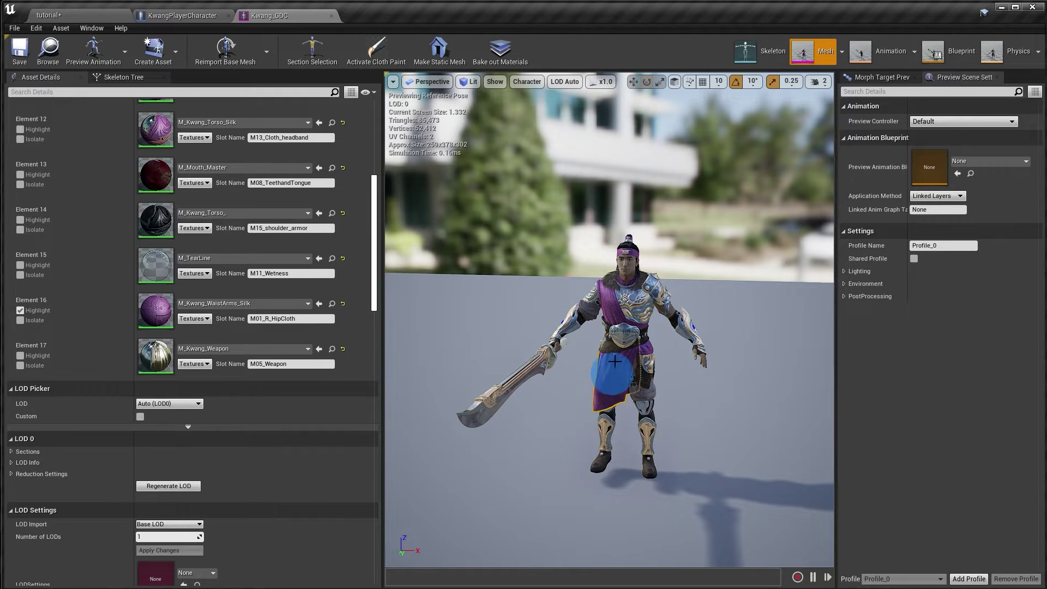
{"action": "left_click", "coordinate": [22, 320]}
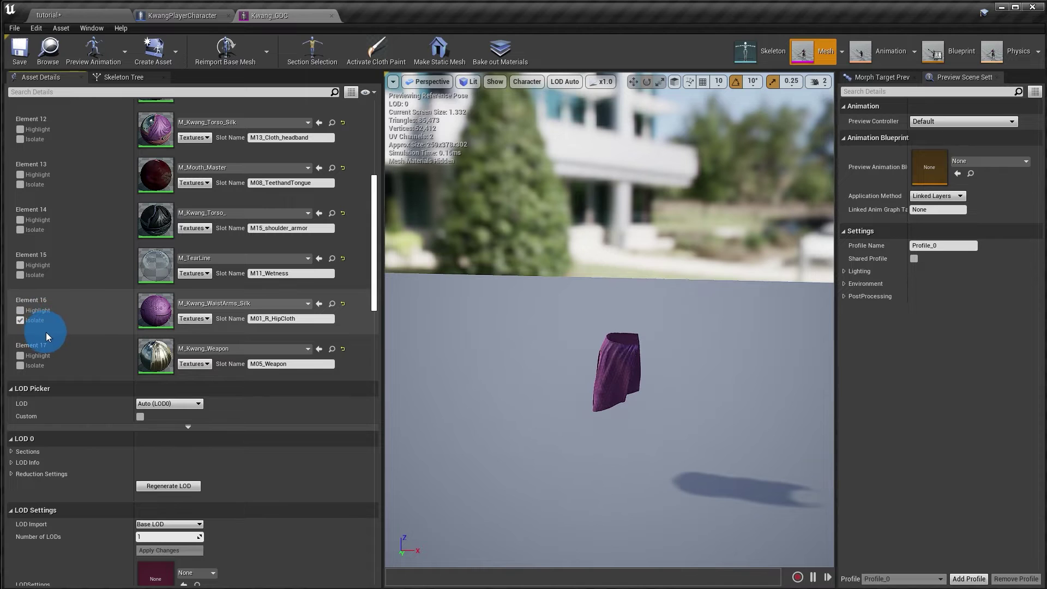
{"action": "left_click_drag", "start_coordinate": [548, 384], "coordinate": [562, 359]}
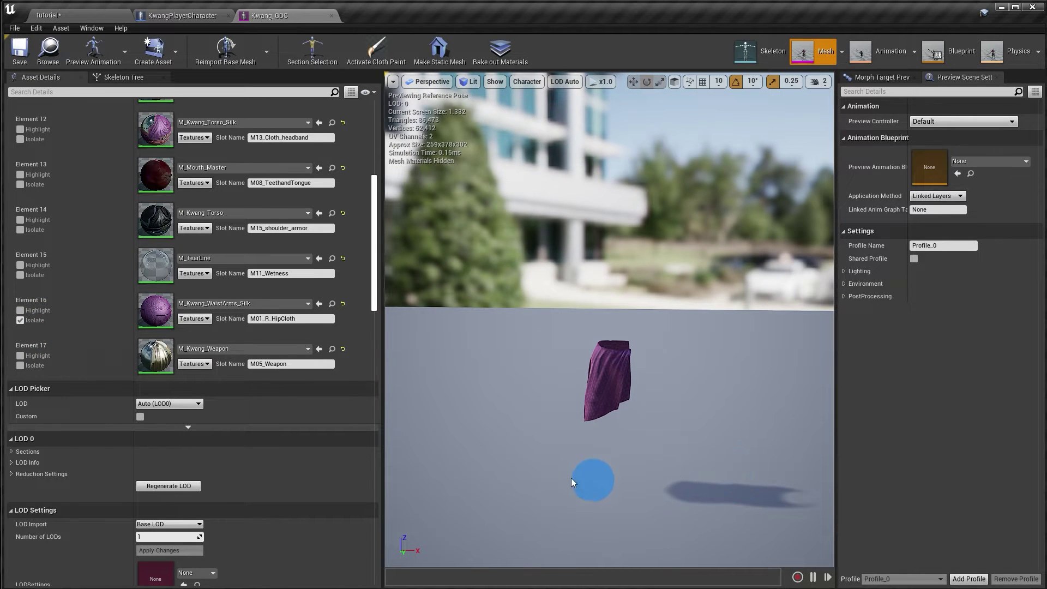
{"action": "left_click", "coordinate": [21, 321]}
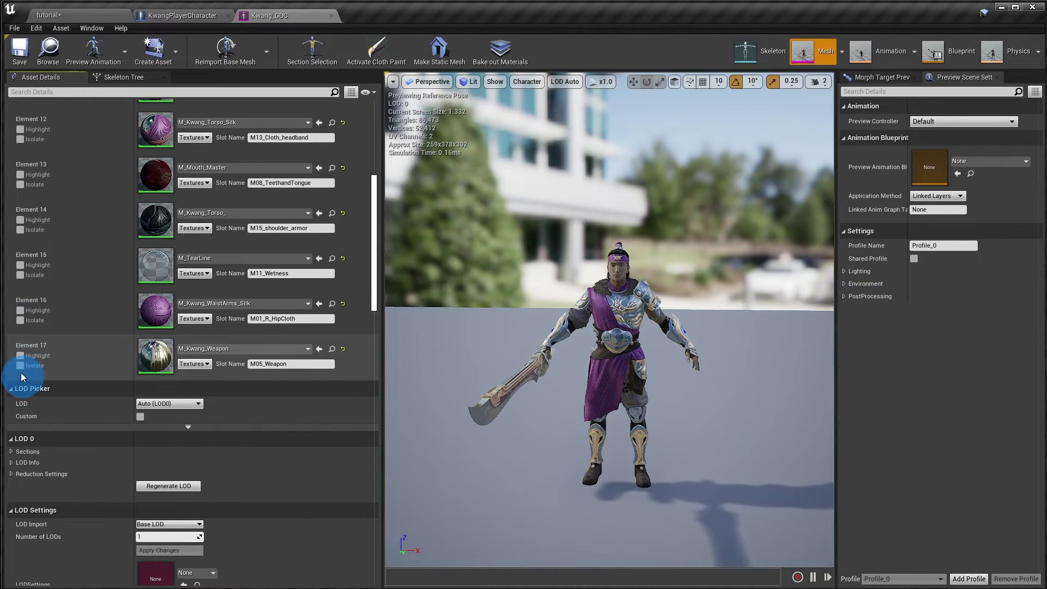
Isolate the Element 17 weapon slot (M05_Weapon) and assign the M_transparent material to it
{"action": "left_click", "coordinate": [20, 366]}
{"action": "scroll", "coordinate": [552, 435], "scroll_direction": "up", "scroll_amount": 5}
{"action": "left_click_drag", "start_coordinate": [561, 434], "coordinate": [590, 411]}
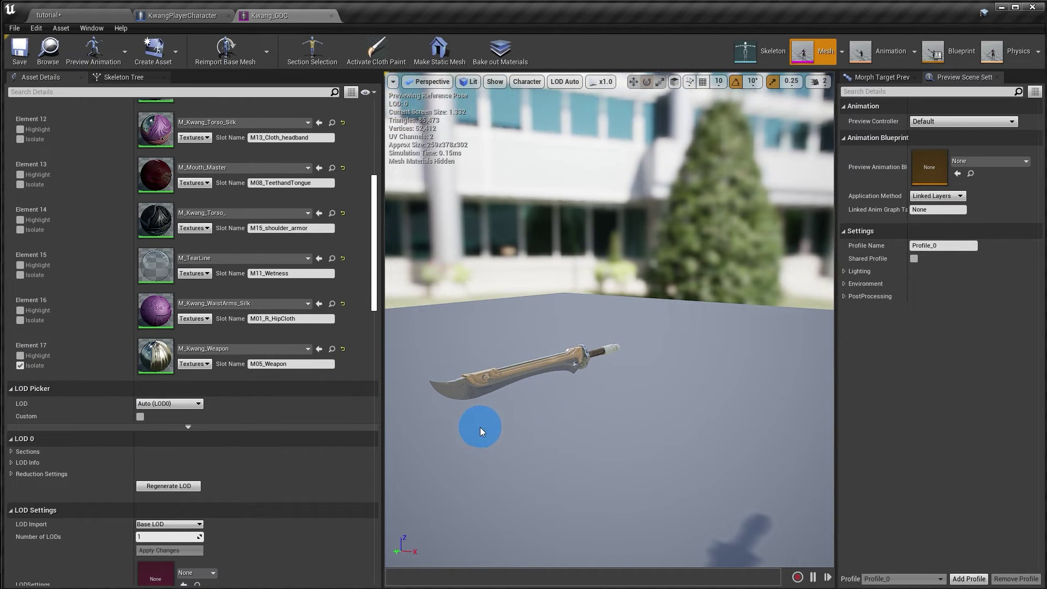
{"action": "left_click", "coordinate": [225, 352]}
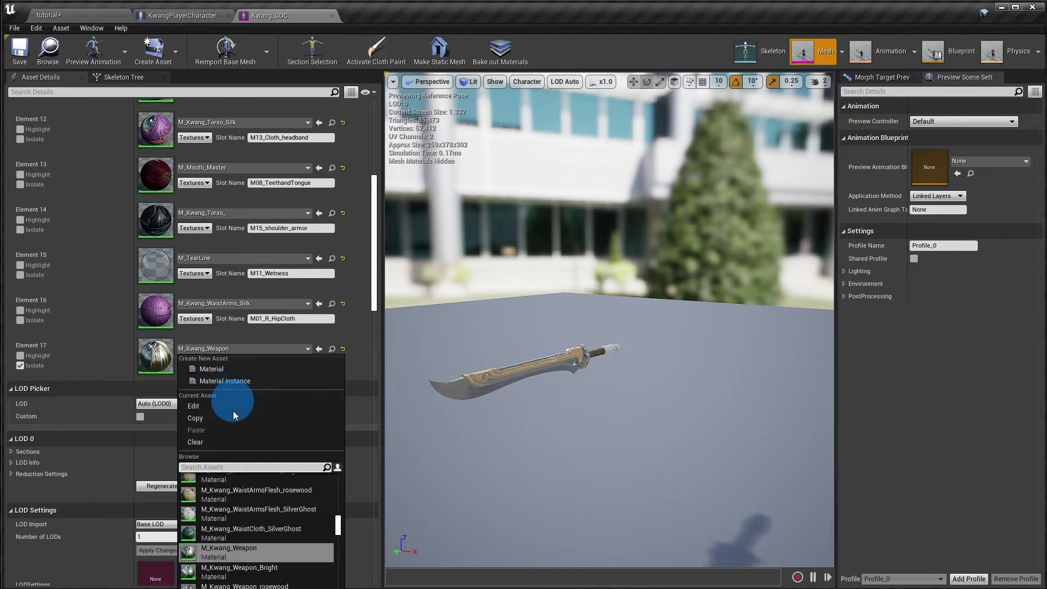
{"action": "left_click", "coordinate": [239, 465]}
{"action": "type", "text": "M_trans"}
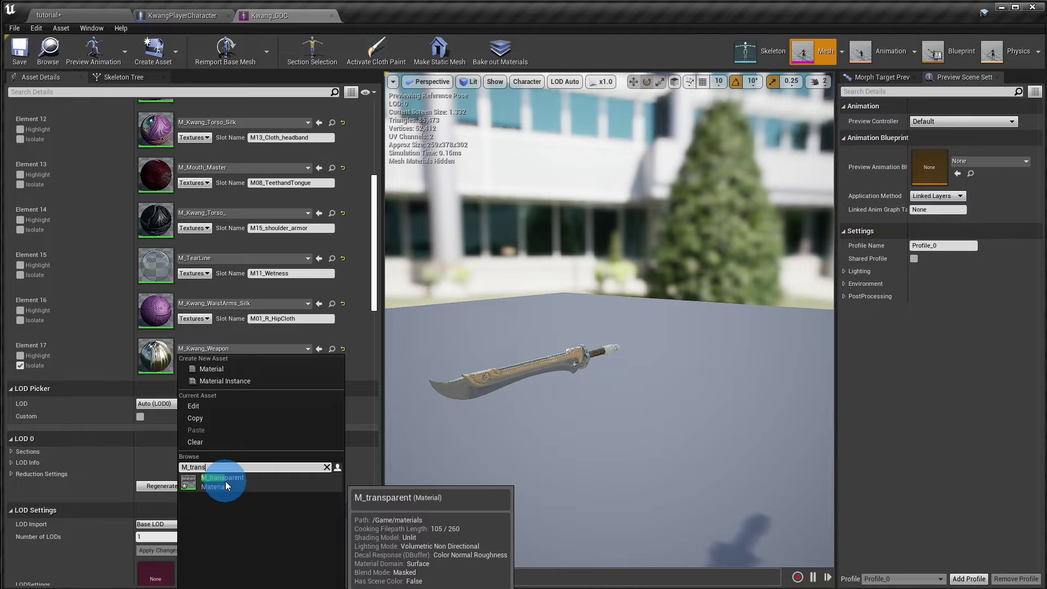
{"action": "left_click", "coordinate": [225, 481]}
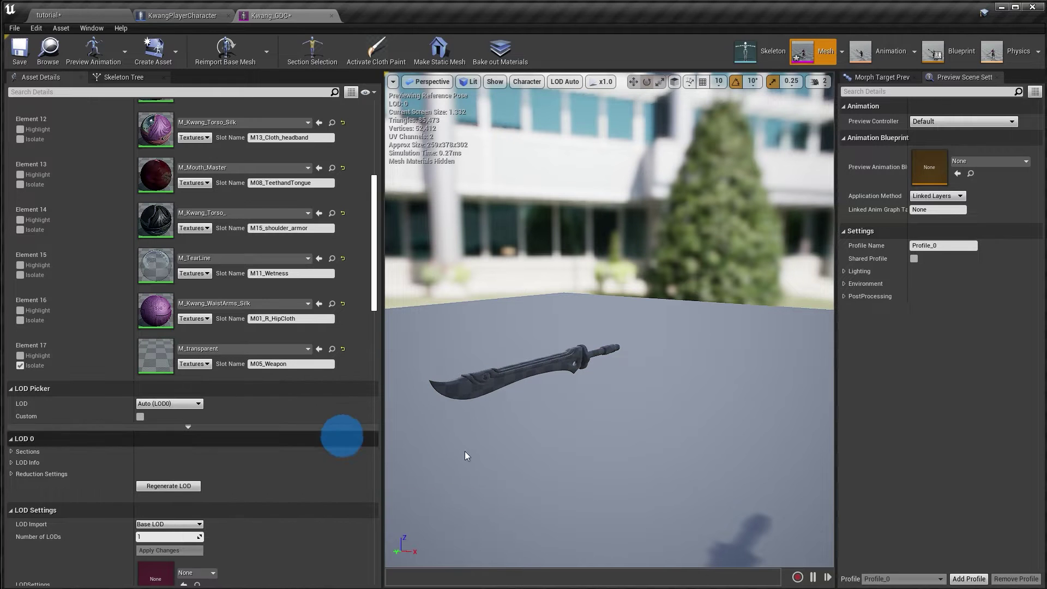
Turn off isolation for Element 17 and inspect the full character with the transparent material on its weapon
{"action": "mouse_move", "coordinate": [465, 456]}
{"action": "left_mouse_down"}
{"action": "mouse_move", "coordinate": [597, 463]}
{"action": "mouse_move", "coordinate": [554, 473]}
{"action": "mouse_move", "coordinate": [565, 459]}
{"action": "mouse_move", "coordinate": [641, 451]}
{"action": "left_mouse_up"}
{"action": "left_click", "coordinate": [21, 365]}
{"action": "left_click", "coordinate": [20, 366]}
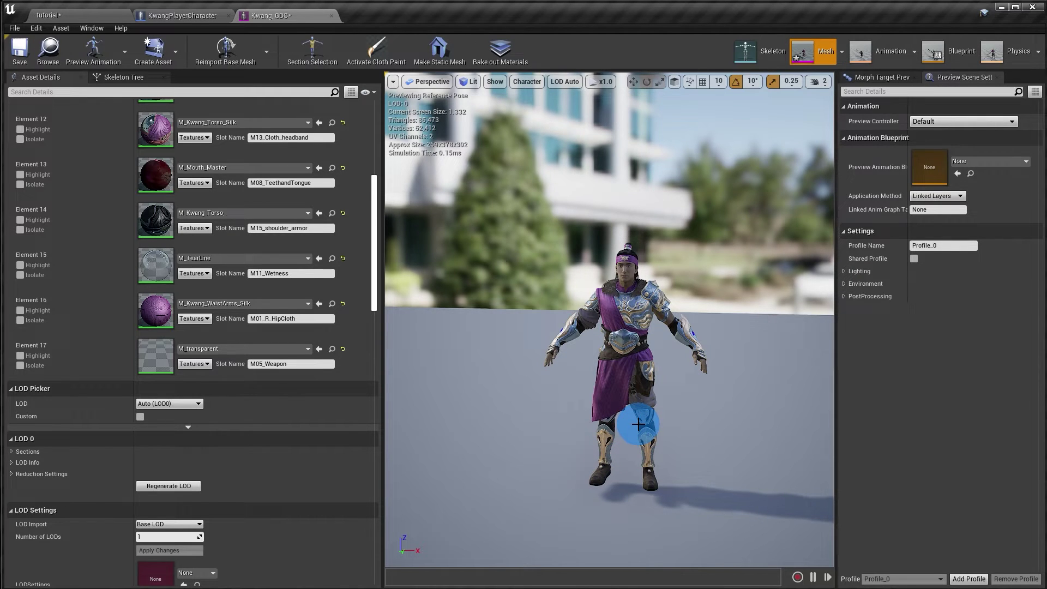
{"action": "left_click_drag", "start_coordinate": [637, 421], "coordinate": [575, 428]}
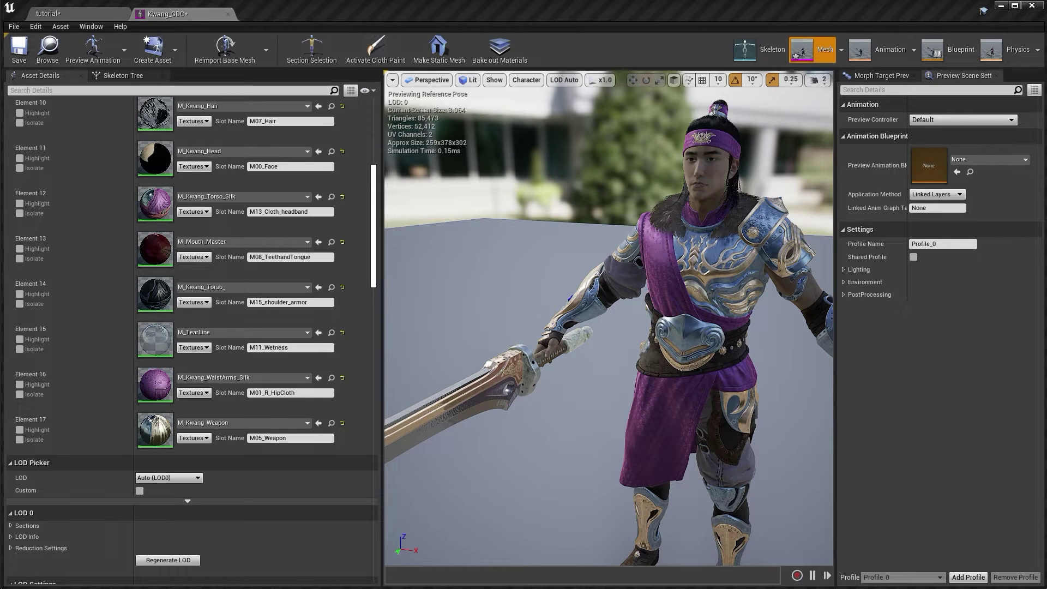
Try M_transparent on the Element 14 shoulder armor slot (M15_shoulder_armor) and undo the assignment
{"action": "left_click", "coordinate": [781, 195]}
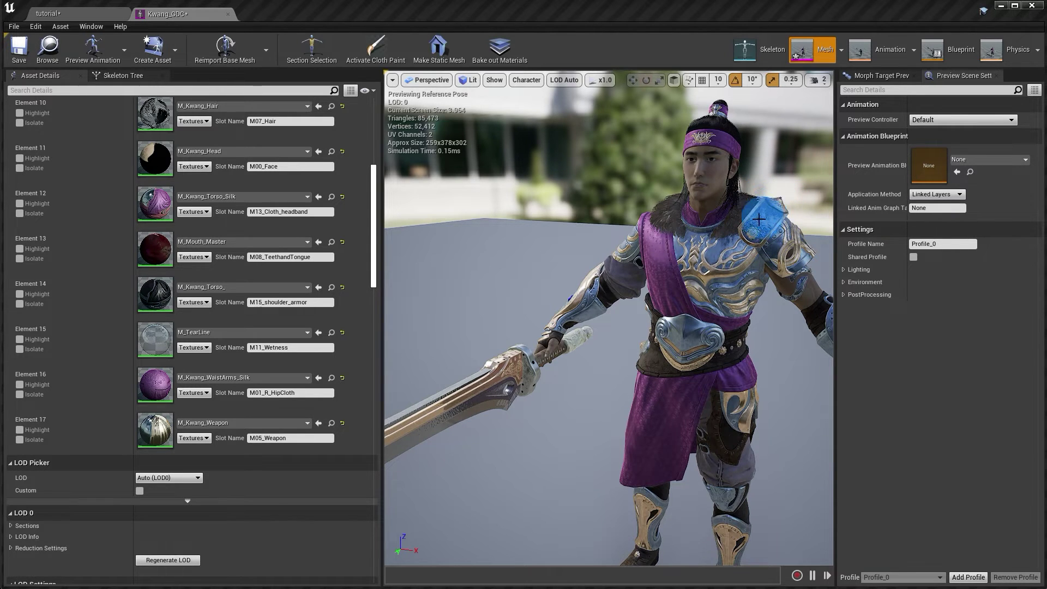
{"action": "left_click", "coordinate": [223, 288]}
{"action": "type", "text": "trans"}
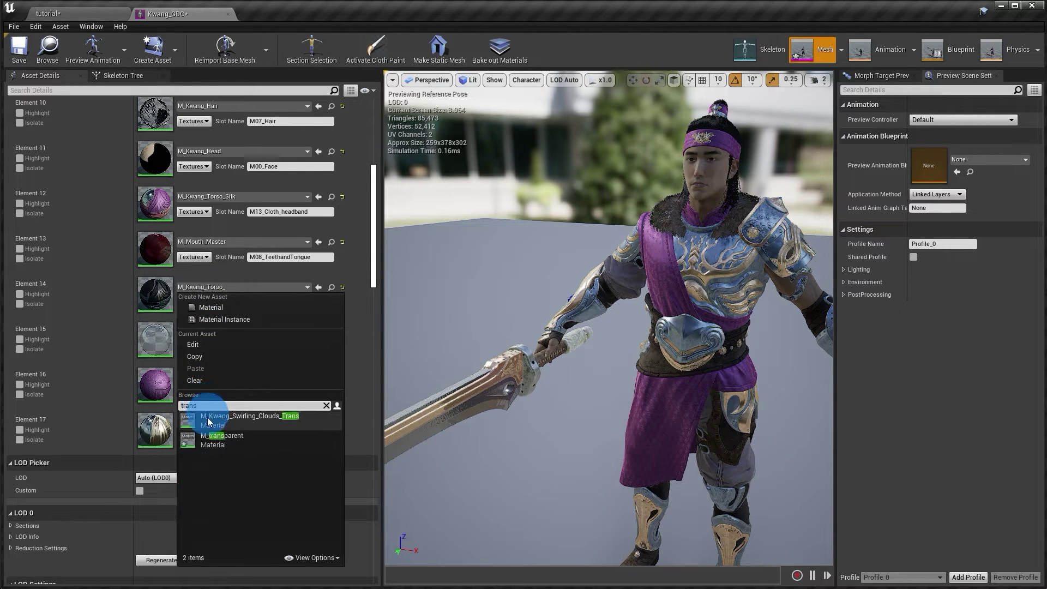
{"action": "left_click", "coordinate": [224, 437]}
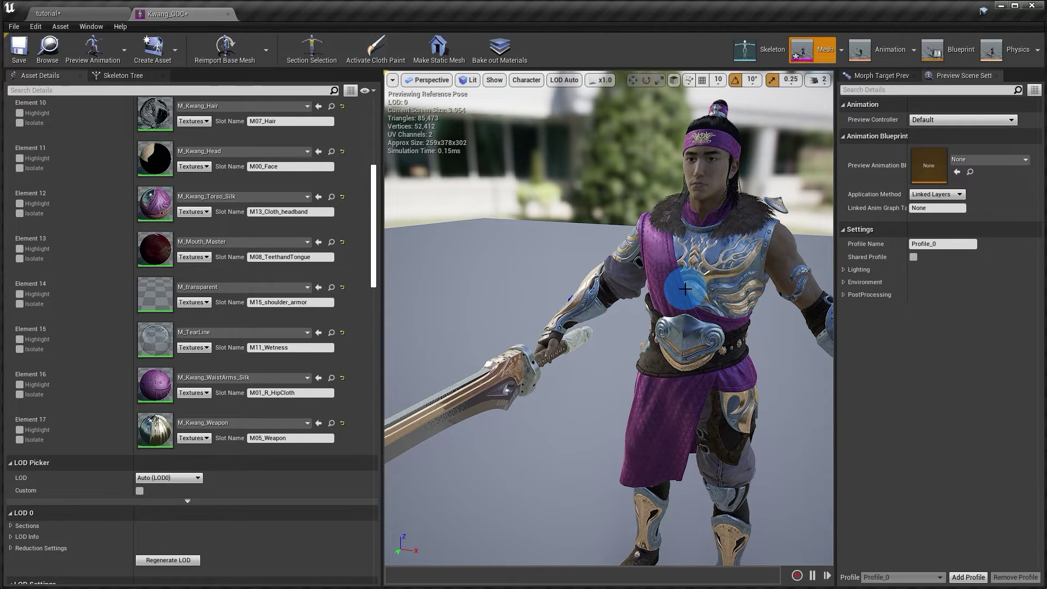
{"action": "key", "text": "ctrl+z"}
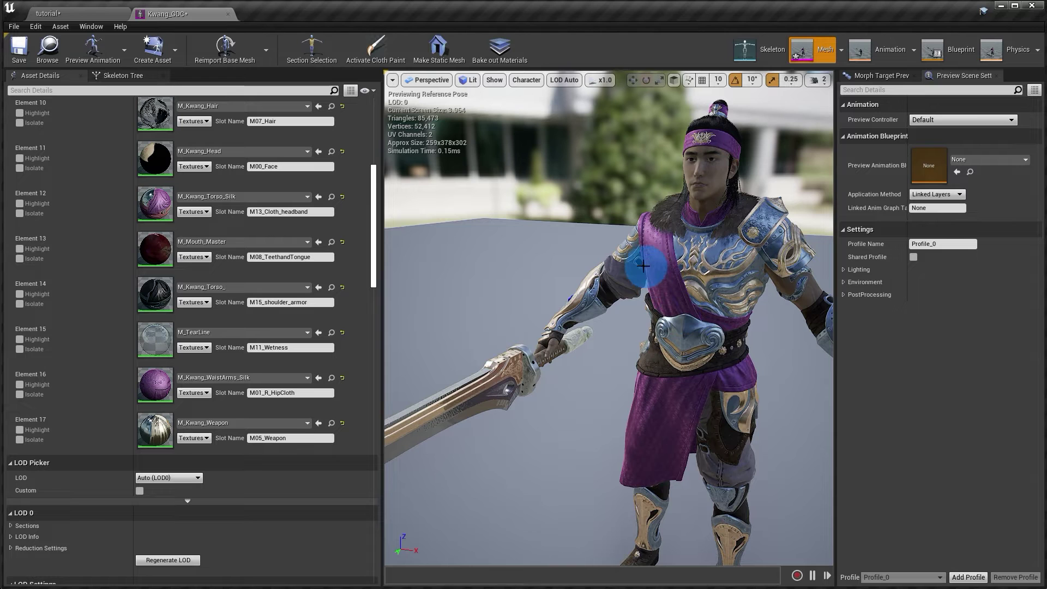
Start exporting the Kwang_GDC skeletal mesh from the Meshes folder as Kwang_GDC.FBX, review the FBX export options and cancel
{"action": "left_click", "coordinate": [94, 15]}
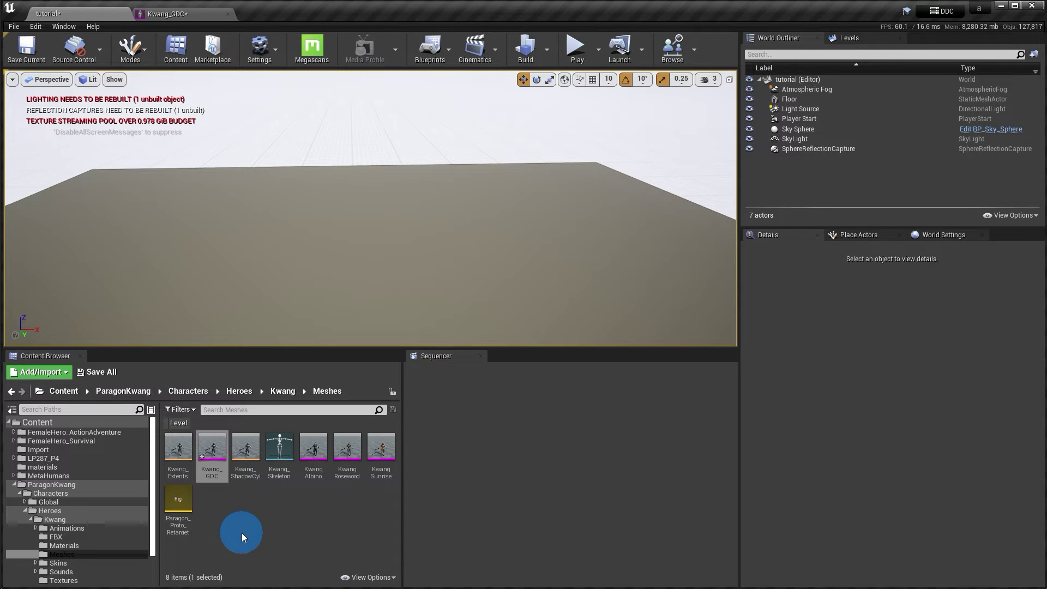
{"action": "right_click", "coordinate": [213, 451]}
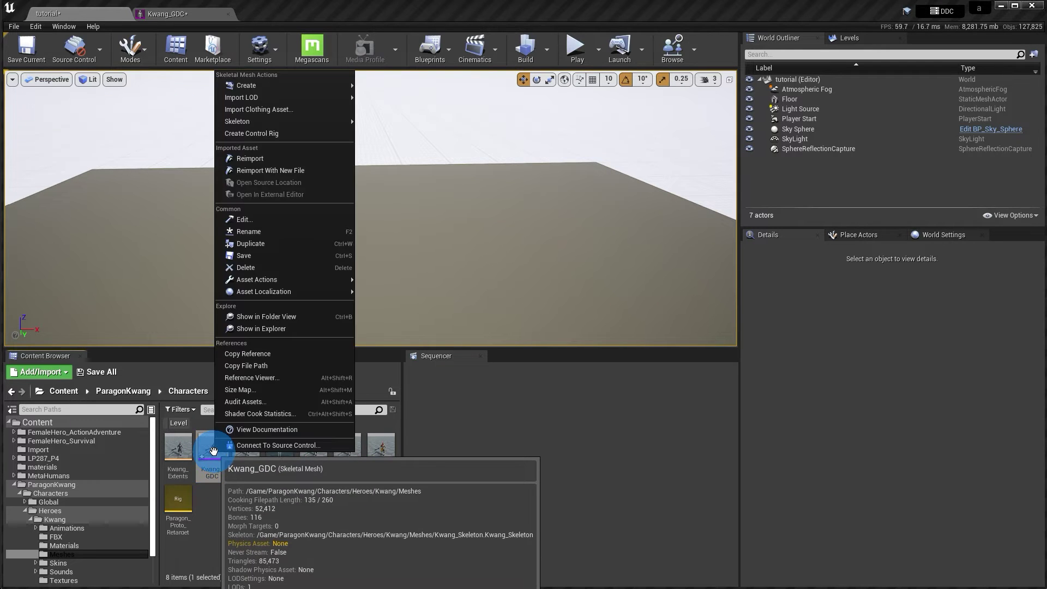
{"action": "mouse_move", "coordinate": [289, 282]}
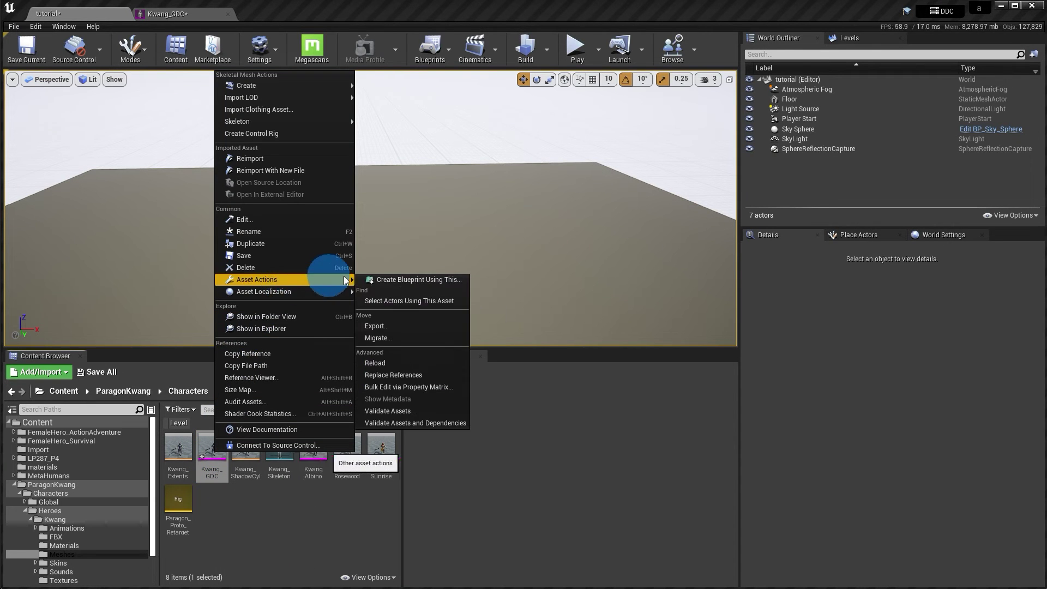
{"action": "left_click", "coordinate": [404, 326]}
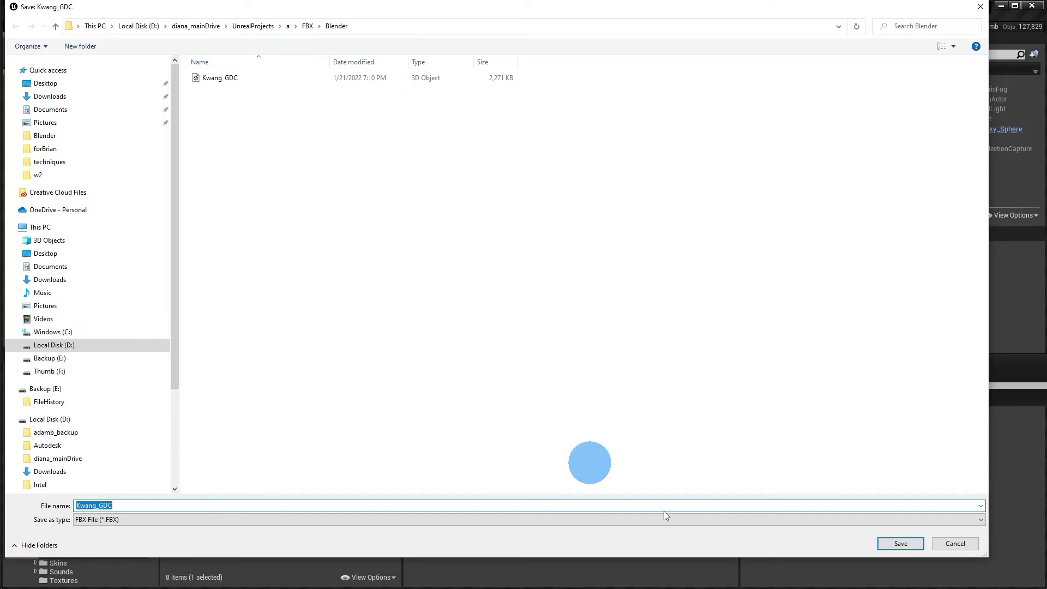
{"action": "left_click", "coordinate": [897, 546]}
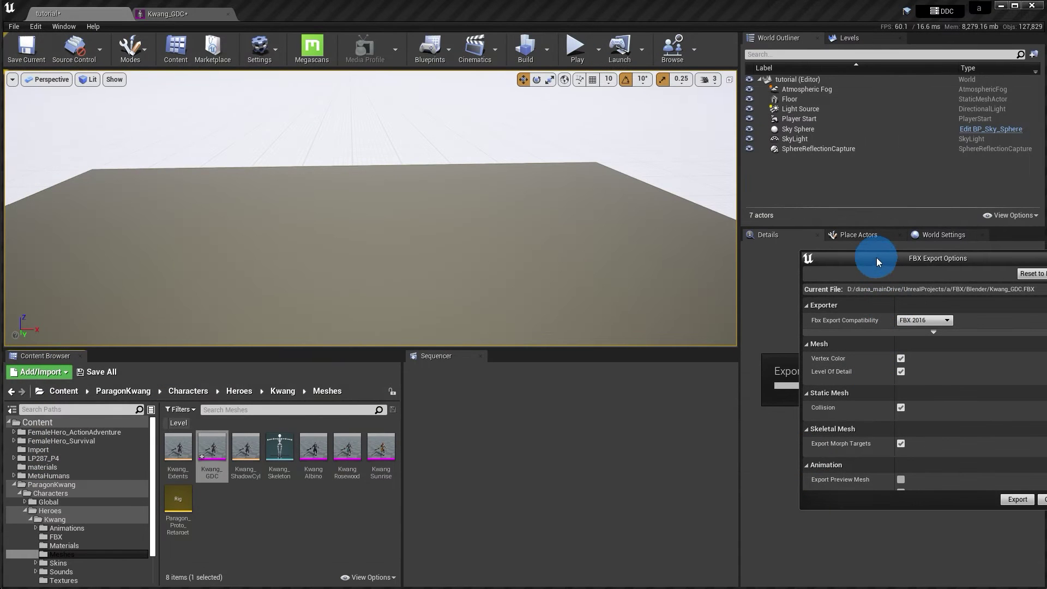
{"action": "left_click_drag", "start_coordinate": [876, 257], "coordinate": [527, 280]}
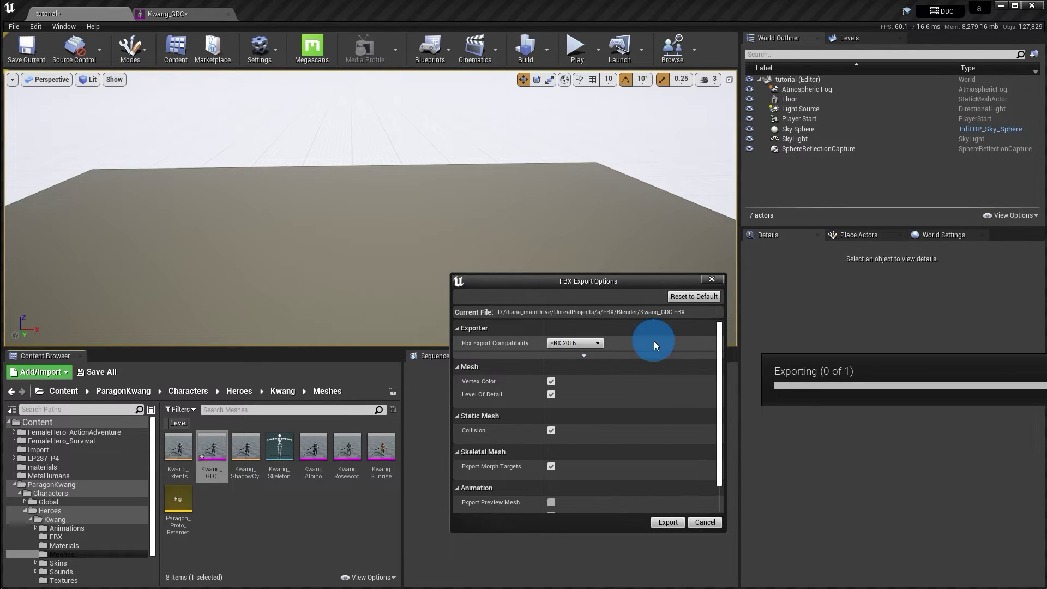
{"action": "left_click", "coordinate": [713, 525]}
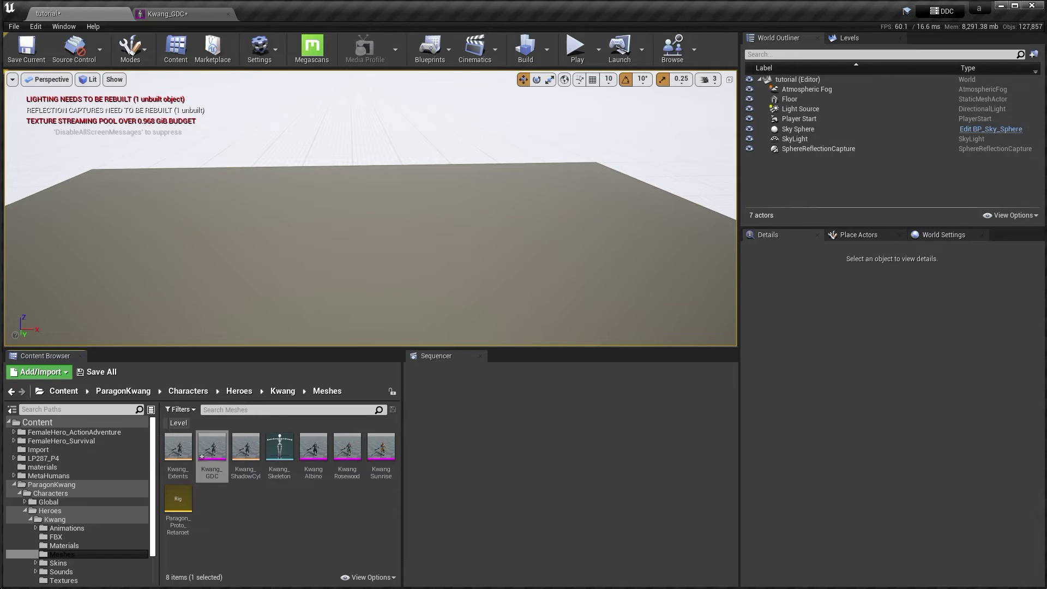
Switch to Blender and import Kwang_GDC_noLODs1.FBX from the project's FBX folder
{"action": "key", "text": "alt+Tab"}
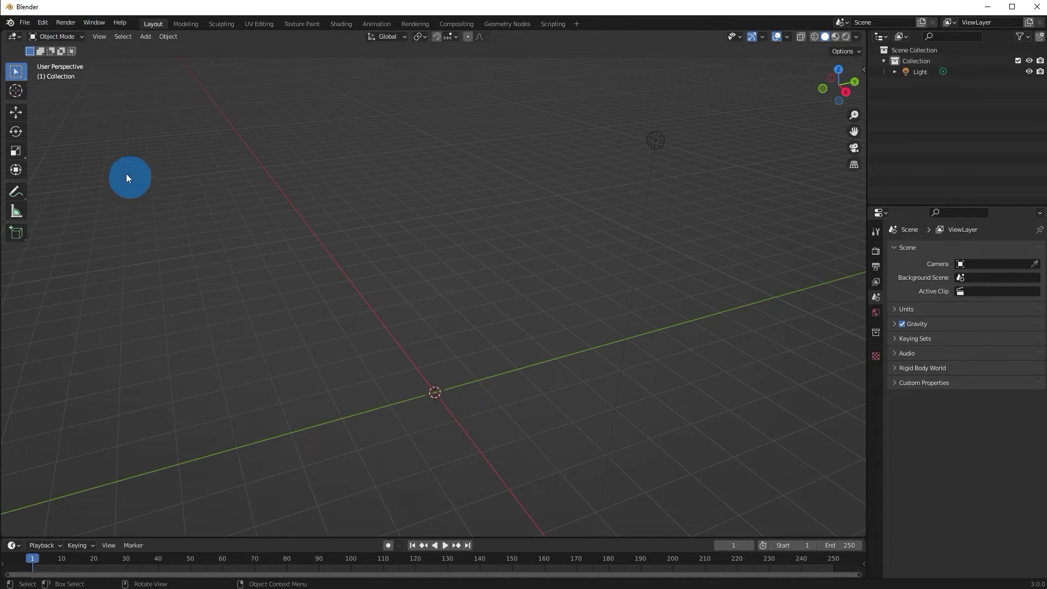
{"action": "left_click", "coordinate": [25, 25]}
{"action": "mouse_move", "coordinate": [48, 171]}
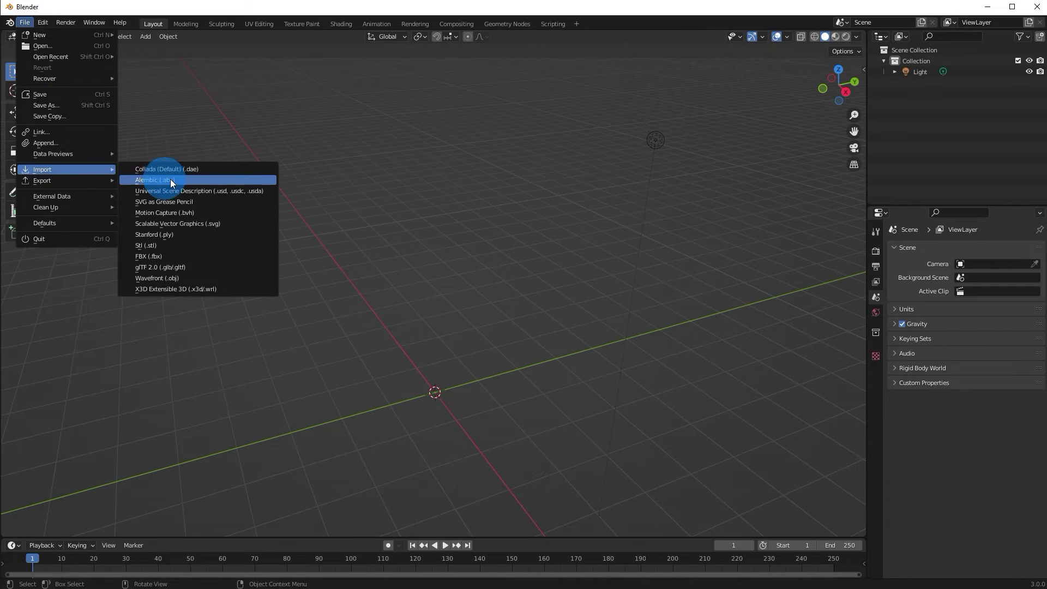
{"action": "left_click", "coordinate": [162, 257]}
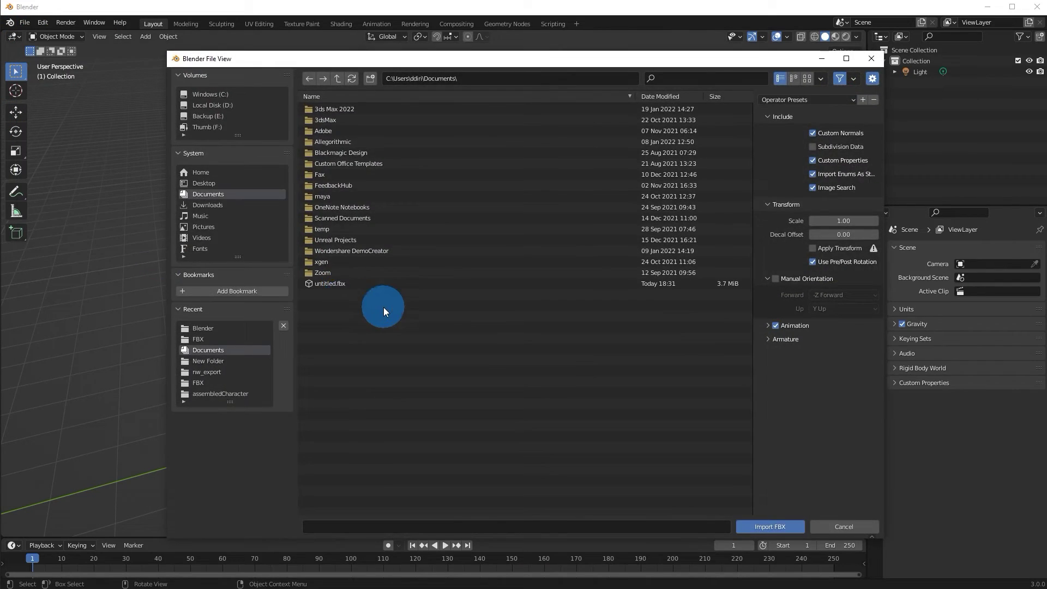
{"action": "left_click", "coordinate": [196, 340]}
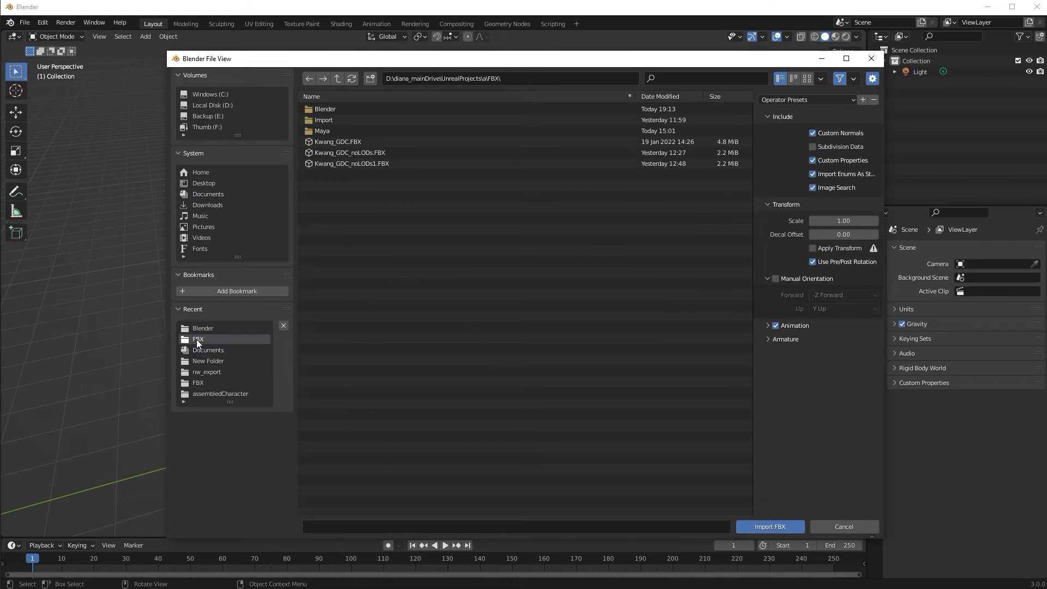
{"action": "left_click", "coordinate": [355, 162]}
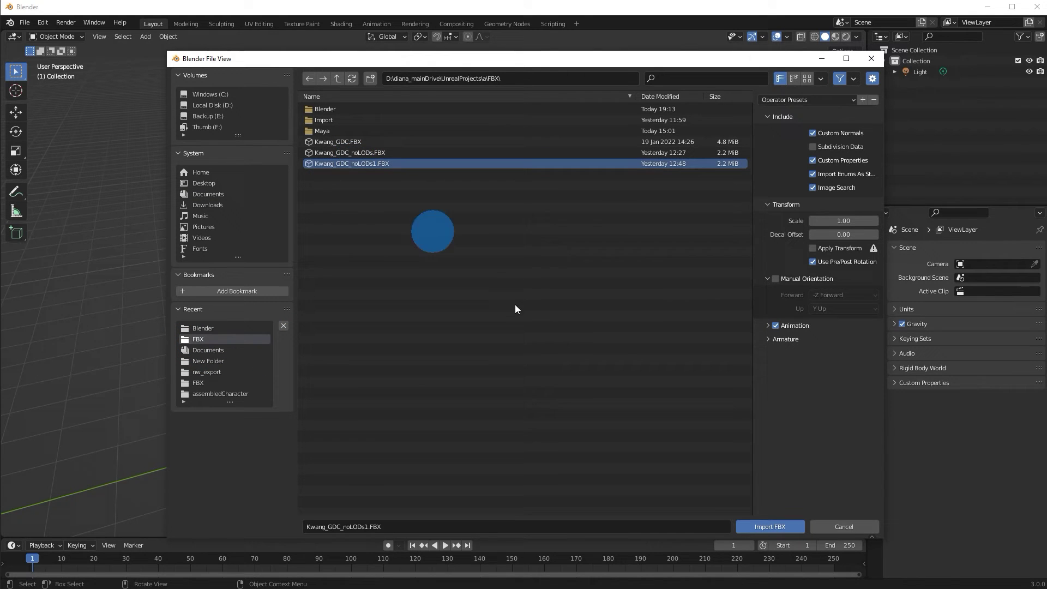
{"action": "left_click", "coordinate": [770, 527]}
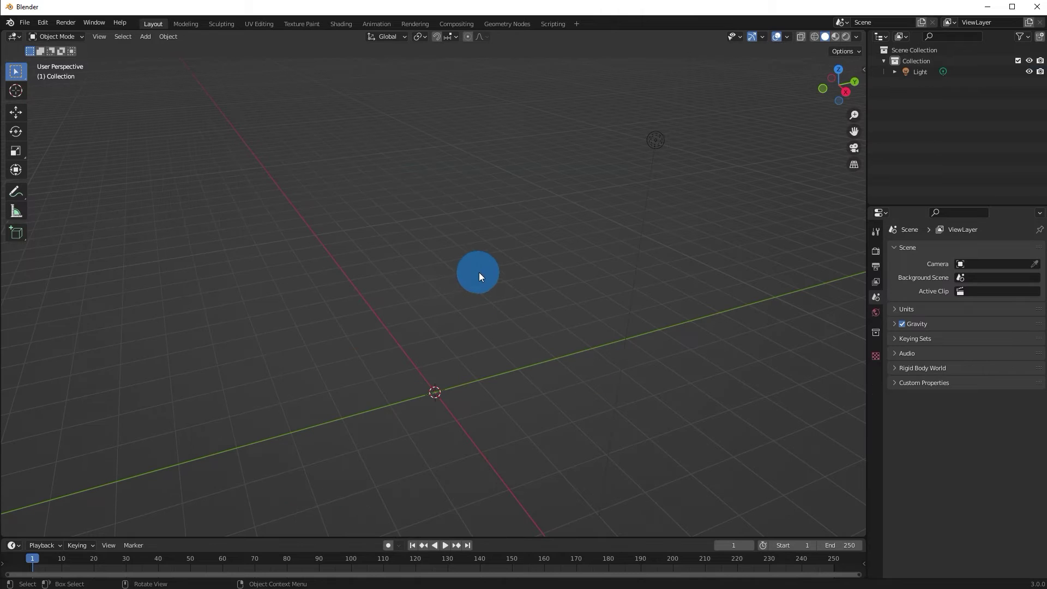
Select the imported Kwang_GDC.001 character mesh and enter Edit Mode with face selection active
{"action": "scroll", "coordinate": [470, 372], "scroll_direction": "up", "scroll_amount": 2}
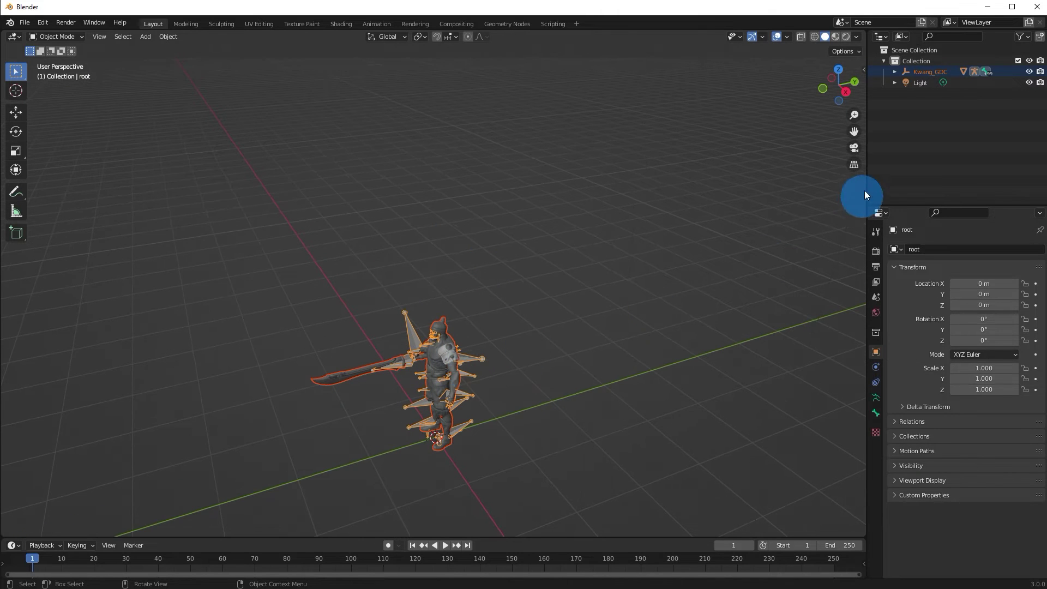
{"action": "middle_click_drag", "start_coordinate": [461, 316], "coordinate": [506, 265], "text": "shift"}
{"action": "scroll", "coordinate": [511, 296], "scroll_direction": "up", "scroll_amount": 6}
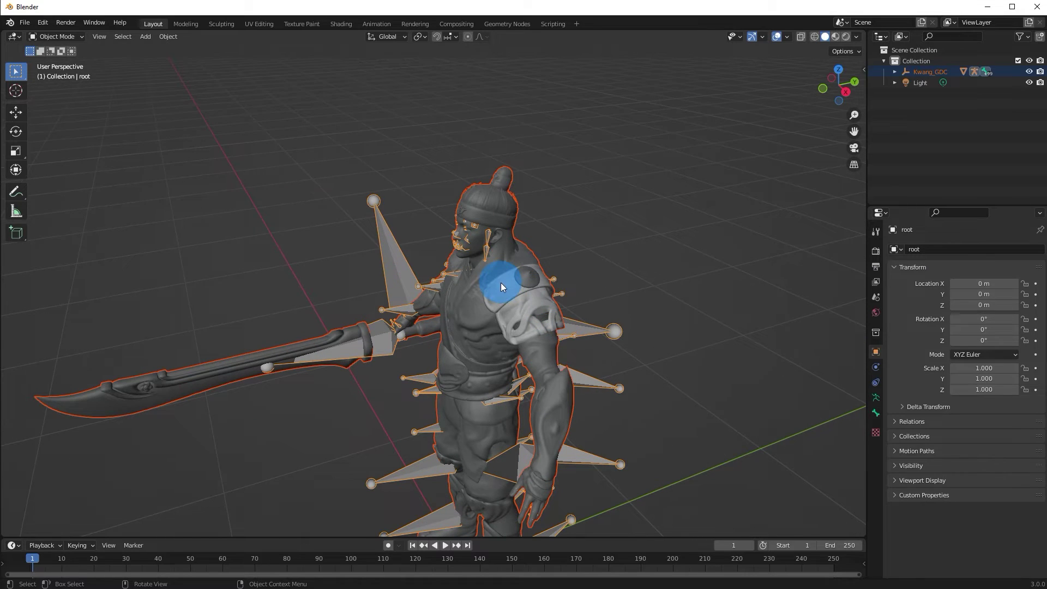
{"action": "left_click", "coordinate": [501, 283]}
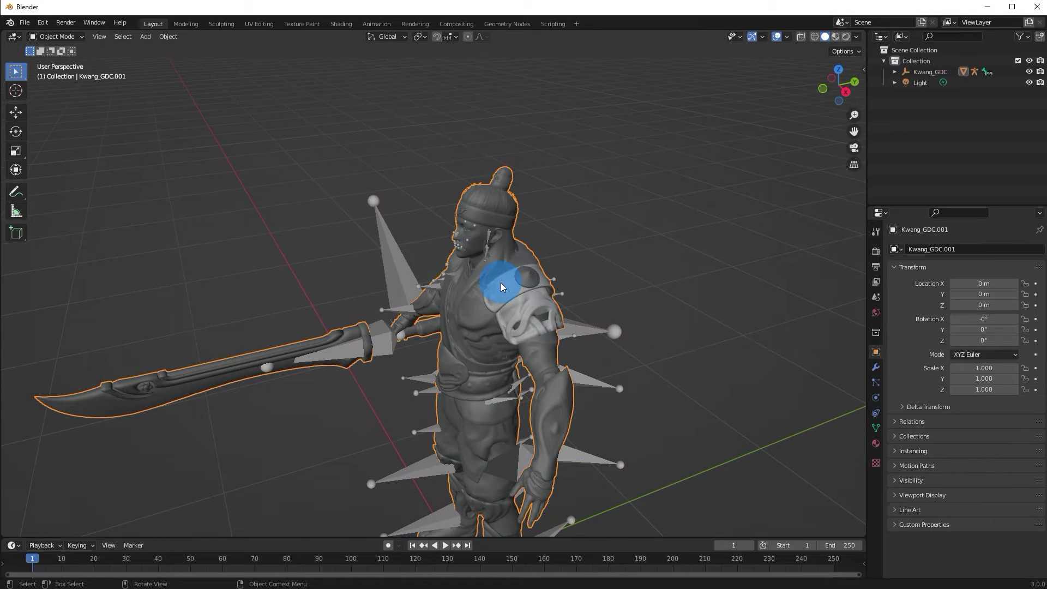
{"action": "left_click", "coordinate": [67, 36]}
{"action": "left_click", "coordinate": [69, 64]}
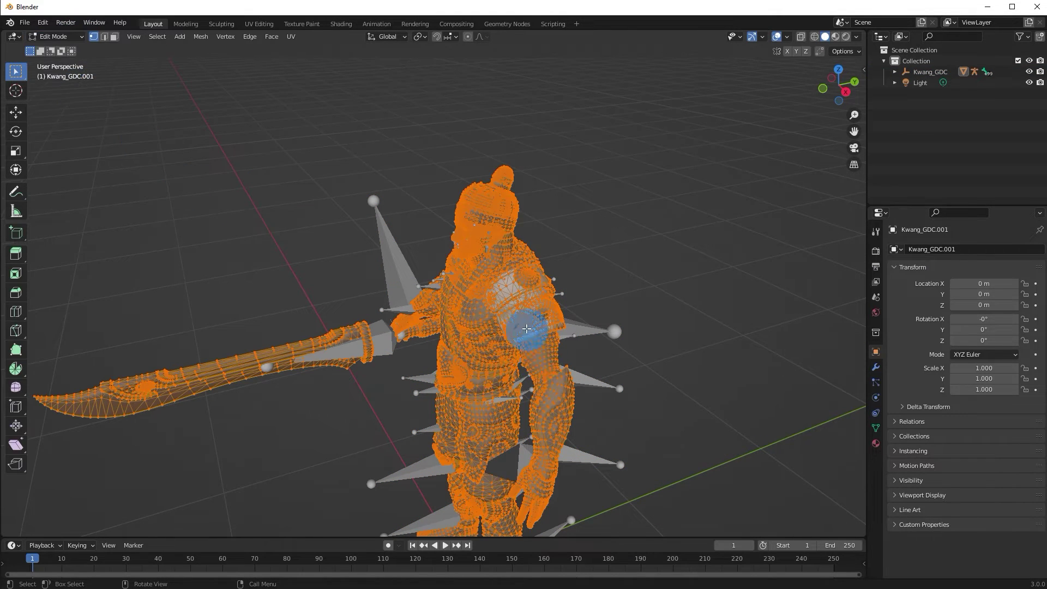
{"action": "left_click", "coordinate": [114, 36]}
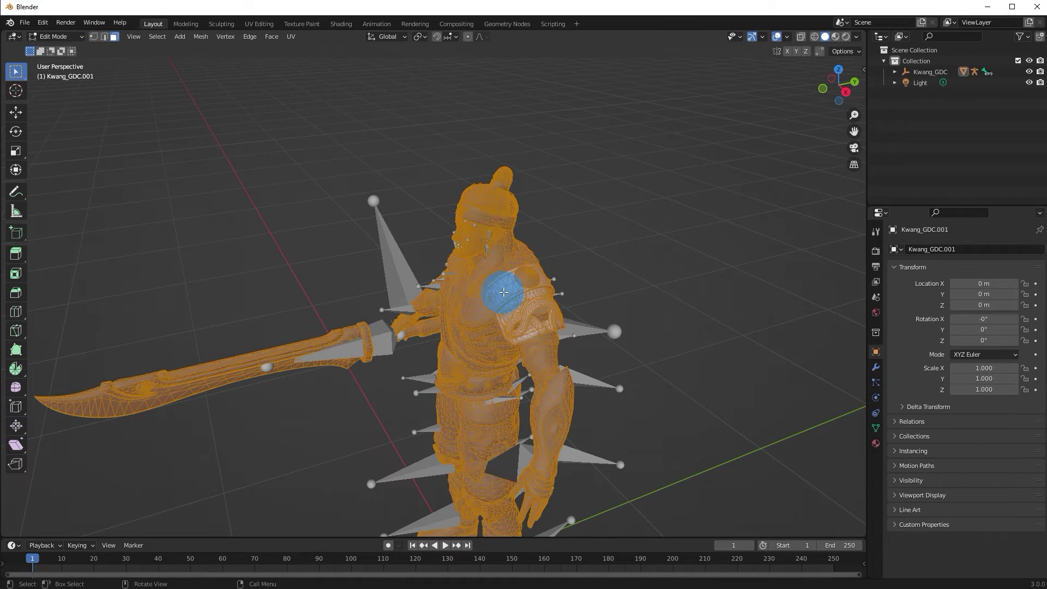
Select the outer band at the top of the shoulder armor, grow the selection to the whole band and delete its faces
{"action": "left_click", "coordinate": [512, 289]}
{"action": "scroll", "coordinate": [529, 287], "scroll_direction": "up", "scroll_amount": 2}
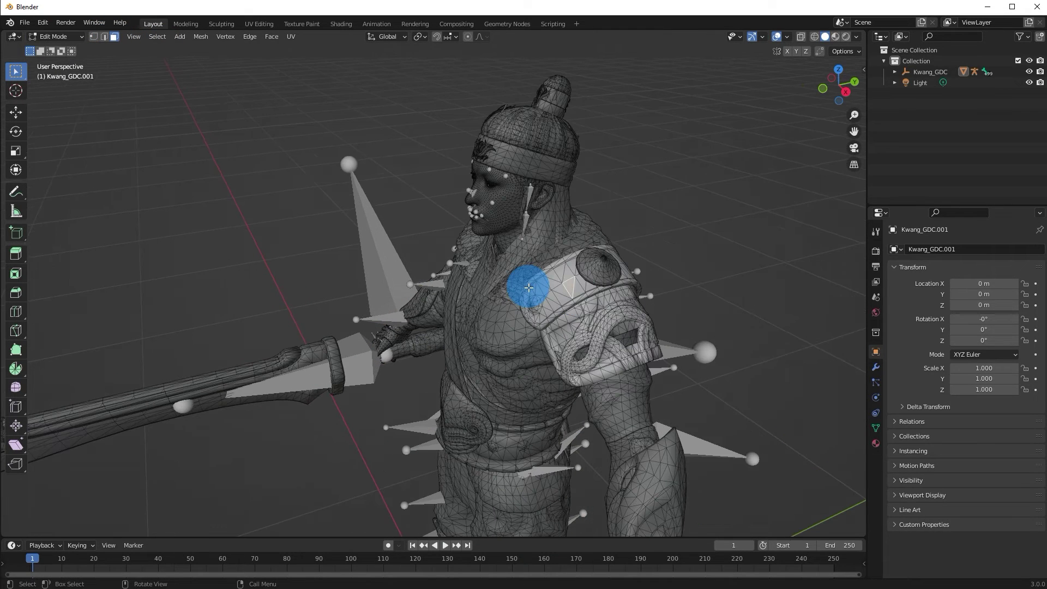
{"action": "key", "text": "ctrl"}
{"action": "key", "text": "ctrl+KP_Add"}
{"action": "key", "text": "ctrl+KP_Add"}
{"action": "key", "text": "ctrl+KP_Add"}
{"action": "key", "text": "ctrl+KP_Add"}
{"action": "key", "text": "ctrl+KP_Add"}
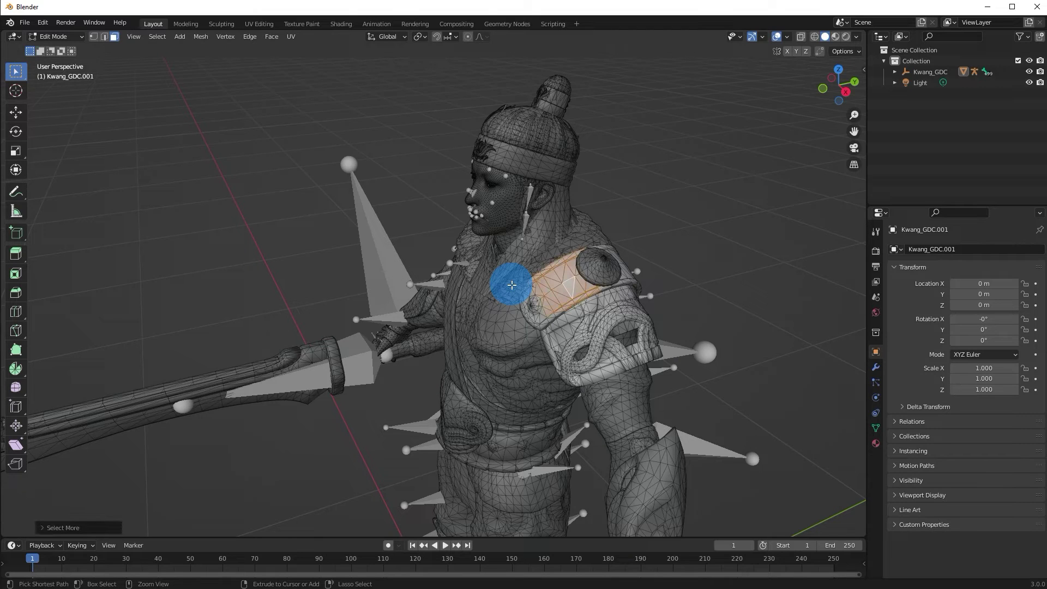
{"action": "key", "text": "x"}
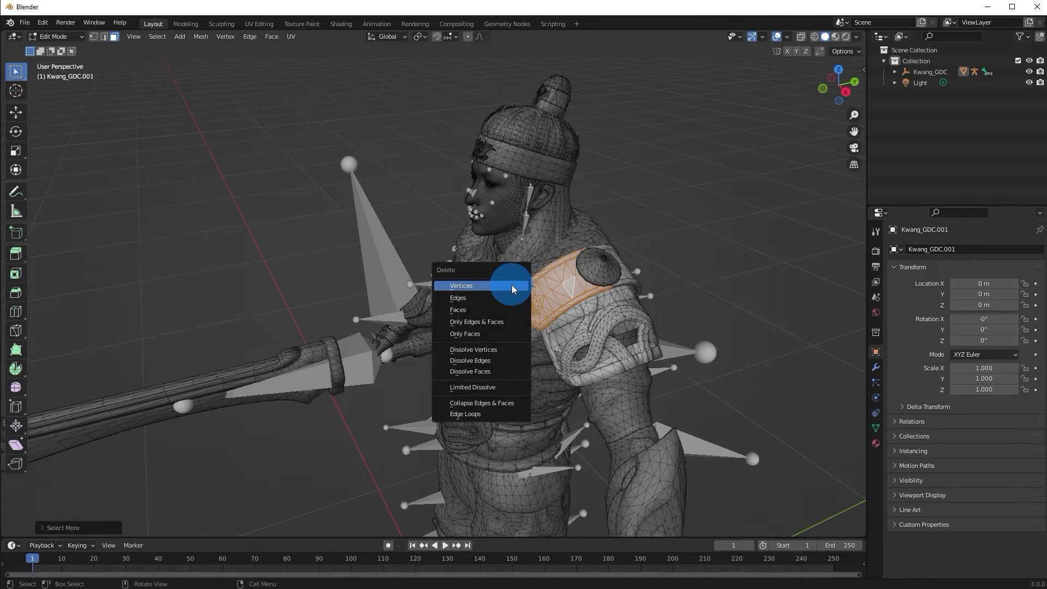
{"action": "left_click", "coordinate": [507, 309]}
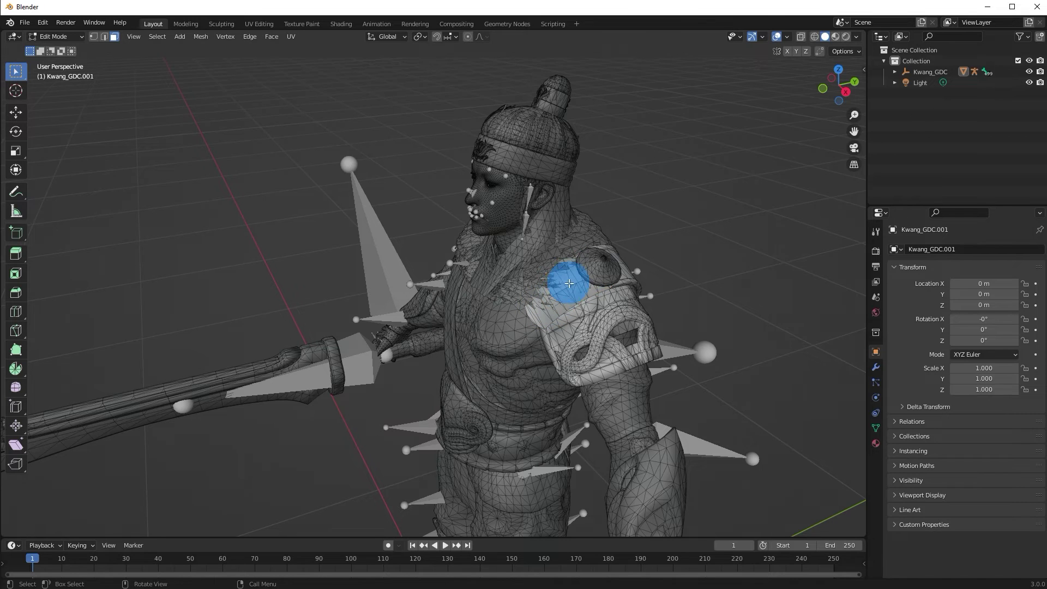
Select the inner layer of the armor's upper band, grow the selection over it and delete its faces
{"action": "left_click", "coordinate": [564, 285]}
{"action": "key", "text": "ctrl+KP_Add"}
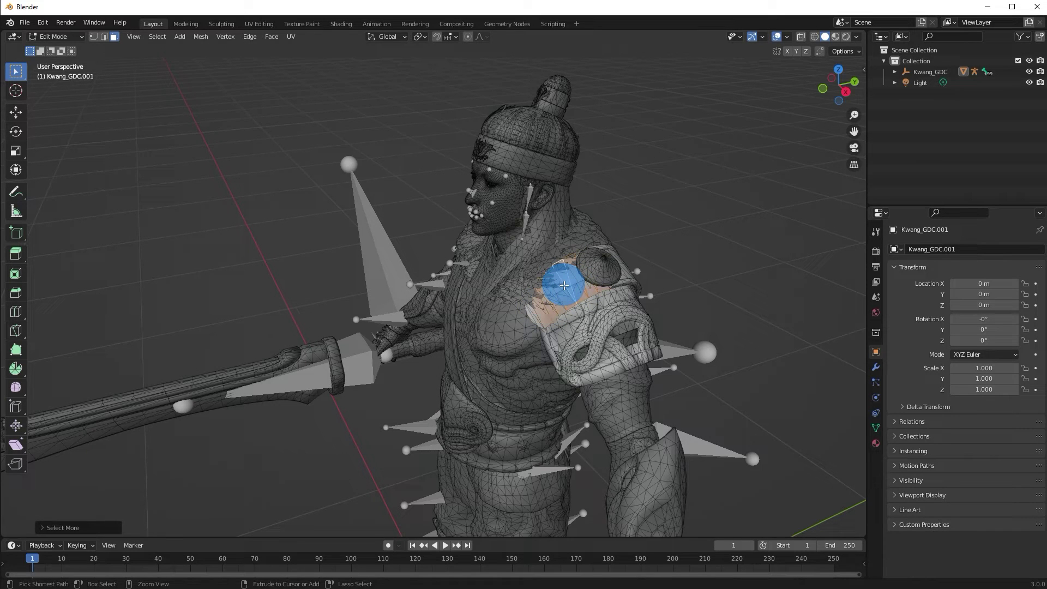
{"action": "key", "text": "x"}
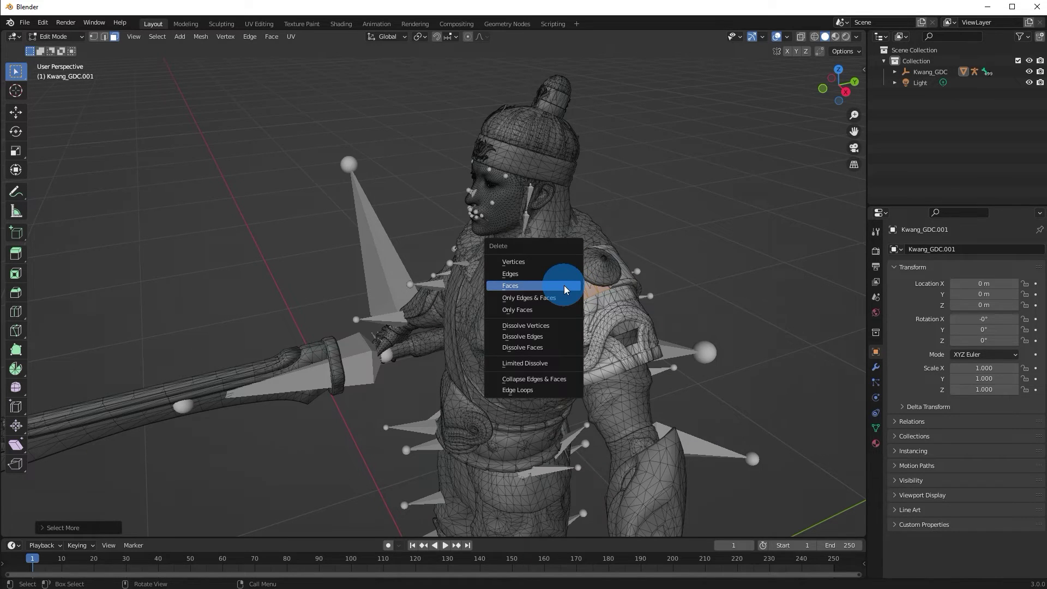
{"action": "left_click", "coordinate": [564, 285]}
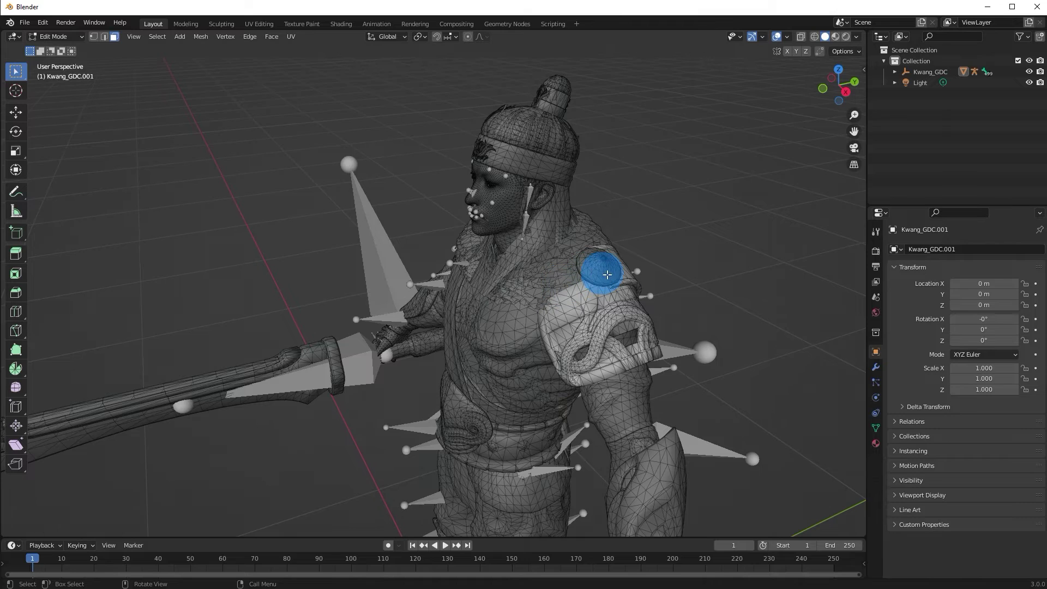
Select the band pieces behind the round shoulder ornament, grow the selections and delete their faces
{"action": "left_click", "coordinate": [636, 271]}
{"action": "key", "text": "ctrl+KP_Add"}
{"action": "key", "text": "ctrl+KP_Add"}
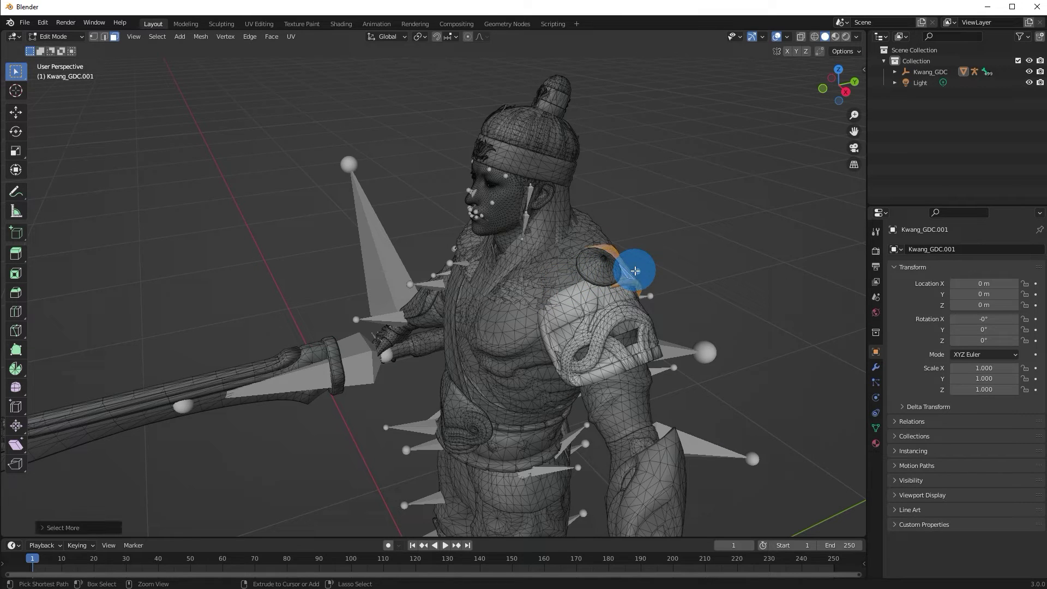
{"action": "key", "text": "x"}
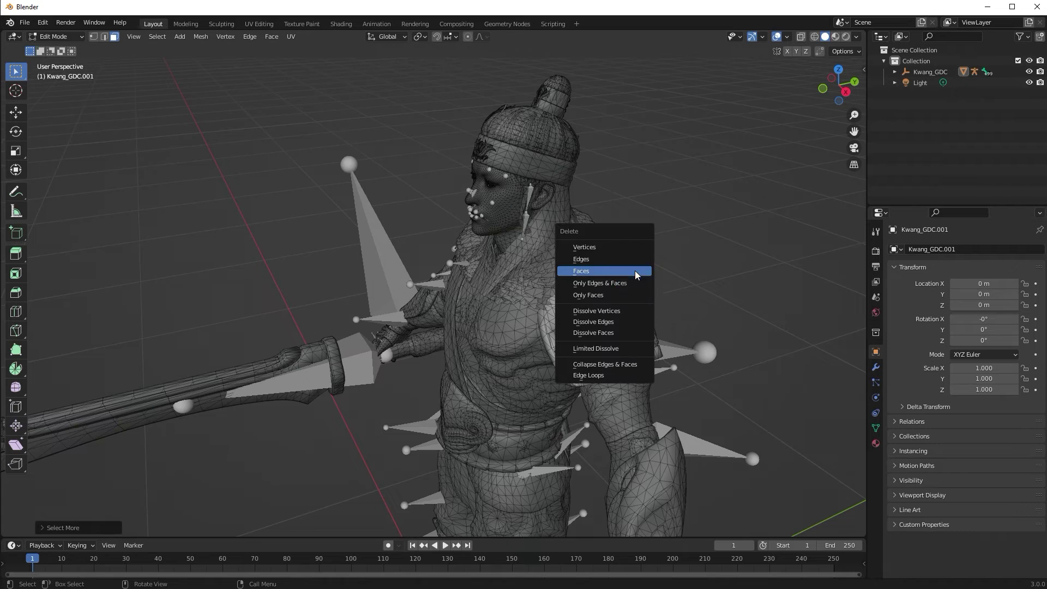
{"action": "left_click", "coordinate": [635, 271]}
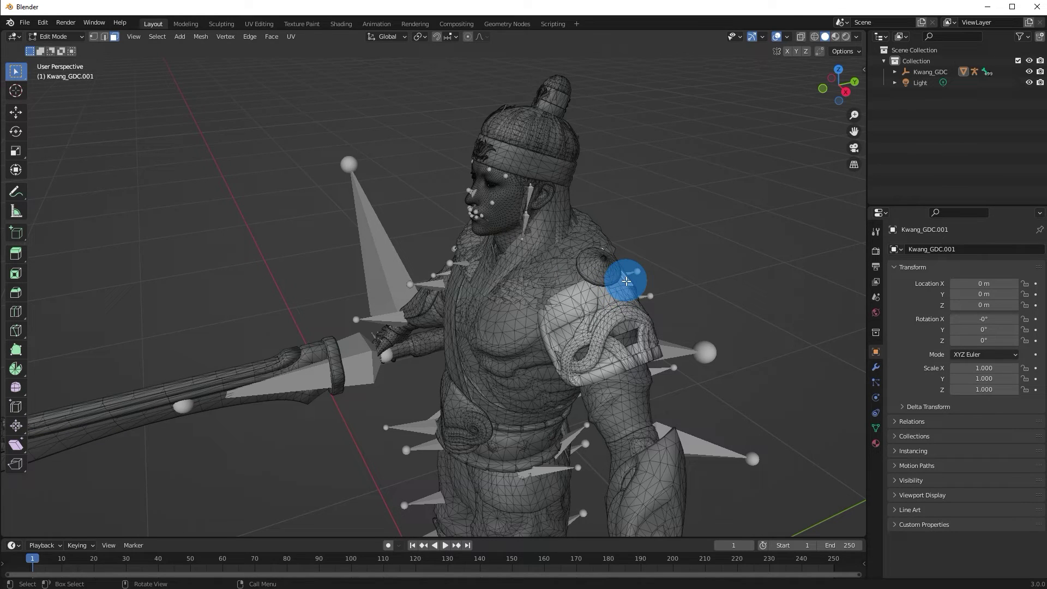
{"action": "key", "text": "ctrl+KP_Add"}
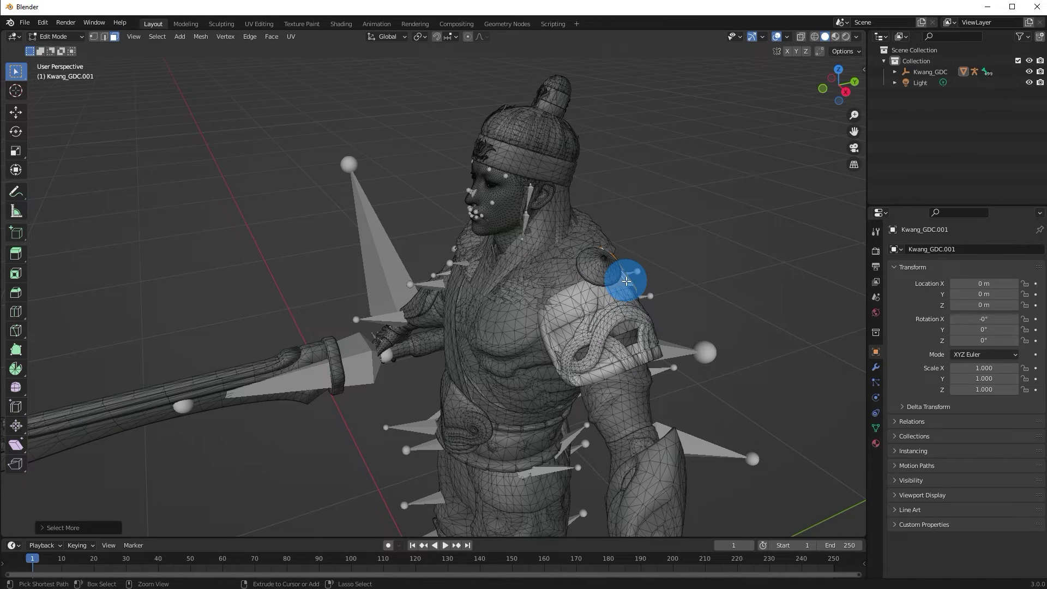
{"action": "key", "text": "x"}
{"action": "left_click", "coordinate": [626, 279]}
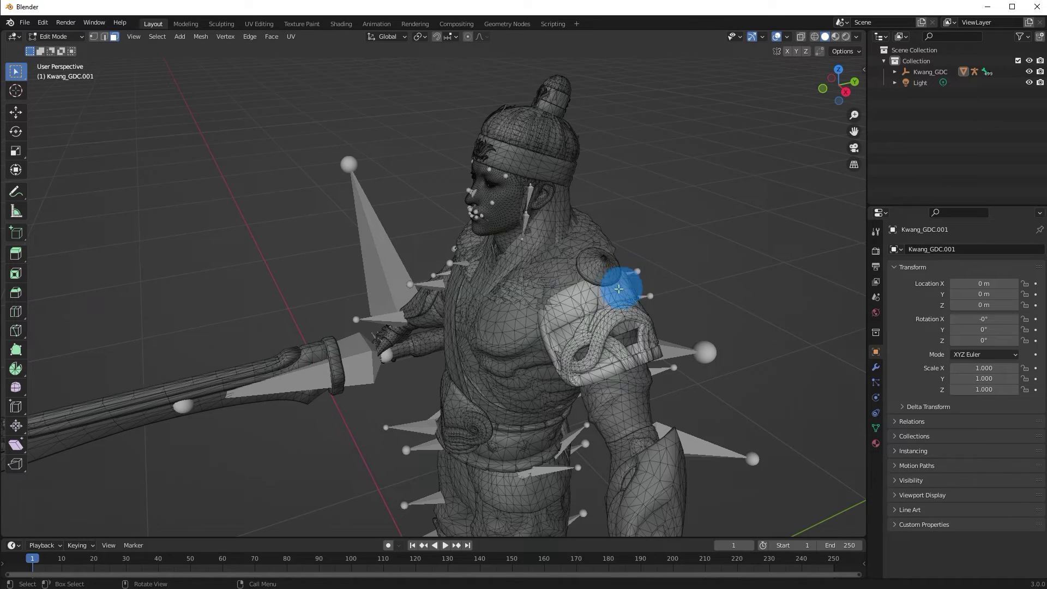
Select the dome of the round shoulder ornament, grow the selection over it and delete its faces
{"action": "left_click", "coordinate": [595, 271]}
{"action": "key", "text": "ctrl+KP_Add"}
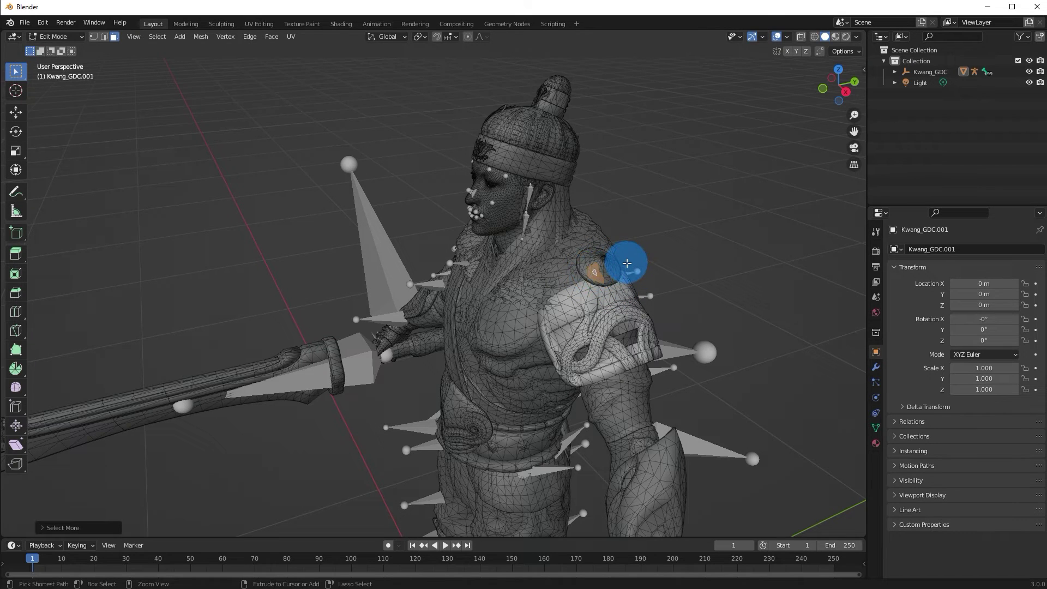
{"action": "key", "text": "ctrl+KP_Add"}
{"action": "key", "text": "ctrl+KP_Add"}
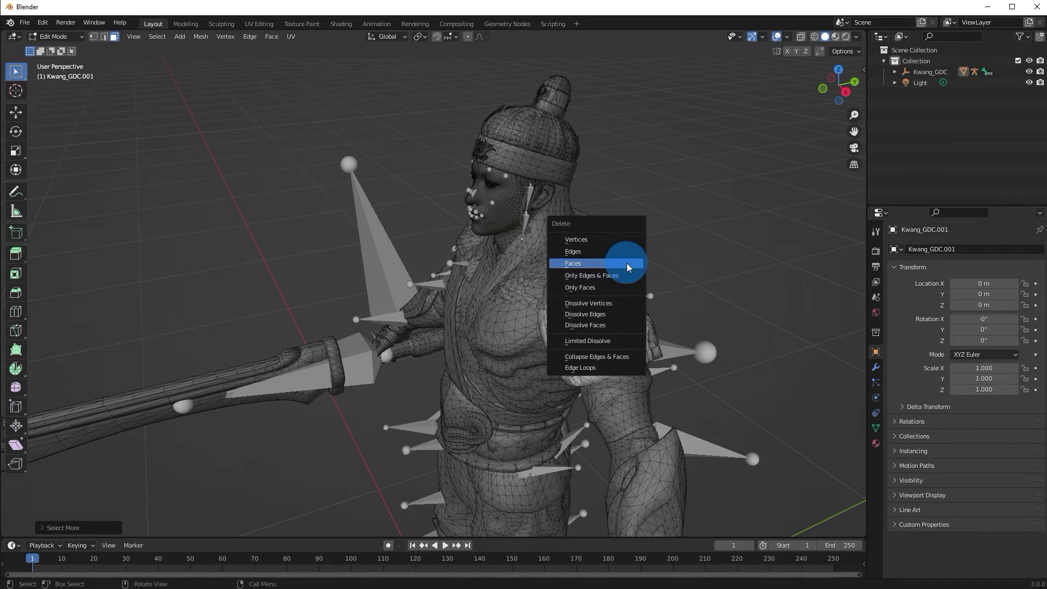
{"action": "left_click", "coordinate": [627, 267]}
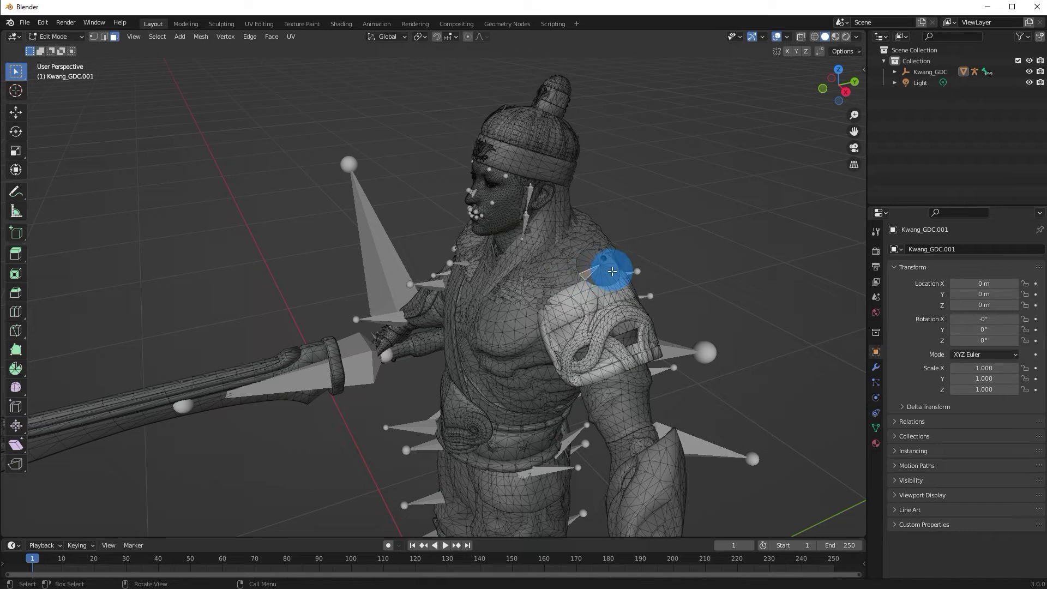
Delete the faces of the ornament's backing disc and of the small leftover piece on top of the shoulder
{"action": "key", "text": "ctrl+KP_Add"}
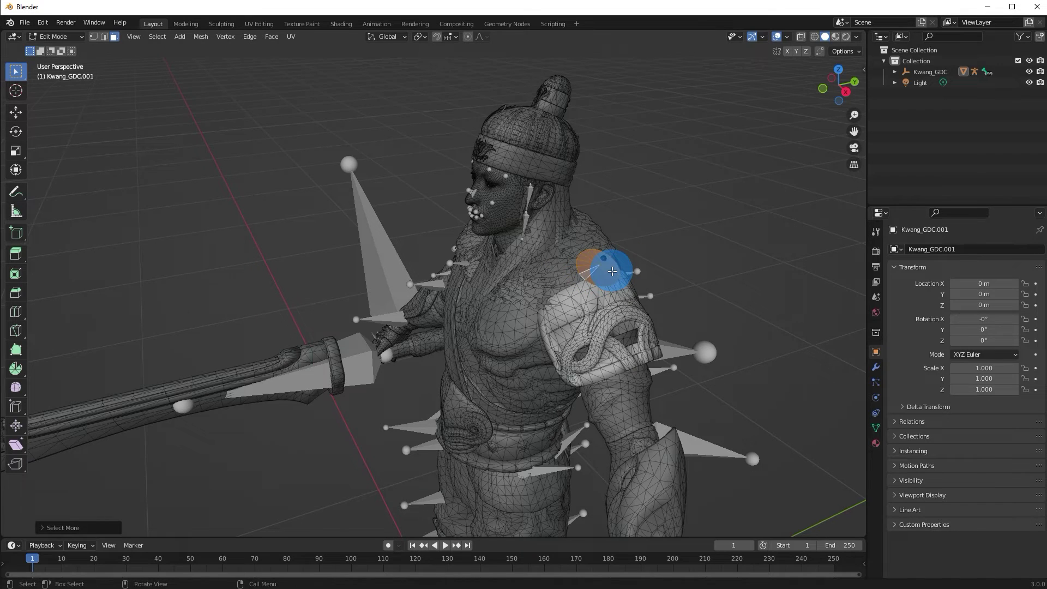
{"action": "key", "text": "x"}
{"action": "left_click", "coordinate": [612, 271]}
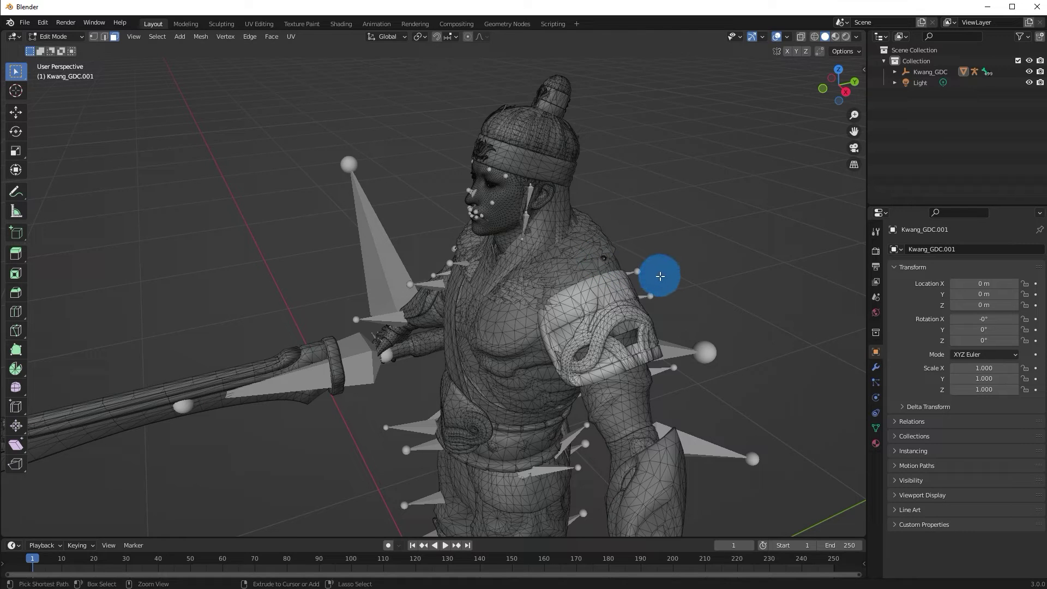
{"action": "key", "text": "ctrl+KP_Add"}
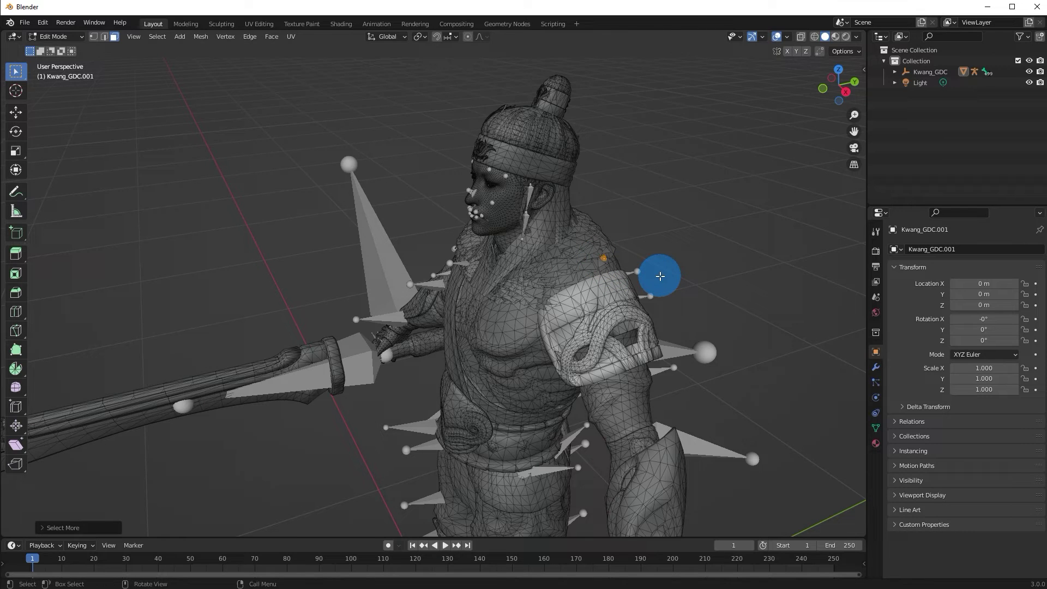
{"action": "key", "text": "x"}
{"action": "left_click", "coordinate": [660, 276]}
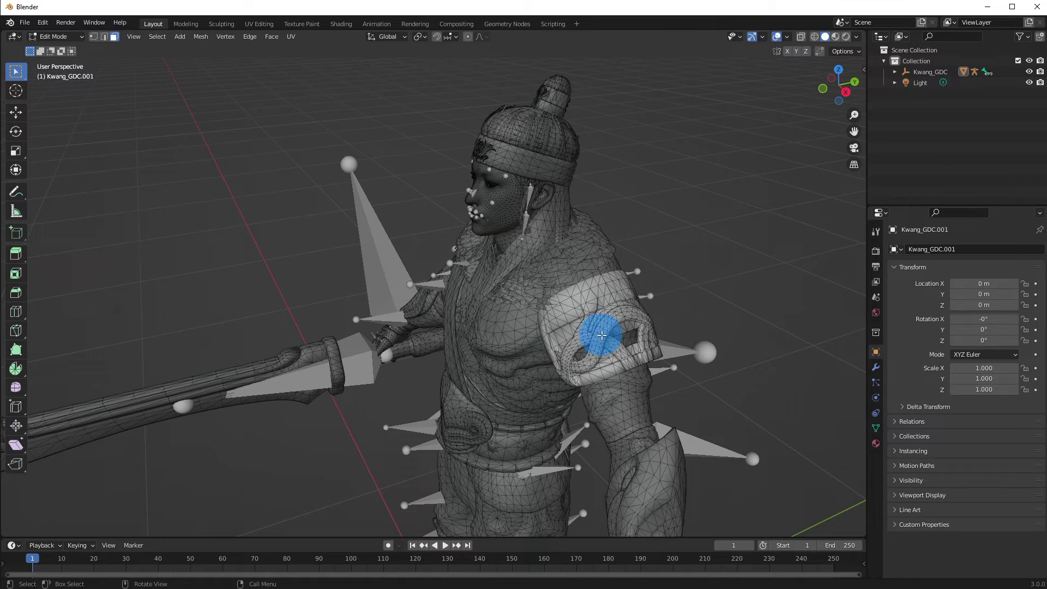
{"action": "left_click_drag", "start_coordinate": [859, 116], "coordinate": [832, 101]}
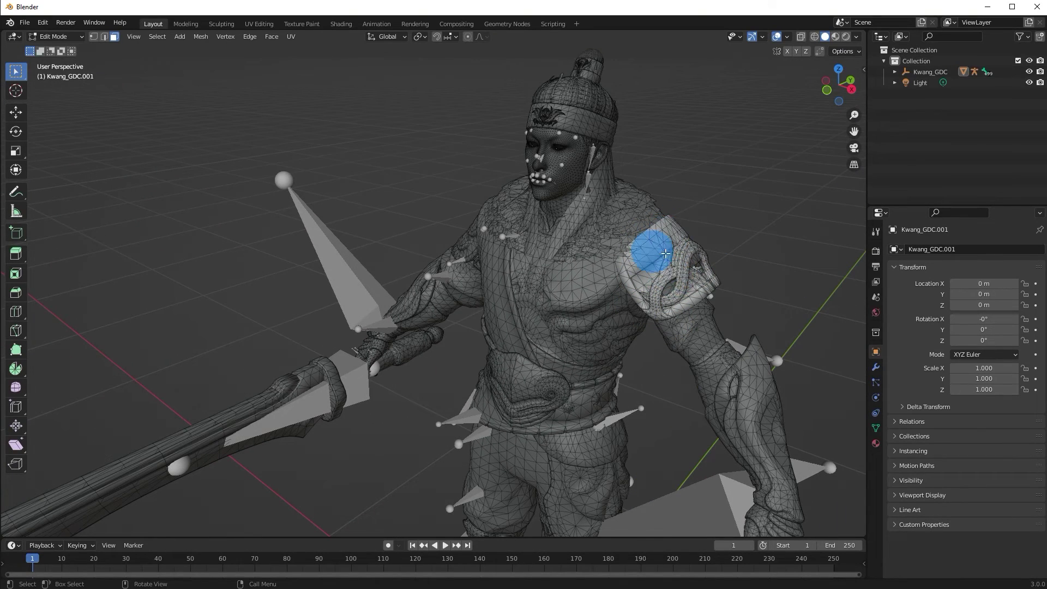
Select the Kwang_GDC hierarchy and set up an FBX export into the FBX\Blender folder, named blenderExport.fbx
{"action": "left_click", "coordinate": [930, 72]}
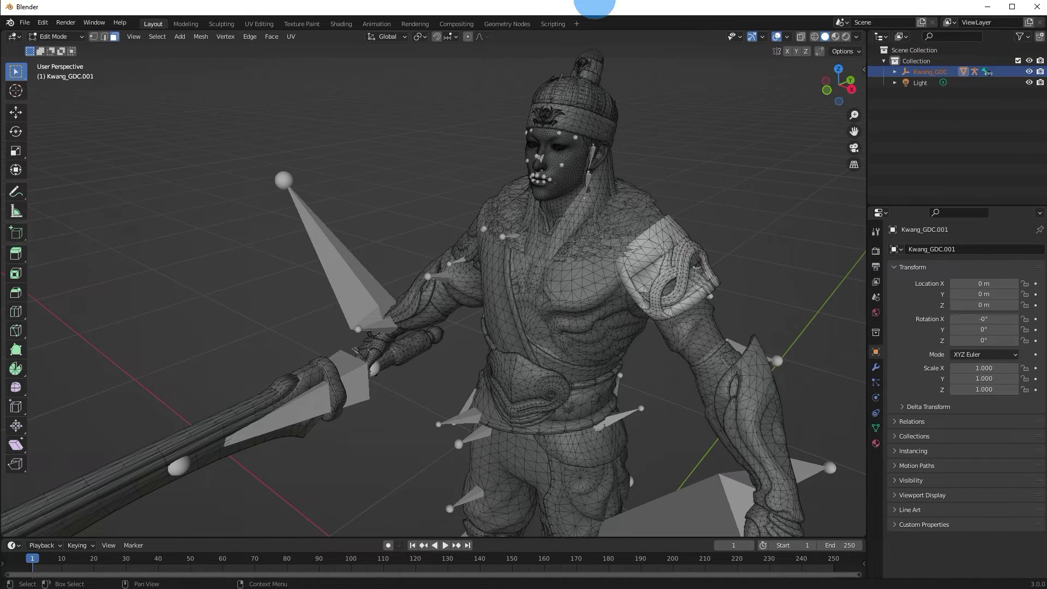
{"action": "left_click", "coordinate": [24, 25]}
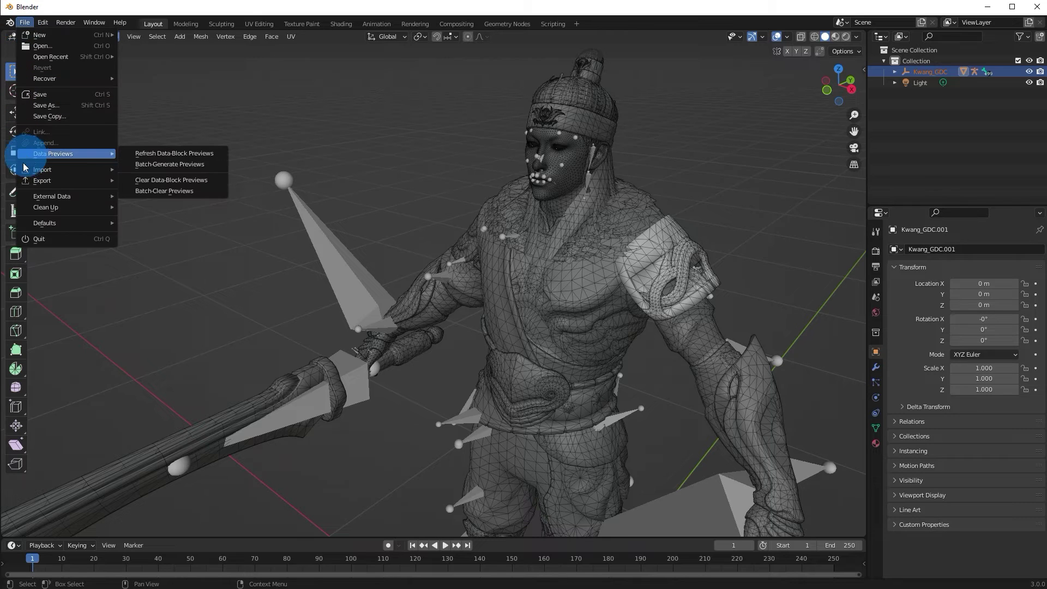
{"action": "mouse_move", "coordinate": [114, 186]}
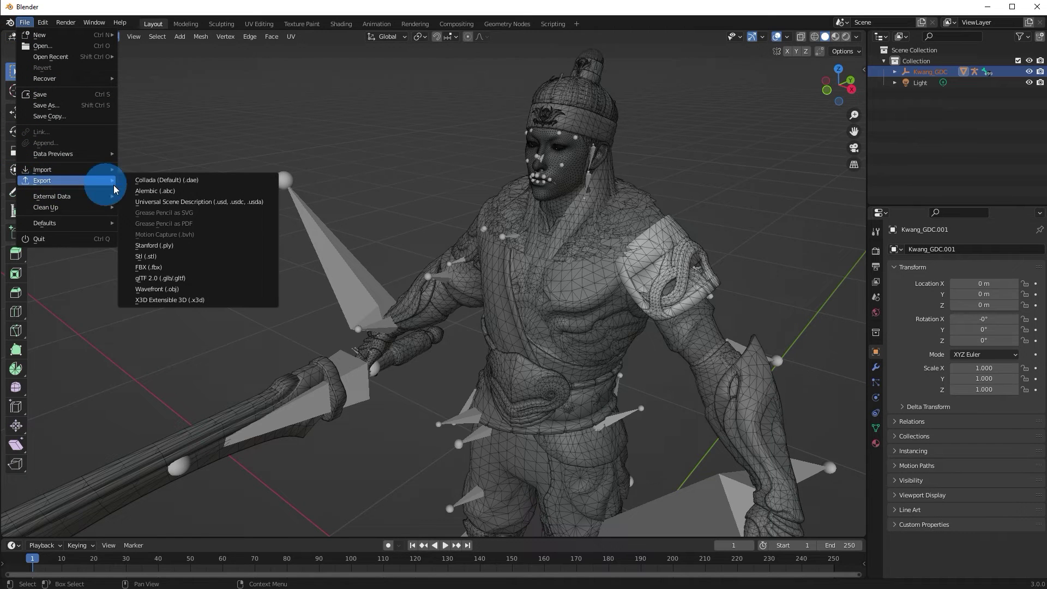
{"action": "left_click", "coordinate": [175, 267]}
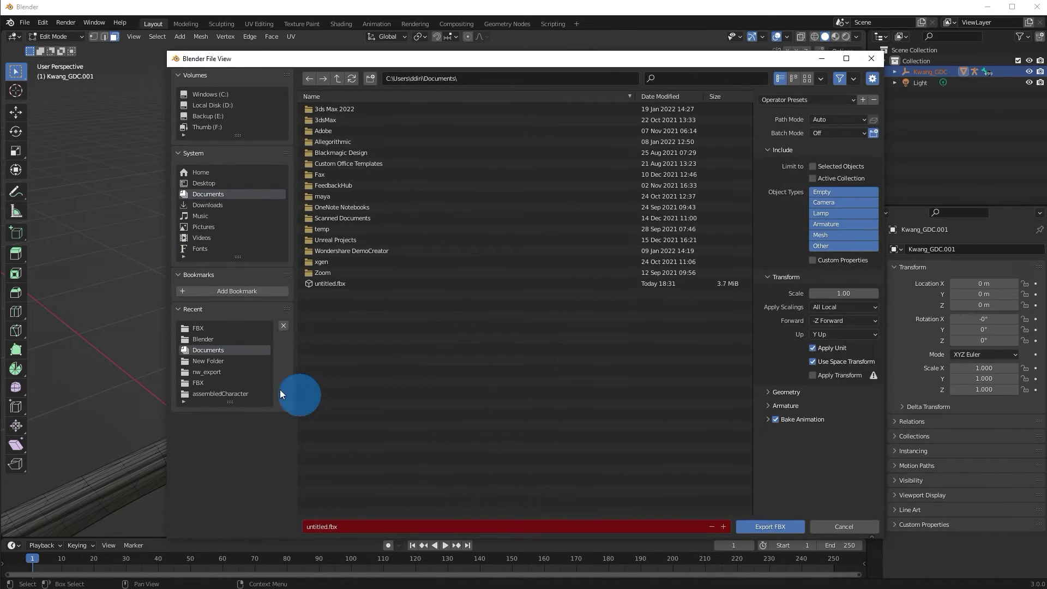
{"action": "left_click", "coordinate": [201, 330]}
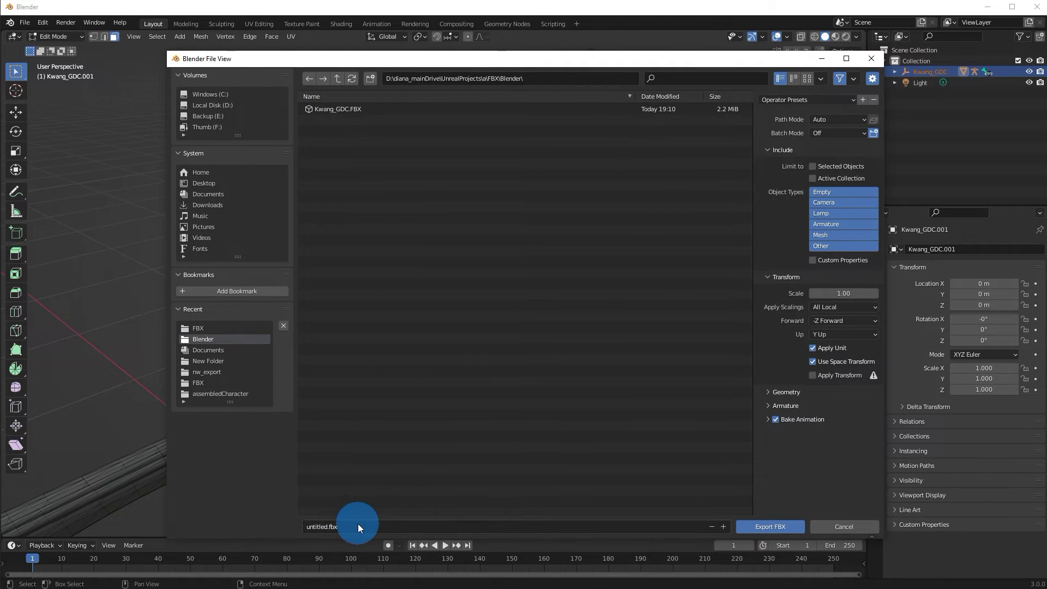
{"action": "left_click", "coordinate": [332, 527]}
{"action": "left_click_drag", "start_coordinate": [329, 527], "coordinate": [277, 518]}
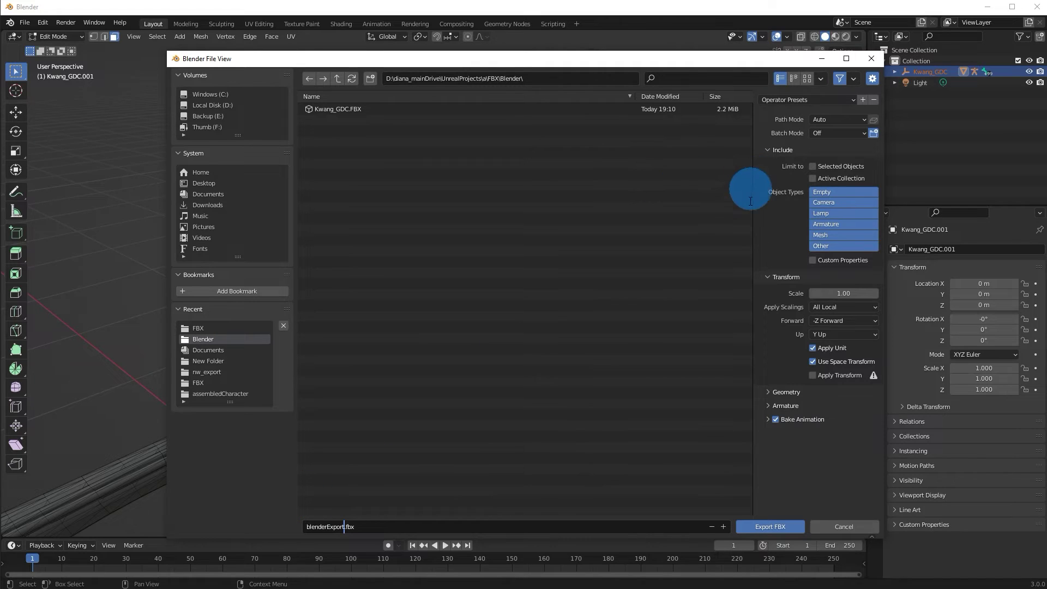
Limit the exported object types to Armature and Mesh, show the armature options and export the FBX
{"action": "left_click", "coordinate": [845, 224]}
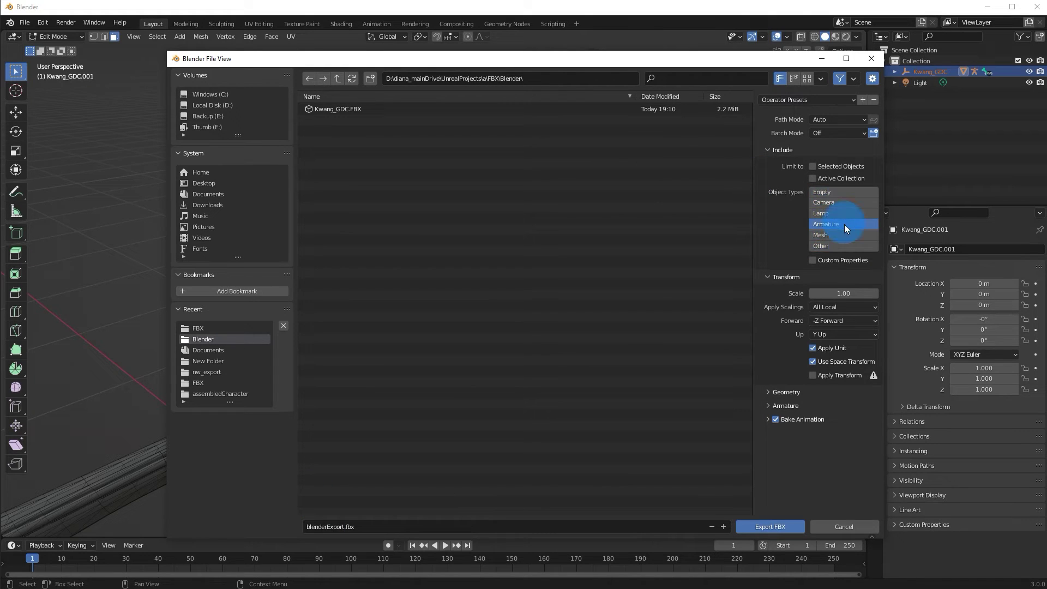
{"action": "left_click", "coordinate": [846, 235], "text": "shift"}
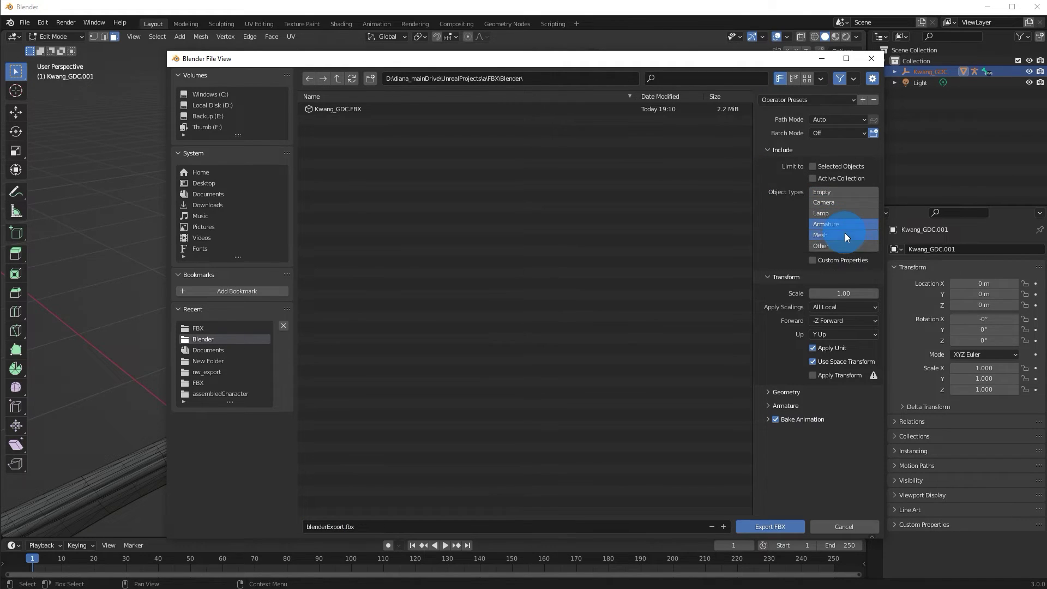
{"action": "left_click", "coordinate": [767, 407]}
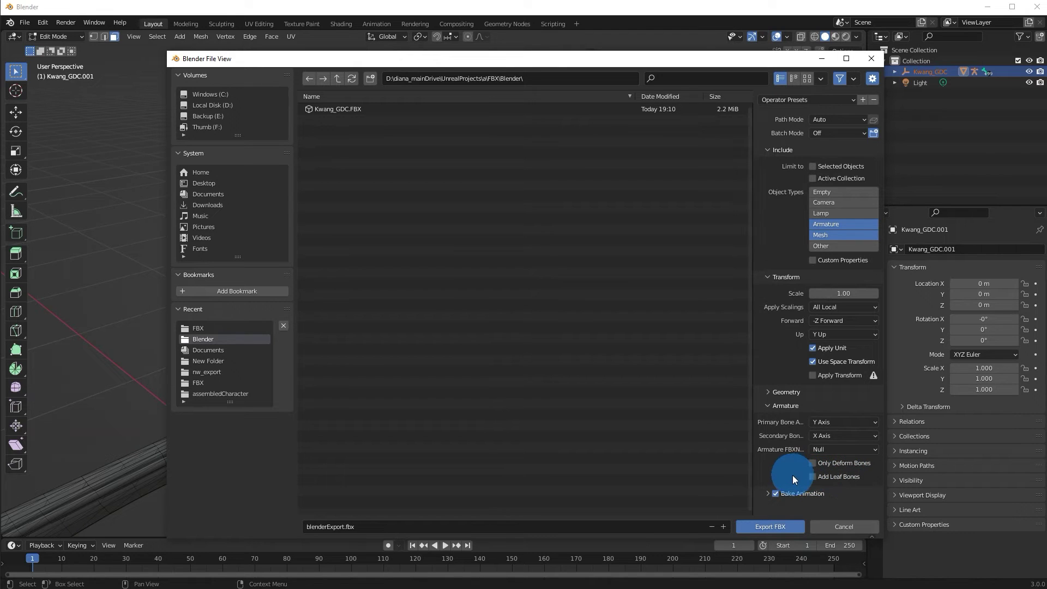
{"action": "left_click", "coordinate": [766, 527]}
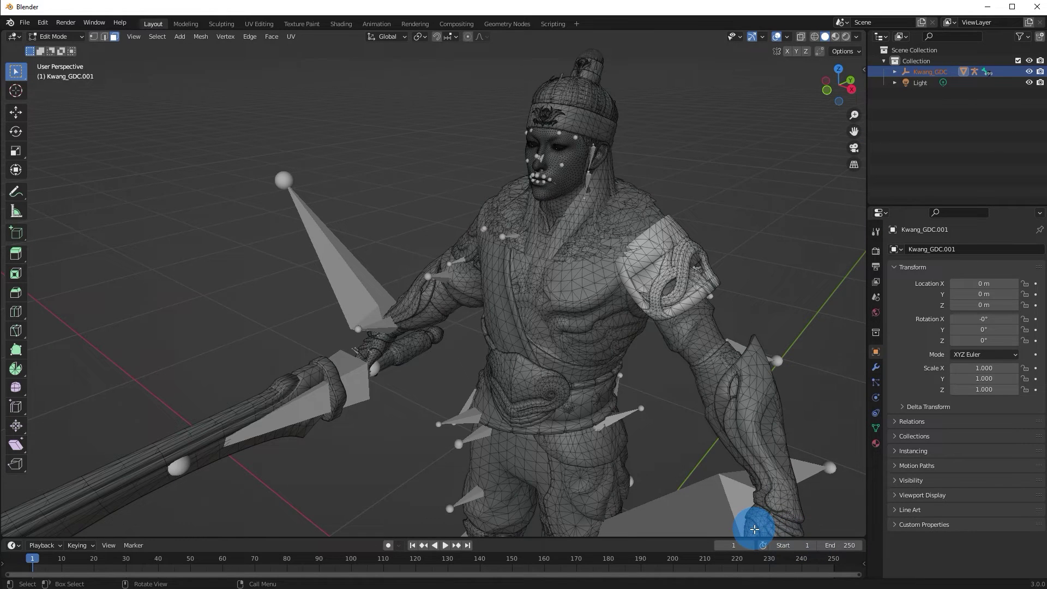
Switch to Unreal Engine and bring the blenderExport FBX from the Blender folder into Kwang's FBX content folder
{"action": "left_click", "coordinate": [985, 9]}
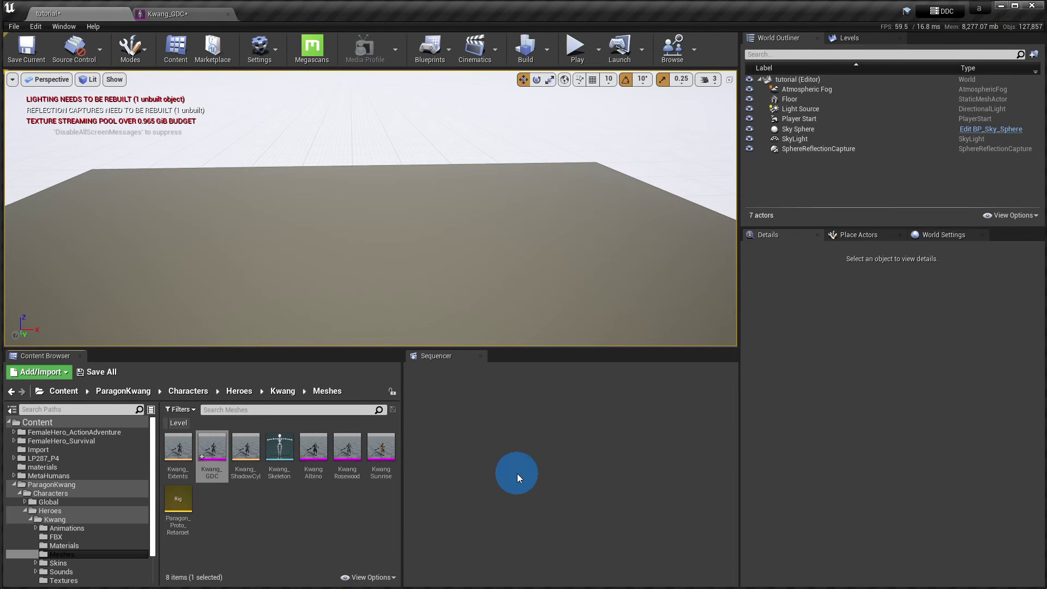
{"action": "left_click", "coordinate": [56, 538]}
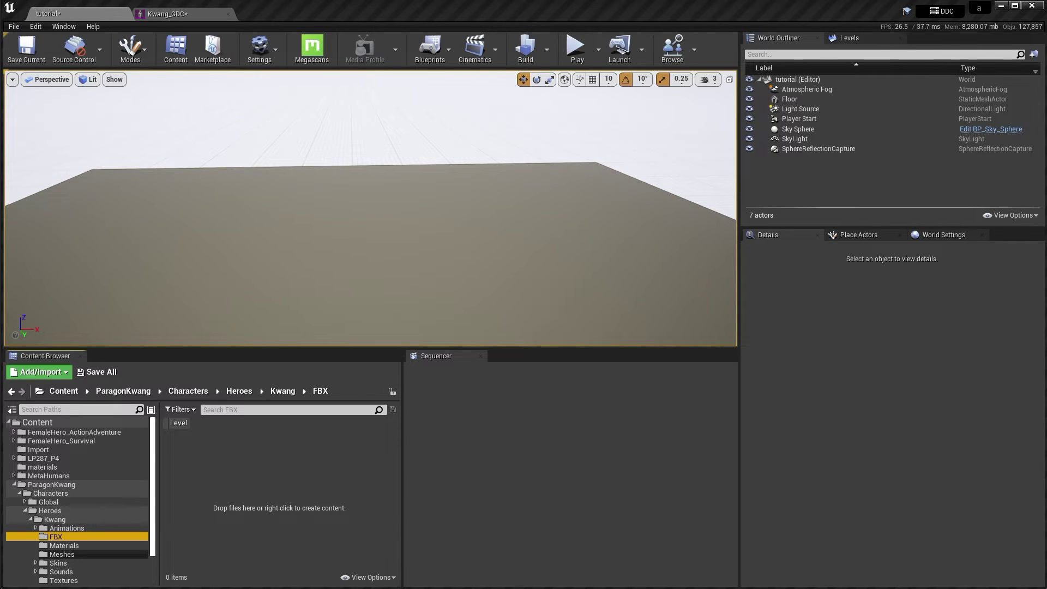
{"action": "key", "text": "alt+Tab"}
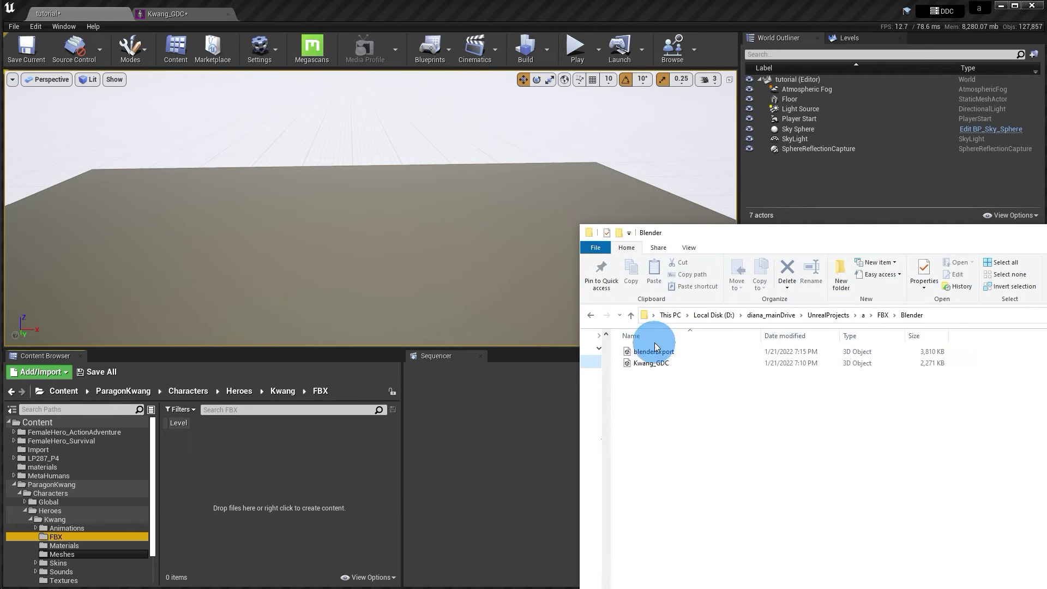
{"action": "left_click", "coordinate": [657, 353]}
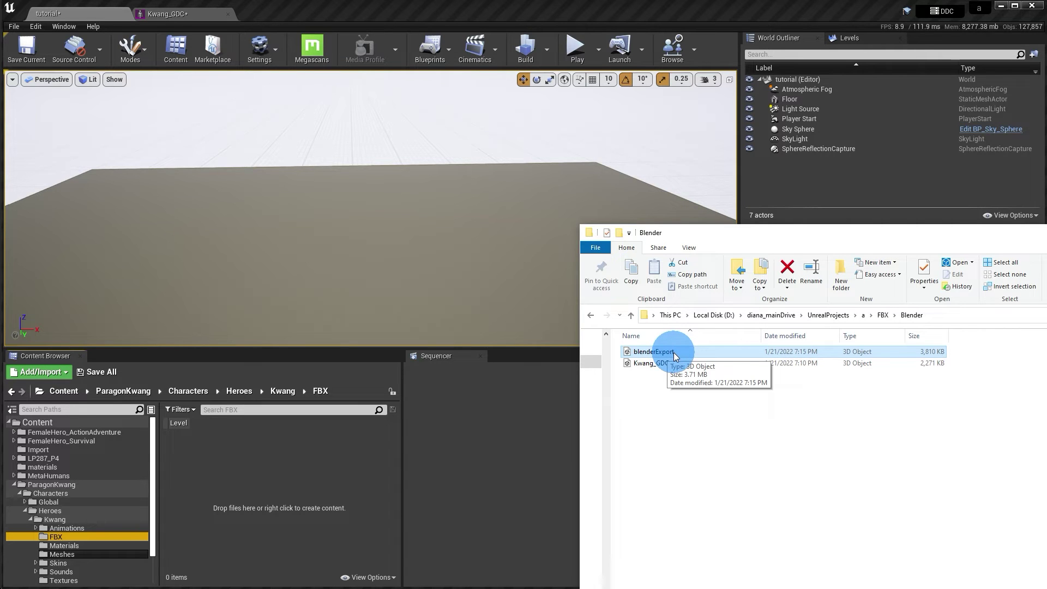
{"action": "left_click_drag", "start_coordinate": [673, 352], "coordinate": [256, 492]}
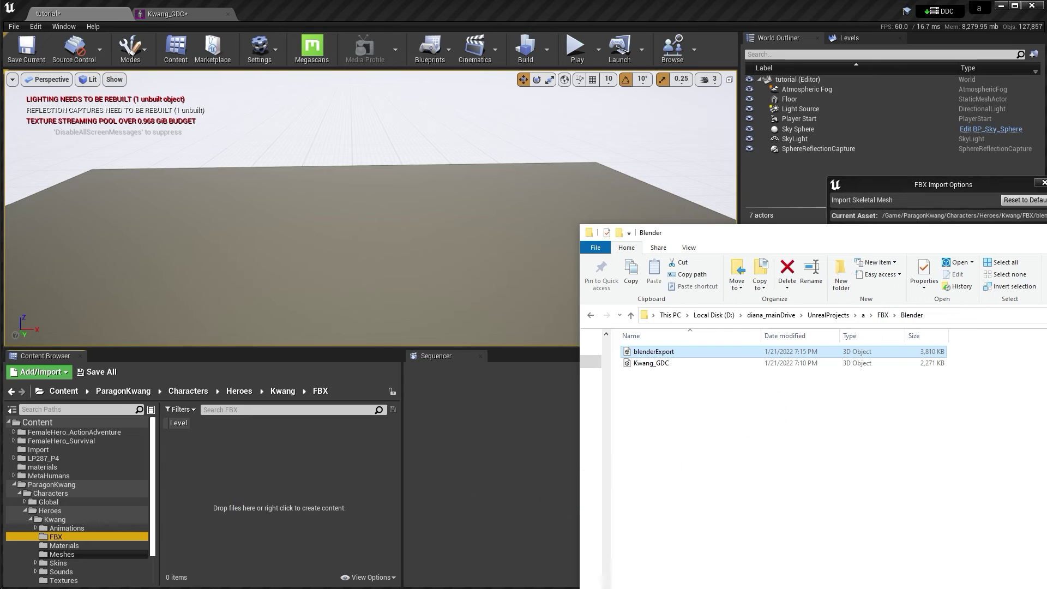
{"action": "left_click_drag", "start_coordinate": [963, 191], "coordinate": [584, 156]}
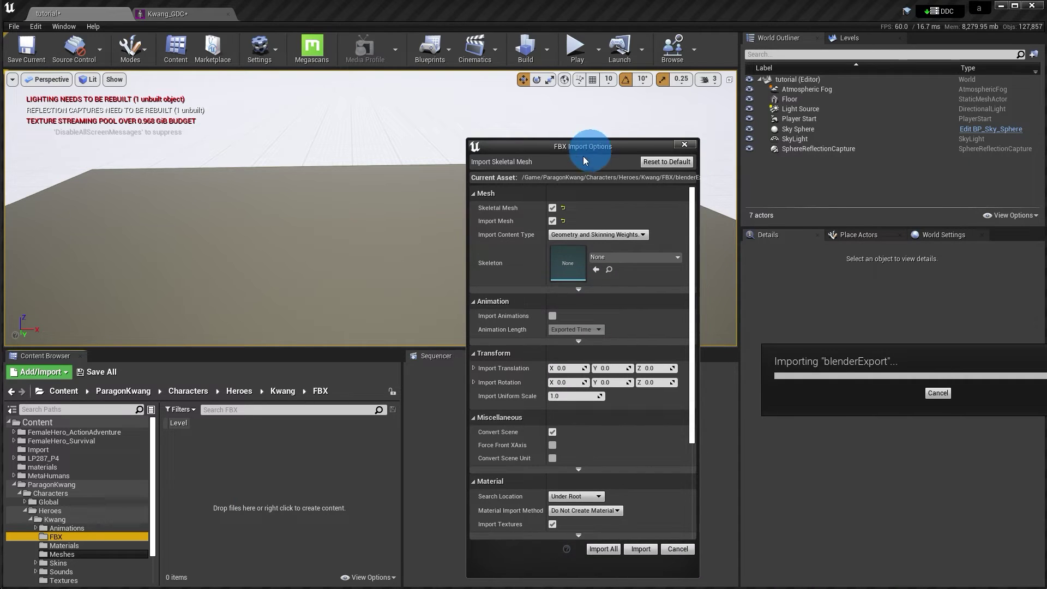
Import blenderExport as a skeletal mesh using Kwang_Skeleton, and dismiss the message log
{"action": "left_click", "coordinate": [552, 209]}
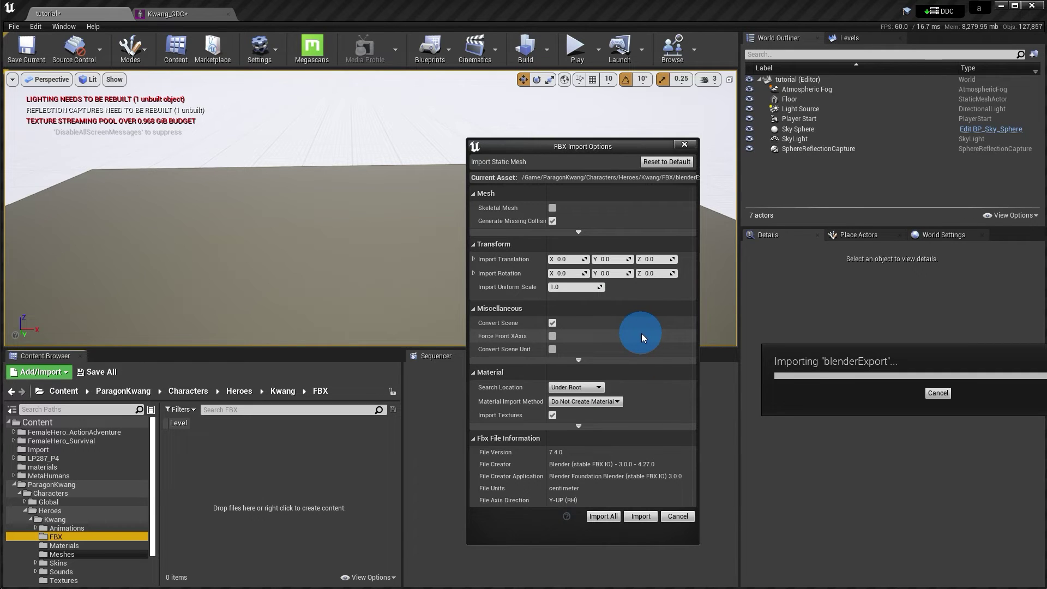
{"action": "left_click", "coordinate": [552, 208]}
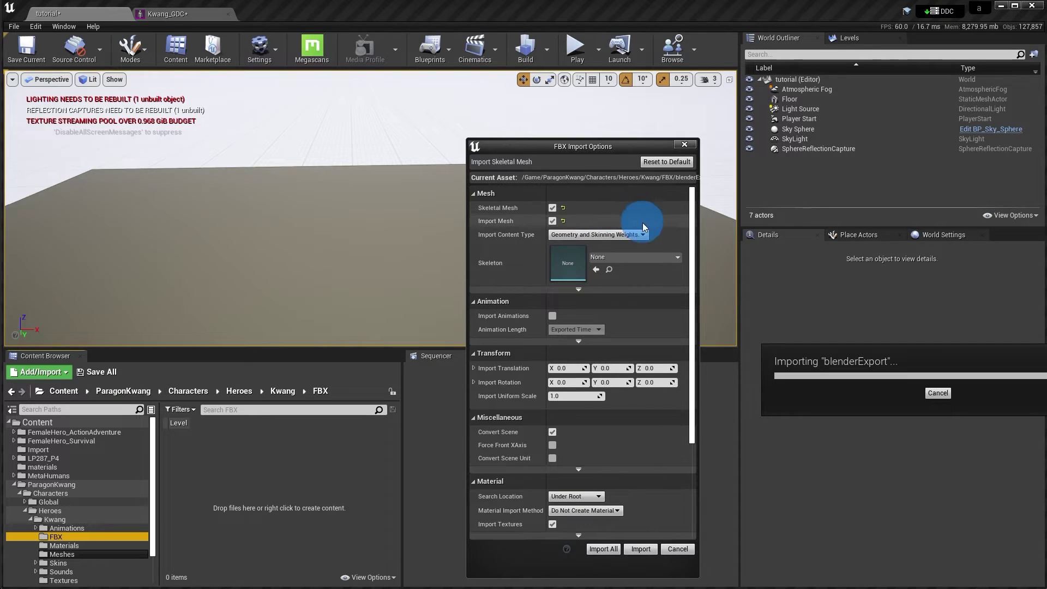
{"action": "left_click", "coordinate": [627, 264]}
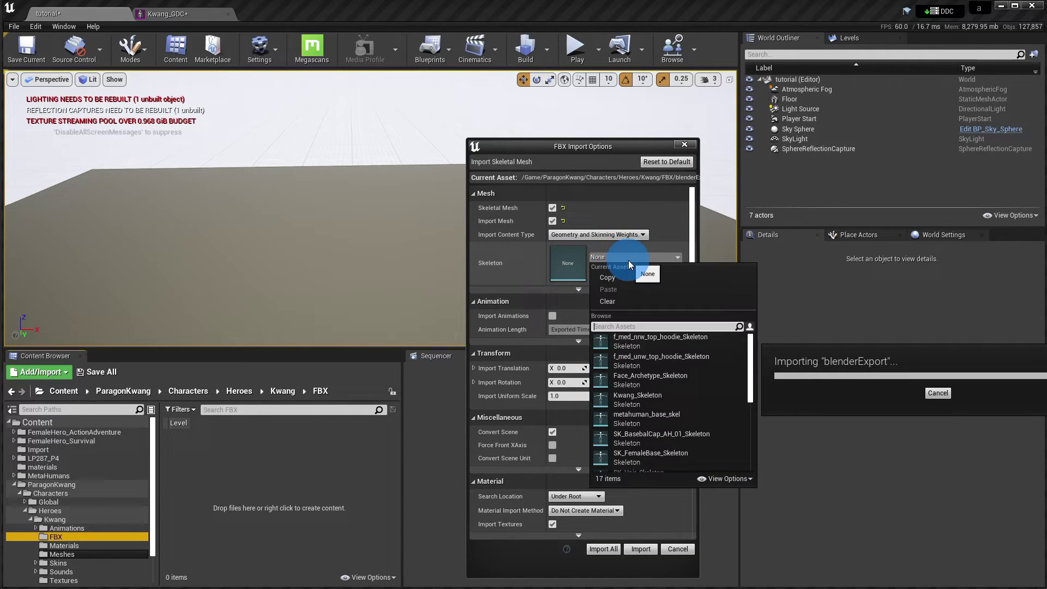
{"action": "left_click", "coordinate": [671, 401]}
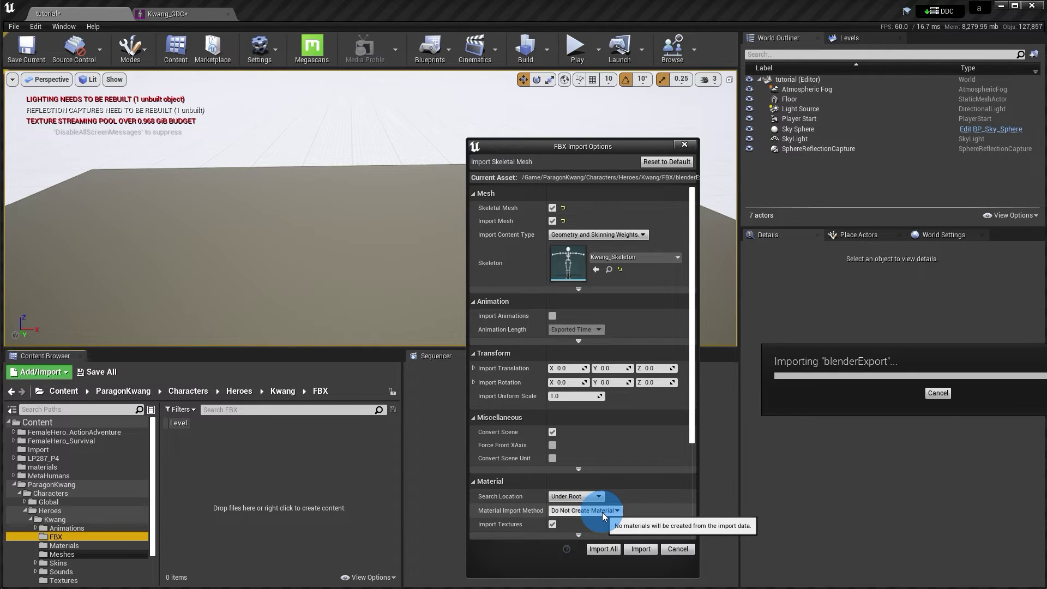
{"action": "left_click", "coordinate": [647, 547]}
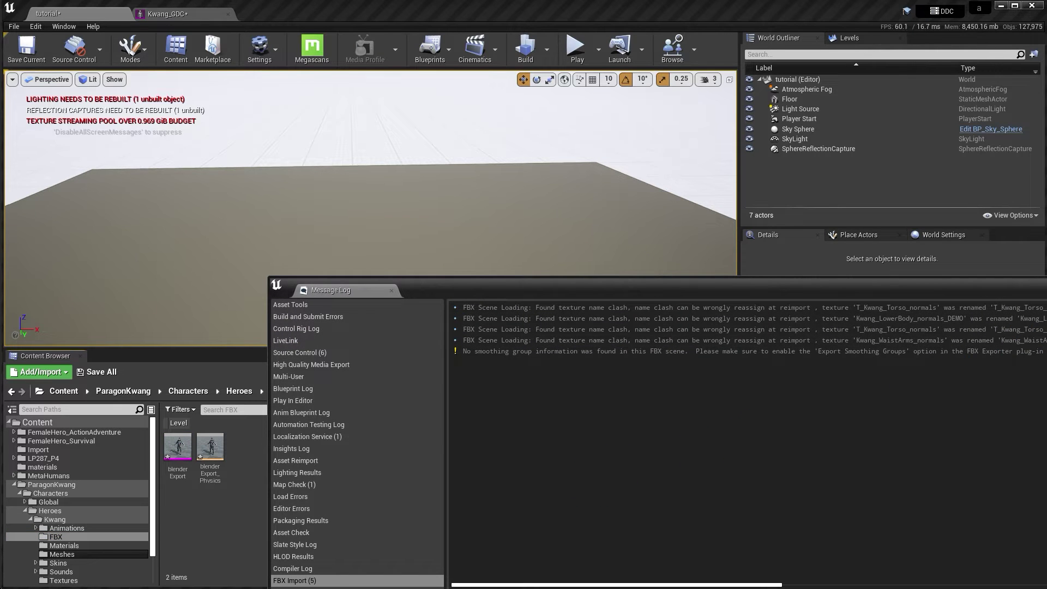
{"action": "left_click", "coordinate": [467, 450]}
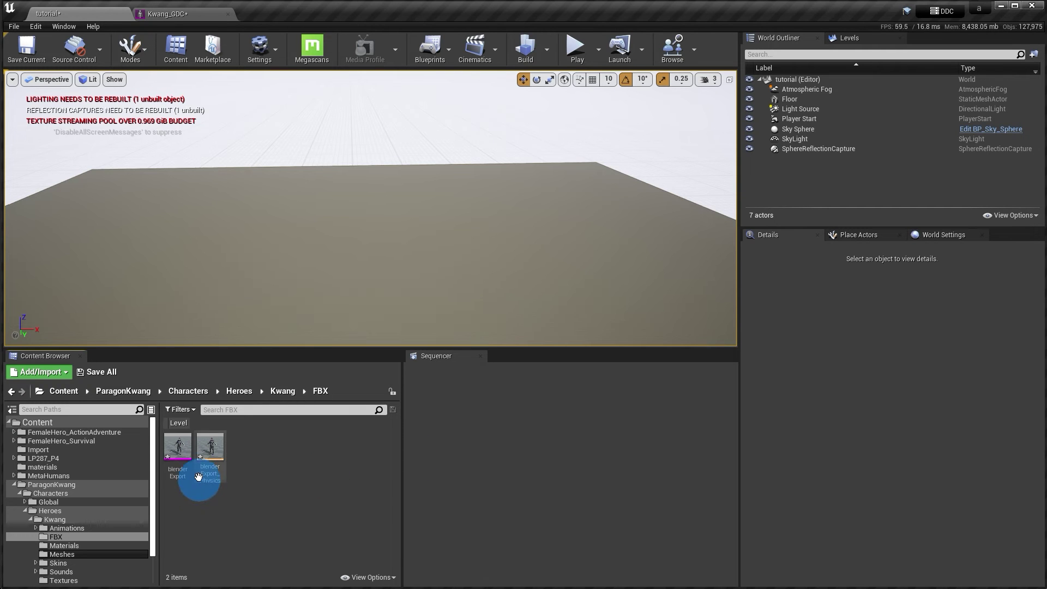
Open the imported blenderExport mesh and assign the M_Kwang_Torso_ material to its empty Element 13 slot
{"action": "double_click", "coordinate": [180, 449]}
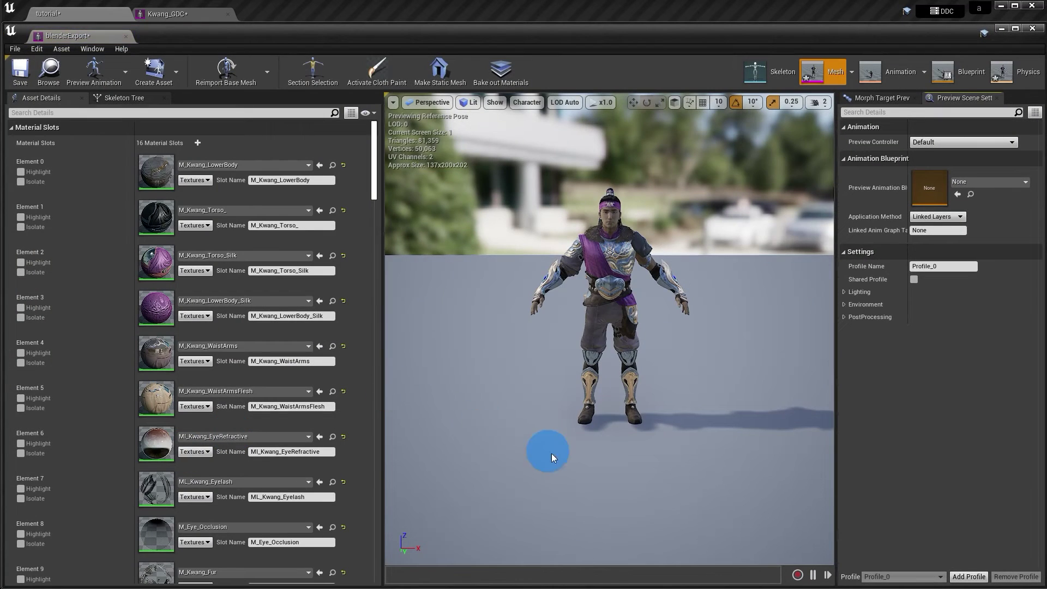
{"action": "middle_click_drag", "start_coordinate": [663, 211], "coordinate": [677, 209]}
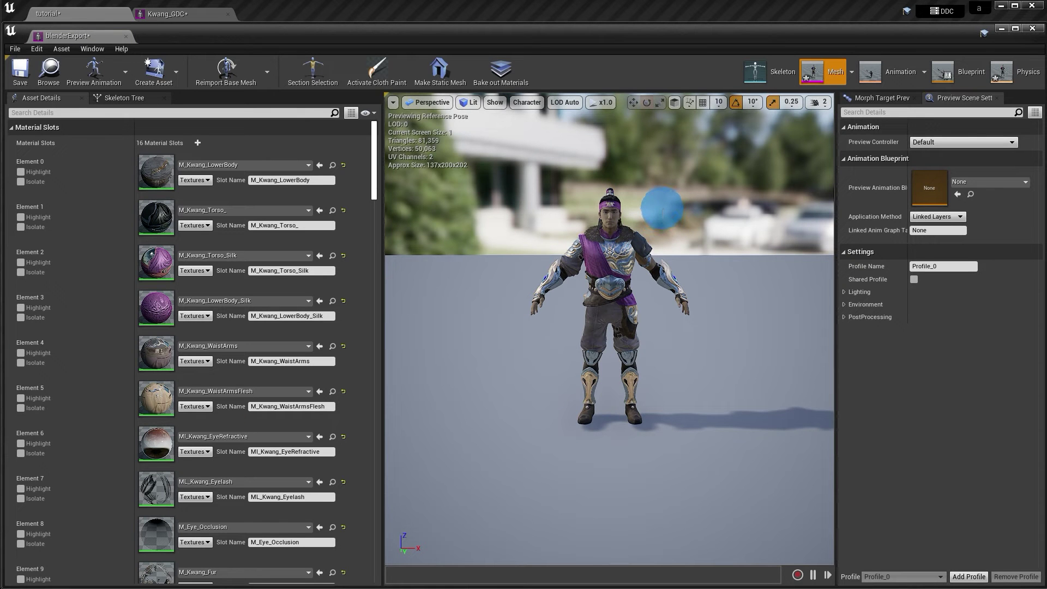
{"action": "left_click_drag", "start_coordinate": [676, 208], "coordinate": [746, 21]}
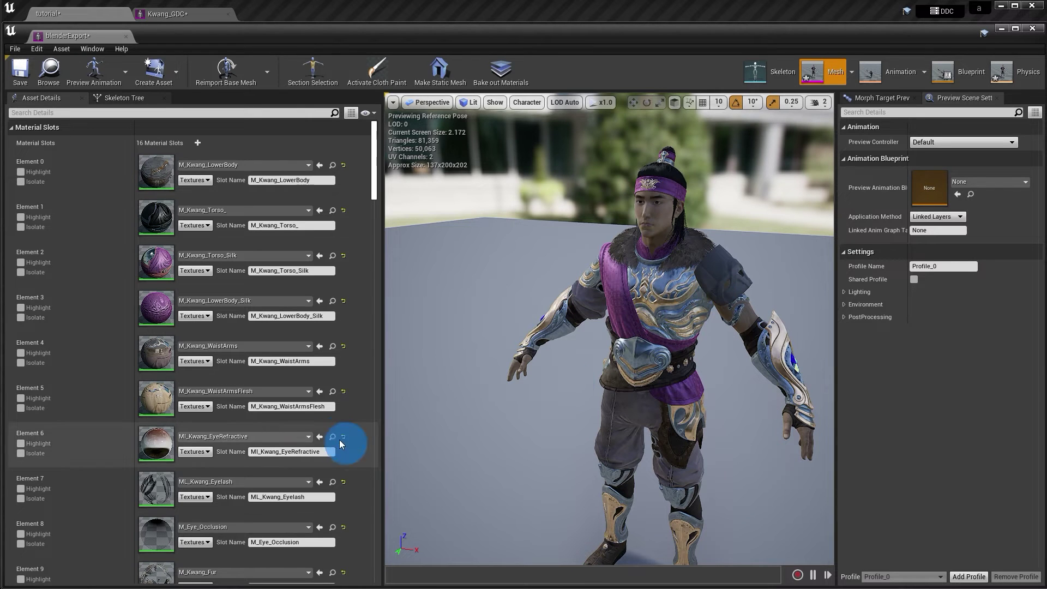
{"action": "scroll", "coordinate": [334, 432], "scroll_direction": "down", "scroll_amount": 3}
{"action": "scroll", "coordinate": [374, 201], "scroll_direction": "down", "scroll_amount": 20}
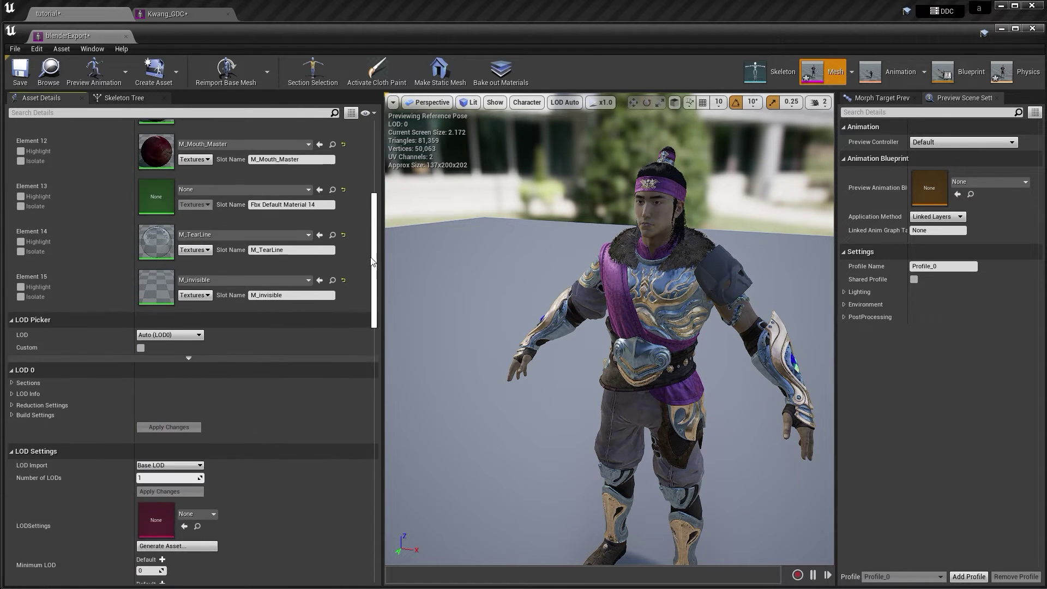
{"action": "scroll", "coordinate": [162, 351], "scroll_direction": "up", "scroll_amount": 7}
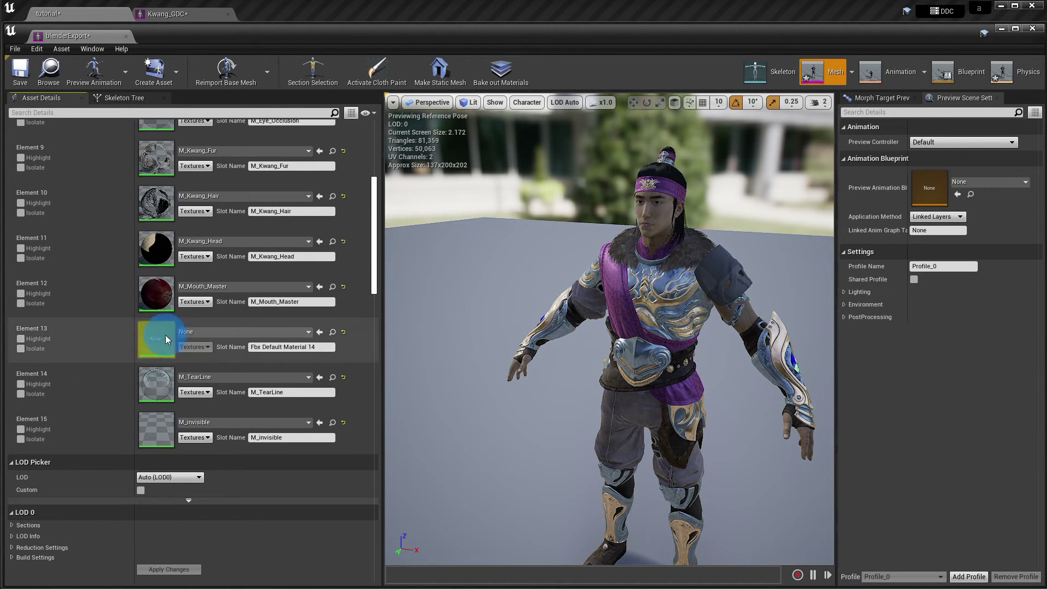
{"action": "left_click_drag", "start_coordinate": [167, 334], "coordinate": [217, 336]}
{"action": "left_click", "coordinate": [217, 332]}
{"action": "left_click", "coordinate": [212, 438]}
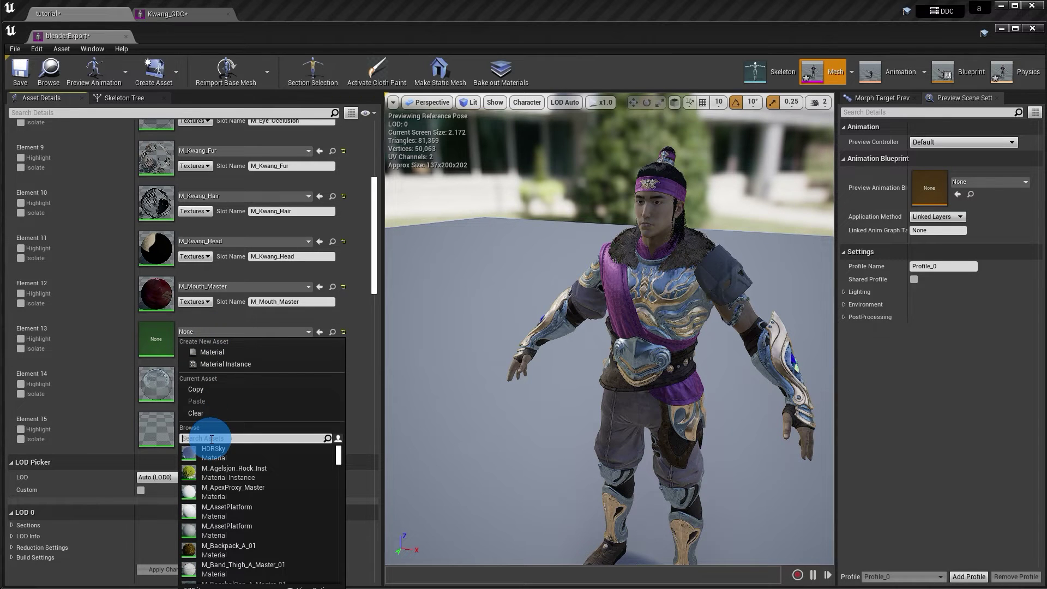
{"action": "type", "text": "torso"}
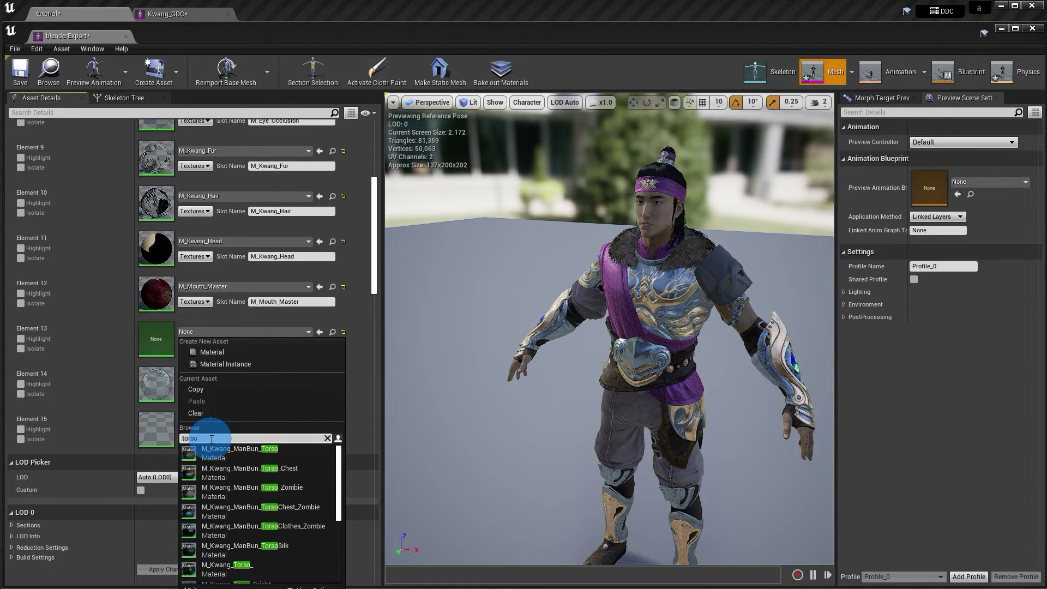
{"action": "left_click", "coordinate": [216, 570]}
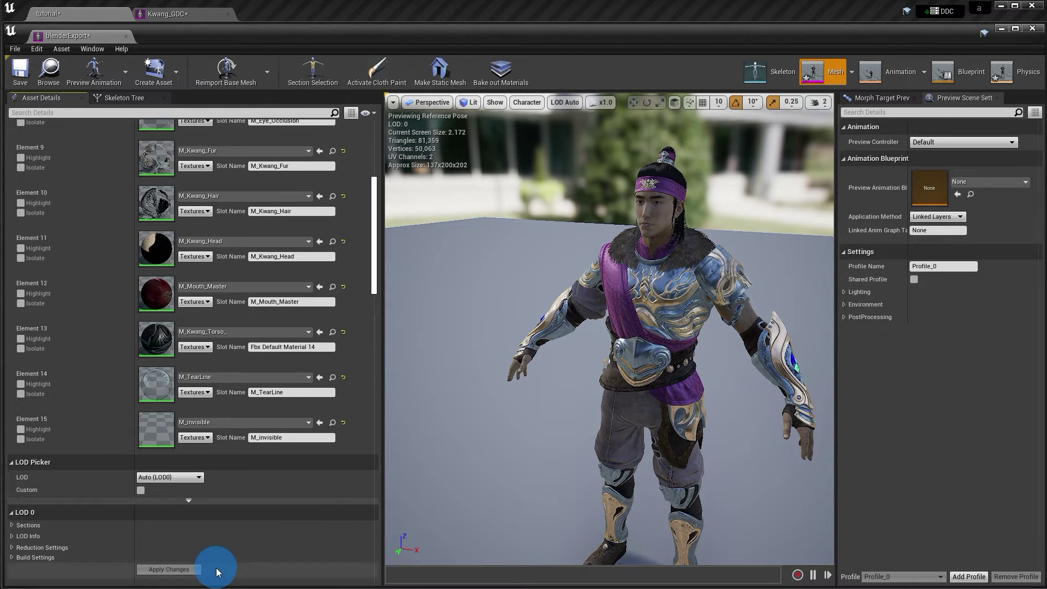
Check the re-textured character from the front and side, and save the blenderExport mesh asset
{"action": "mouse_move", "coordinate": [701, 375]}
{"action": "left_mouse_down"}
{"action": "mouse_move", "coordinate": [675, 374]}
{"action": "mouse_move", "coordinate": [730, 366]}
{"action": "mouse_move", "coordinate": [737, 375]}
{"action": "mouse_move", "coordinate": [666, 292]}
{"action": "mouse_move", "coordinate": [671, 234]}
{"action": "mouse_move", "coordinate": [665, 256]}
{"action": "mouse_move", "coordinate": [701, 229]}
{"action": "mouse_move", "coordinate": [722, 271]}
{"action": "mouse_move", "coordinate": [723, 437]}
{"action": "mouse_move", "coordinate": [775, 419]}
{"action": "mouse_move", "coordinate": [767, 411]}
{"action": "mouse_move", "coordinate": [696, 439]}
{"action": "left_mouse_up"}
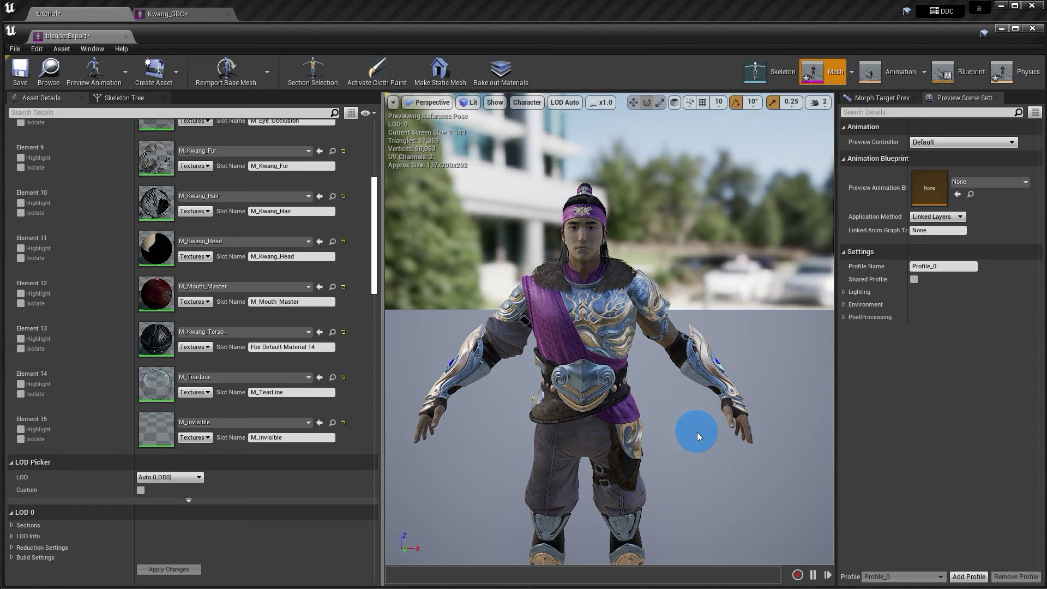
{"action": "mouse_move", "coordinate": [682, 441]}
{"action": "left_mouse_down"}
{"action": "mouse_move", "coordinate": [682, 456]}
{"action": "mouse_move", "coordinate": [598, 470]}
{"action": "mouse_move", "coordinate": [634, 474]}
{"action": "left_mouse_up"}
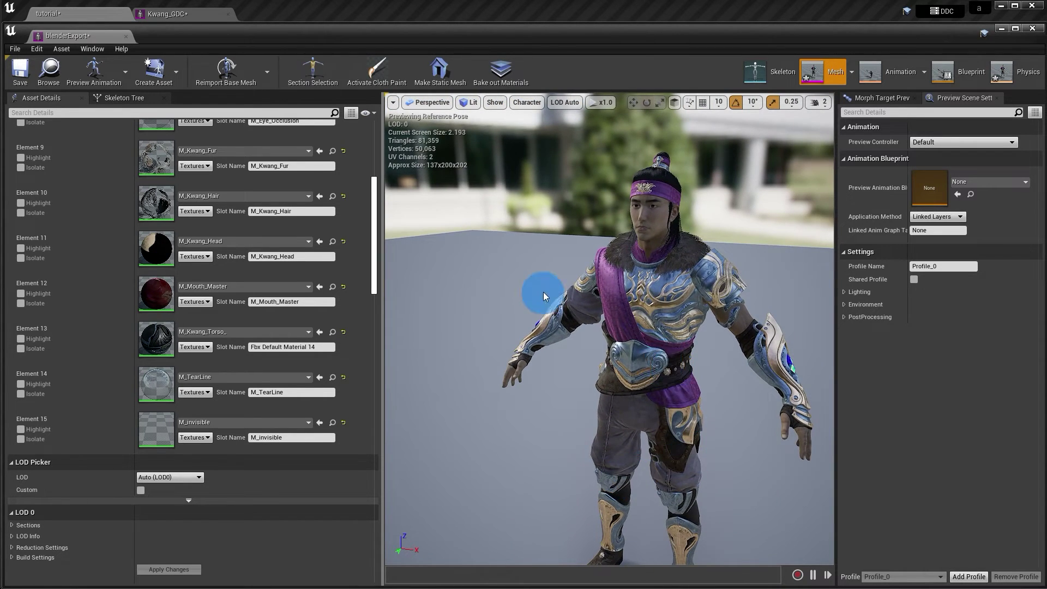
{"action": "left_click", "coordinate": [72, 128]}
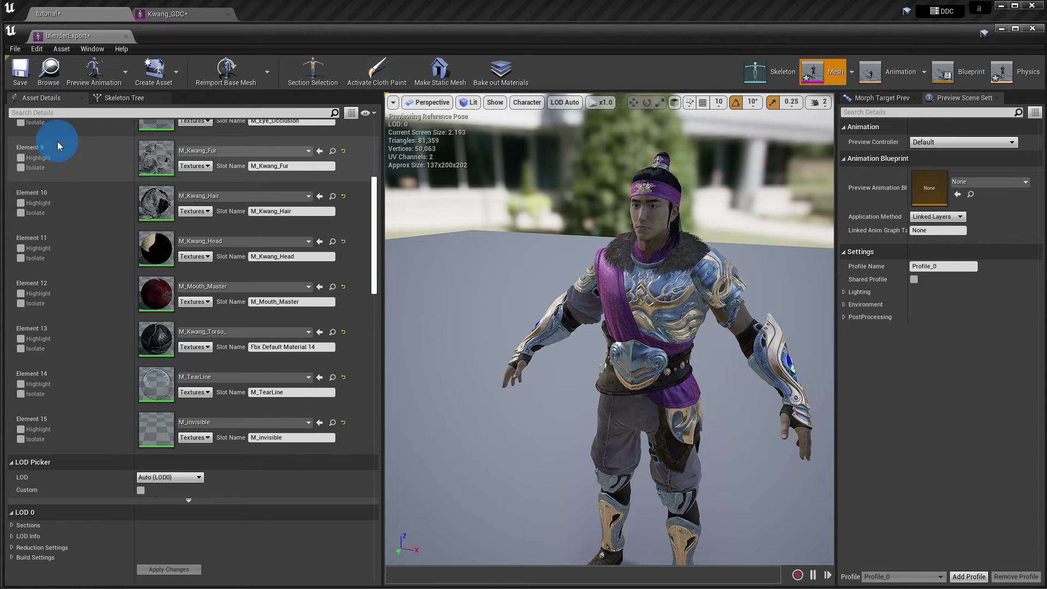
{"action": "left_click", "coordinate": [21, 71]}
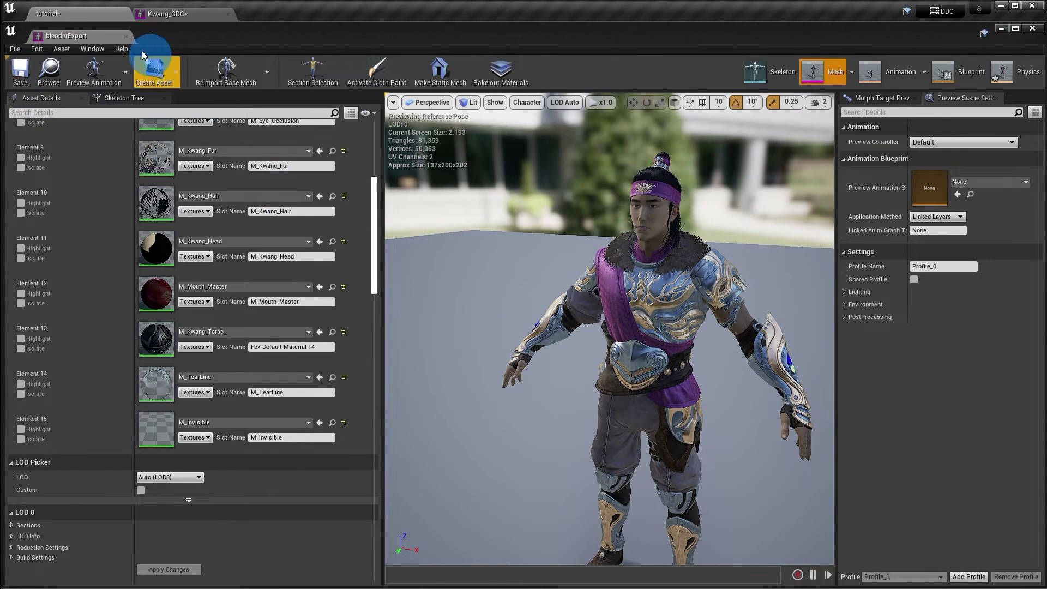
Return to the tutorial level and create a Level Sequence in the FBX folder, keeping the default name
{"action": "left_click", "coordinate": [107, 17]}
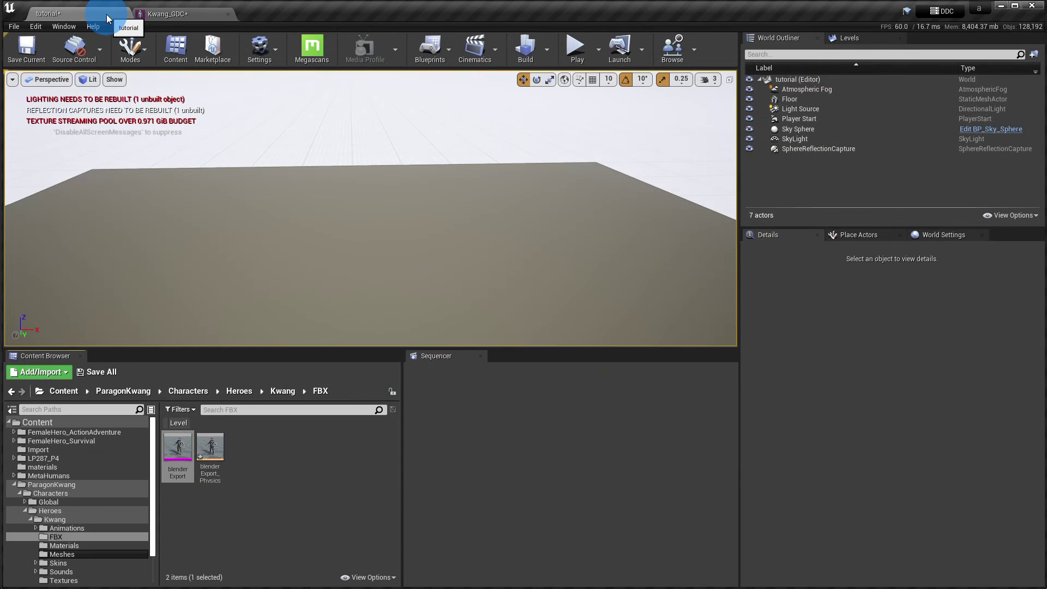
{"action": "left_click", "coordinate": [279, 522]}
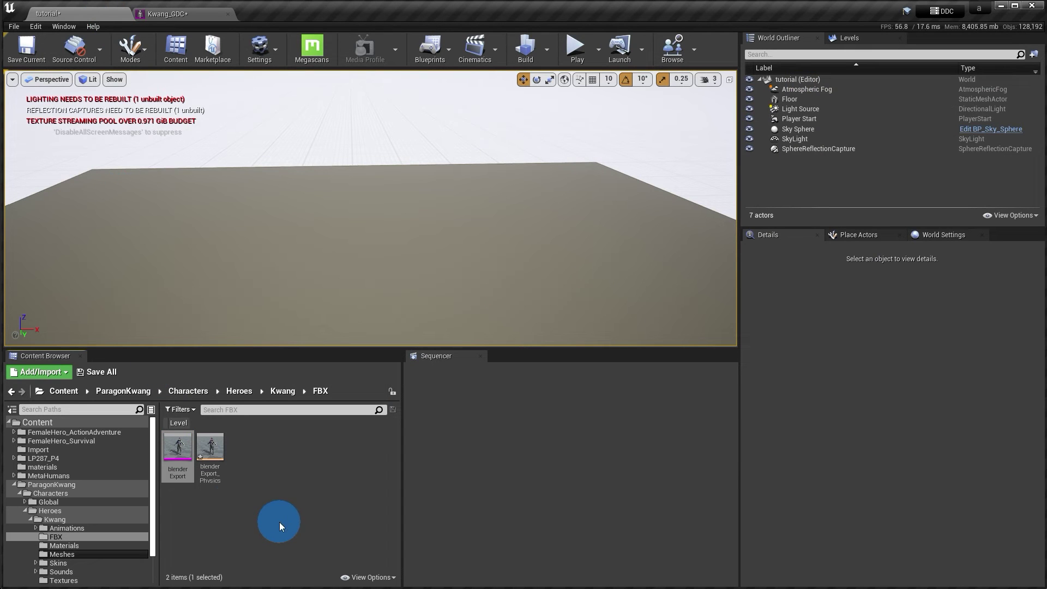
{"action": "right_click", "coordinate": [264, 468]}
{"action": "mouse_move", "coordinate": [282, 401]}
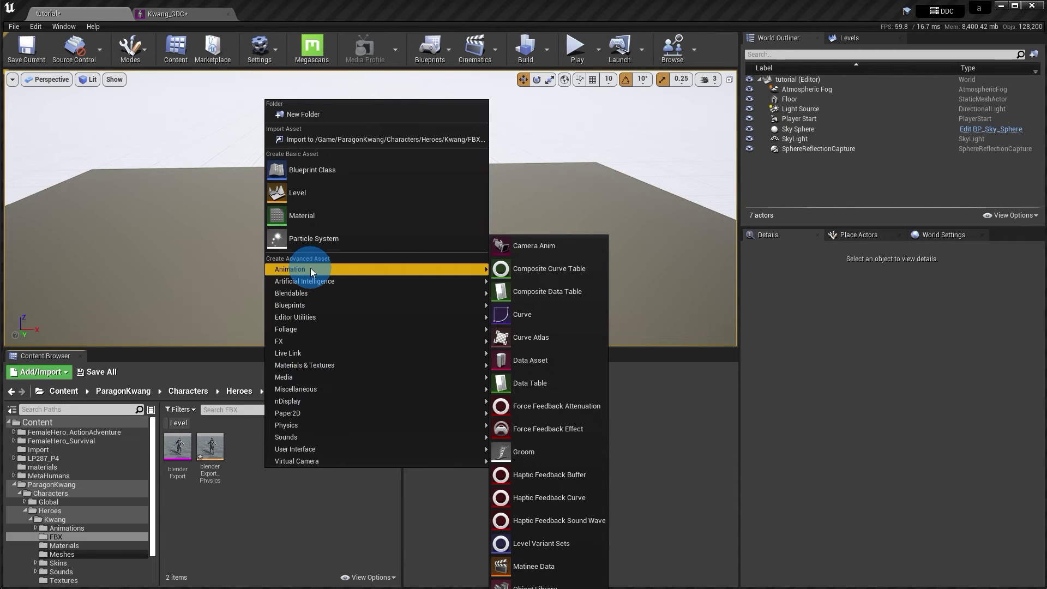
{"action": "mouse_move", "coordinate": [309, 267]}
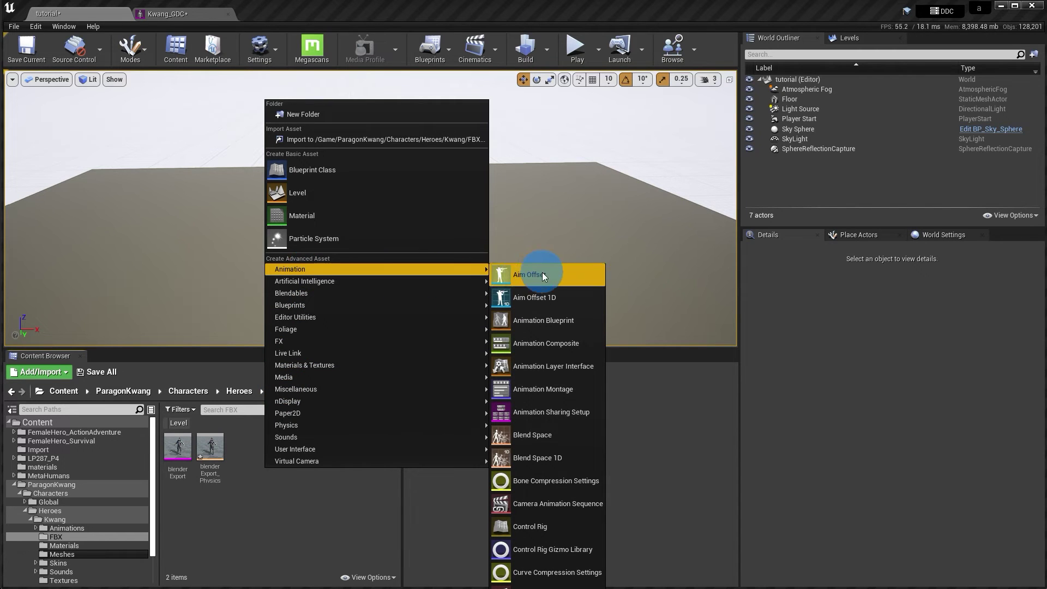
{"action": "left_click", "coordinate": [540, 578]}
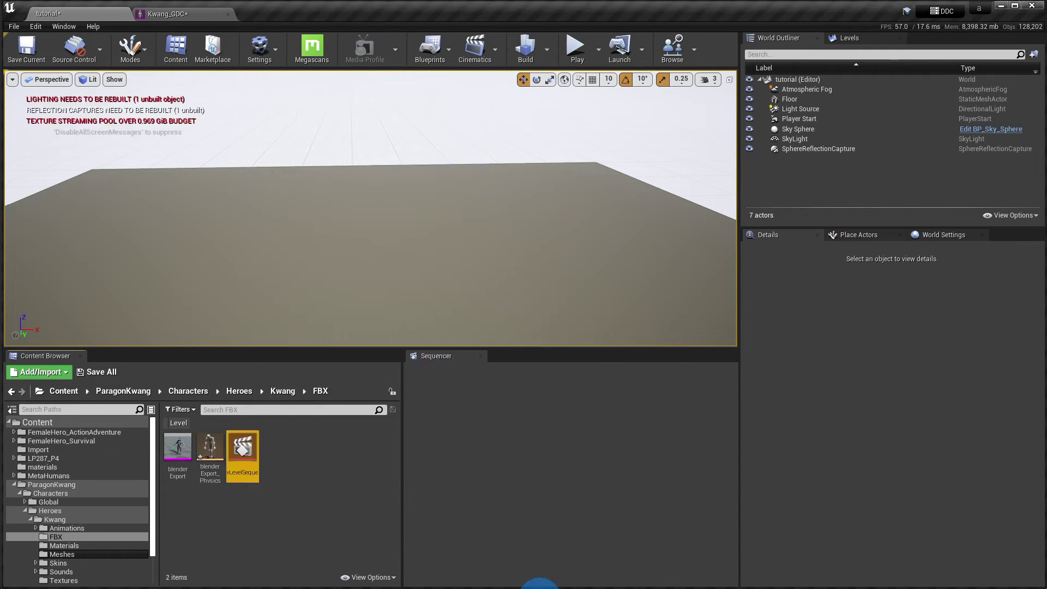
{"action": "left_click", "coordinate": [300, 497]}
Place the blenderExport mesh on the level's floor and add its actor to the opened NewLevelSequence
{"action": "left_click", "coordinate": [169, 455]}
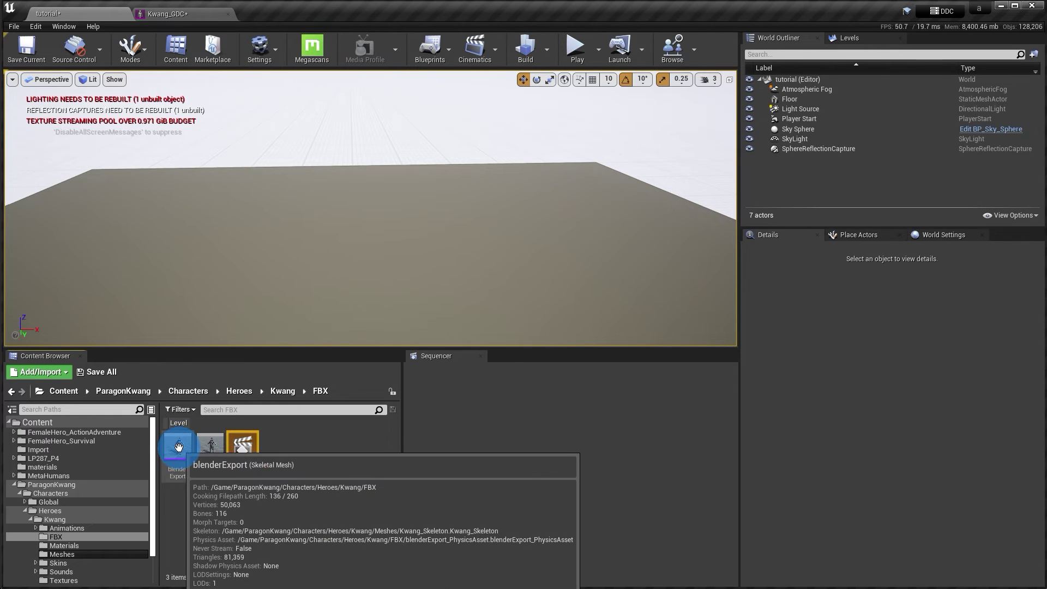
{"action": "left_click_drag", "start_coordinate": [178, 447], "coordinate": [346, 300]}
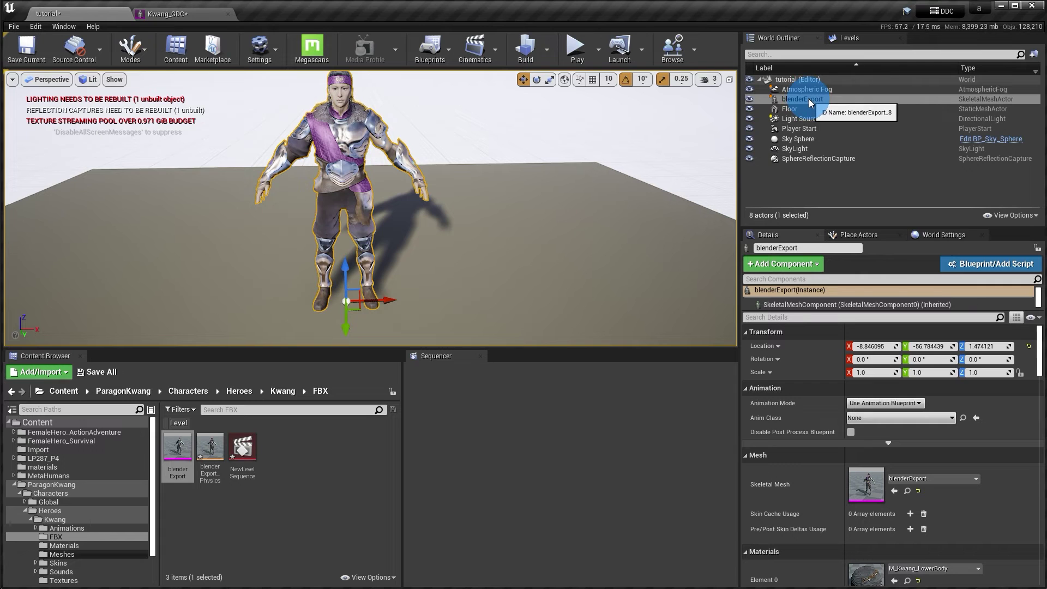
{"action": "double_click", "coordinate": [243, 450]}
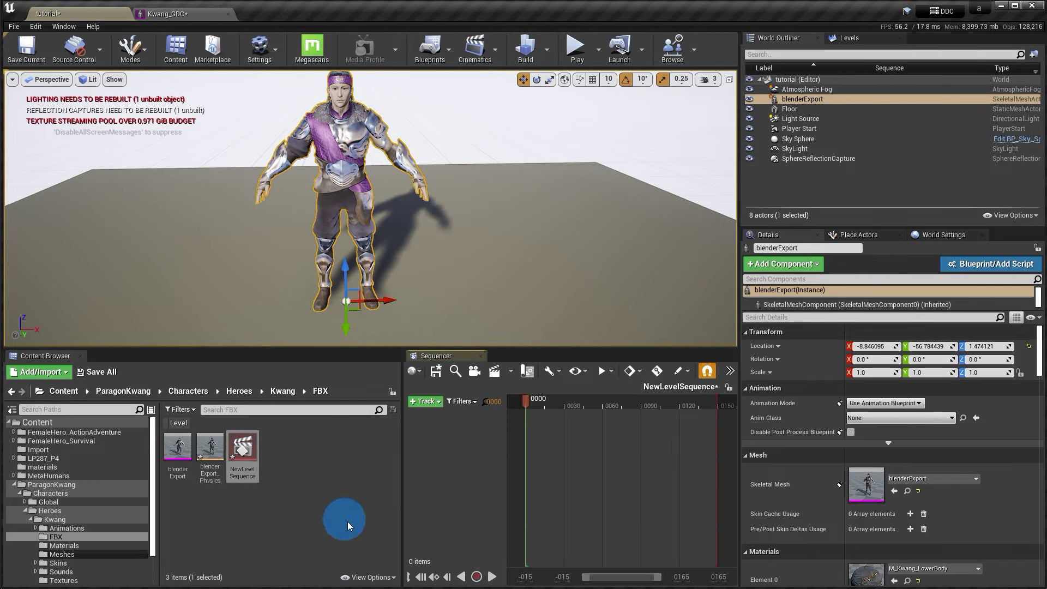
{"action": "left_click", "coordinate": [830, 97]}
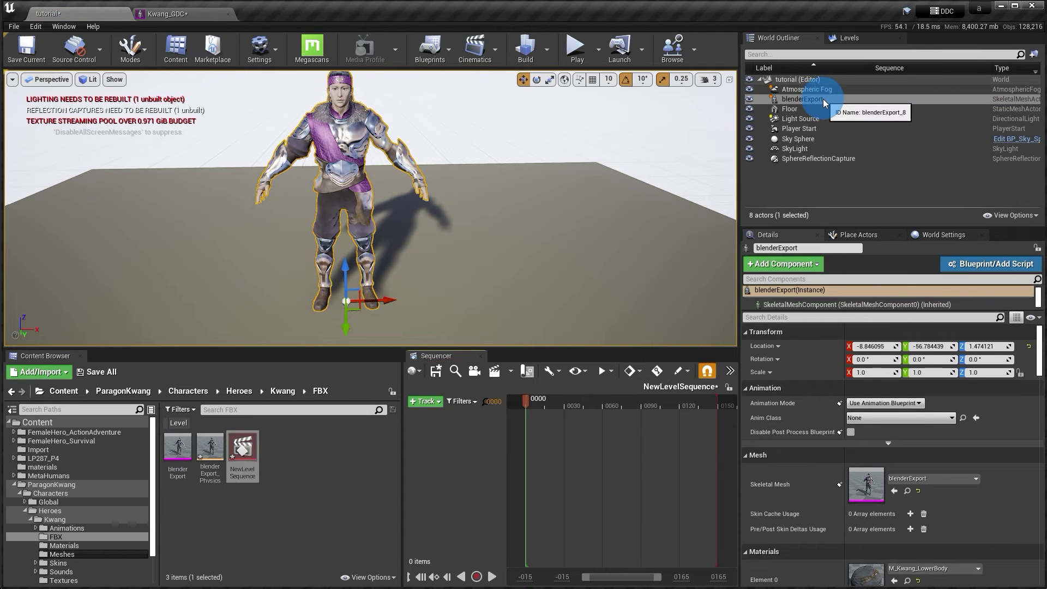
{"action": "left_click_drag", "start_coordinate": [819, 97], "coordinate": [445, 470]}
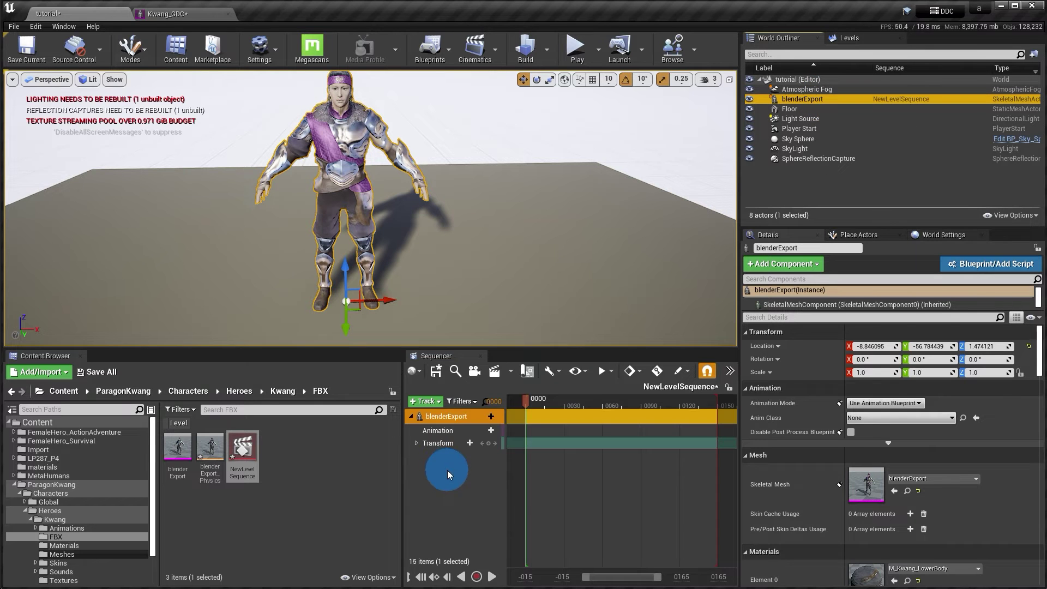
Add the Ability_Q_Catch animation to the blenderExport track and scrub the sequence to about frame 13 to preview it
{"action": "left_click", "coordinate": [491, 432]}
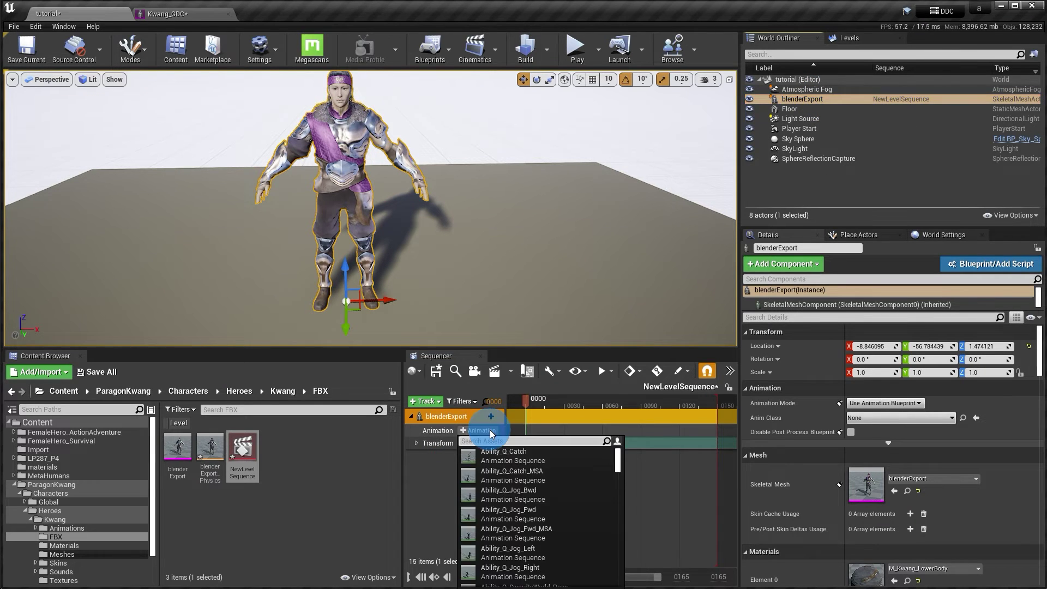
{"action": "left_click", "coordinate": [519, 451]}
{"action": "left_click_drag", "start_coordinate": [527, 400], "coordinate": [544, 400]}
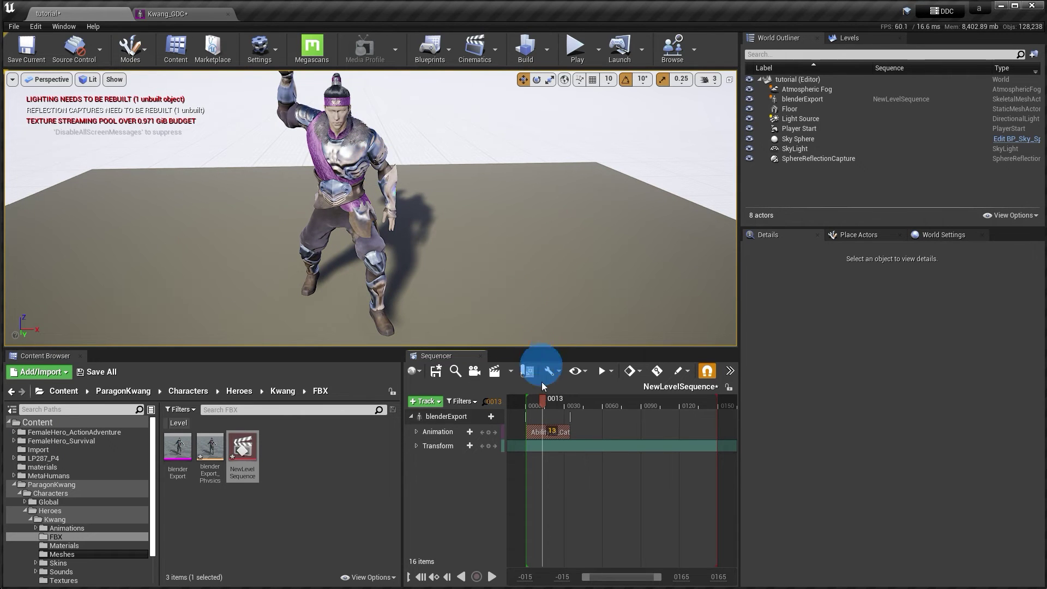
{"action": "left_click_drag", "start_coordinate": [547, 398], "coordinate": [545, 398]}
{"action": "scroll", "coordinate": [474, 204], "scroll_direction": "down", "scroll_amount": 2}
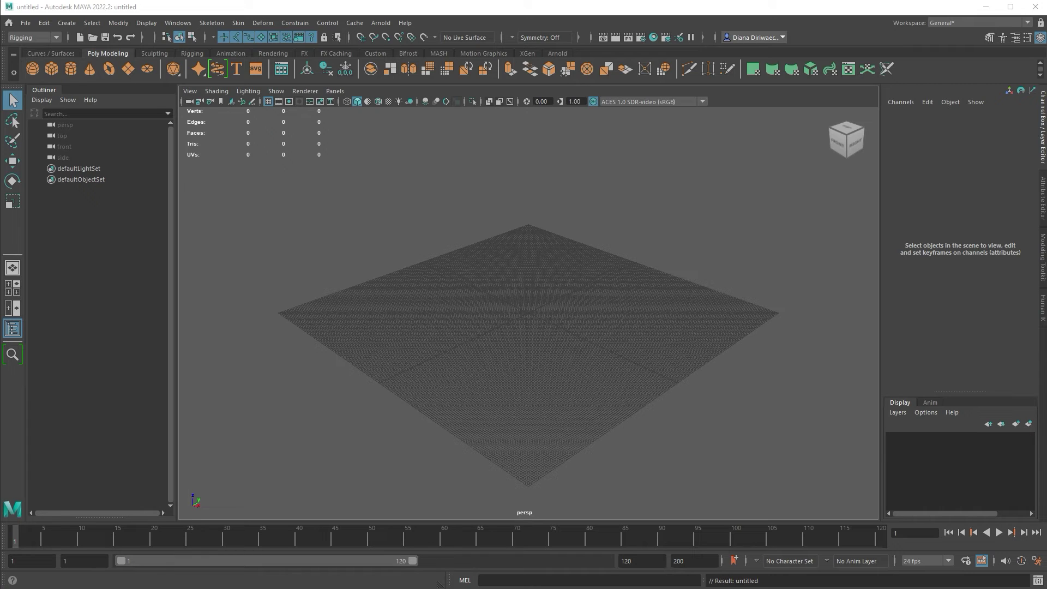
Switch to Maya and import Kwang_GDC_noLODs1.FBX into the empty scene with the file type set to FBX
{"action": "left_click", "coordinate": [770, 264]}
{"action": "left_click", "coordinate": [439, 243]}
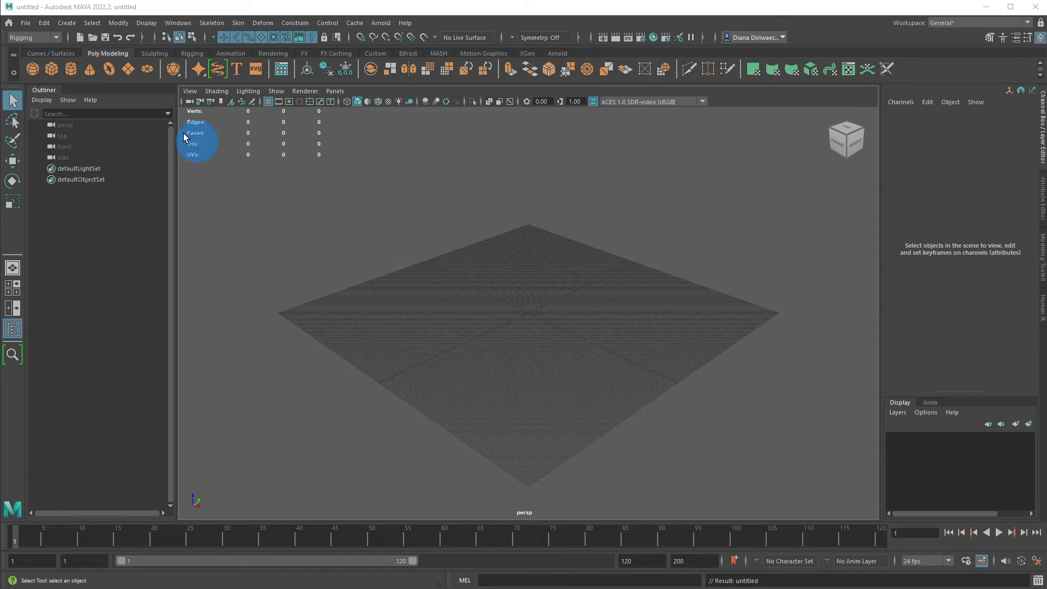
{"action": "left_click", "coordinate": [25, 23]}
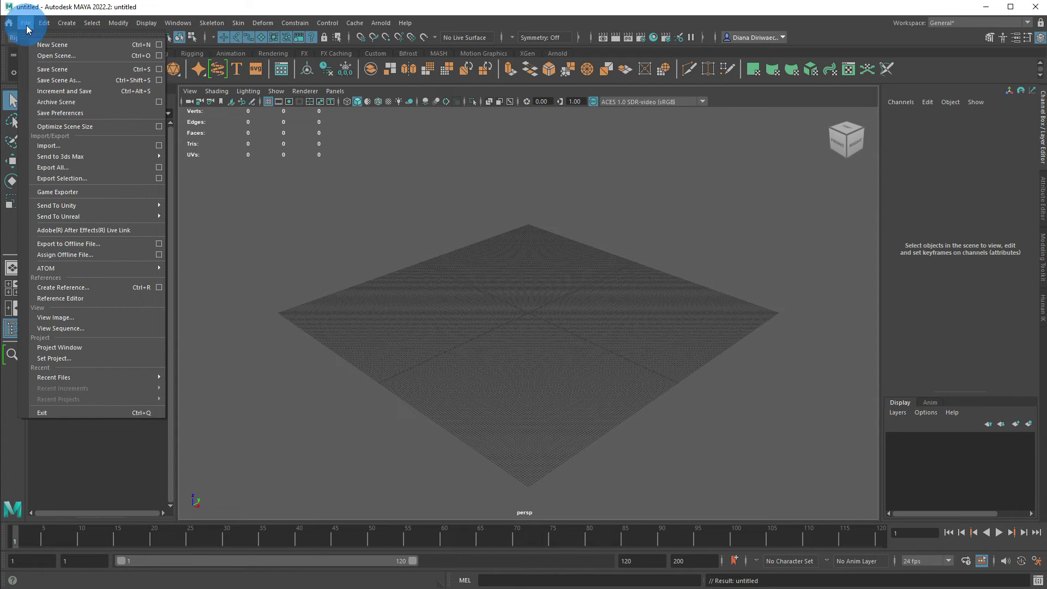
{"action": "left_click", "coordinate": [157, 146]}
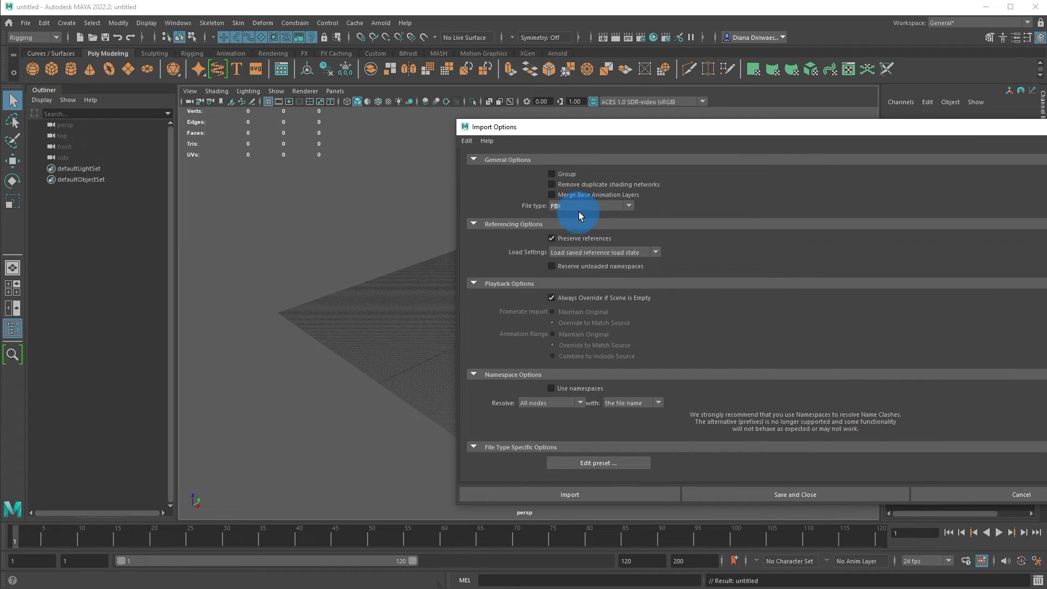
{"action": "left_click", "coordinate": [585, 493]}
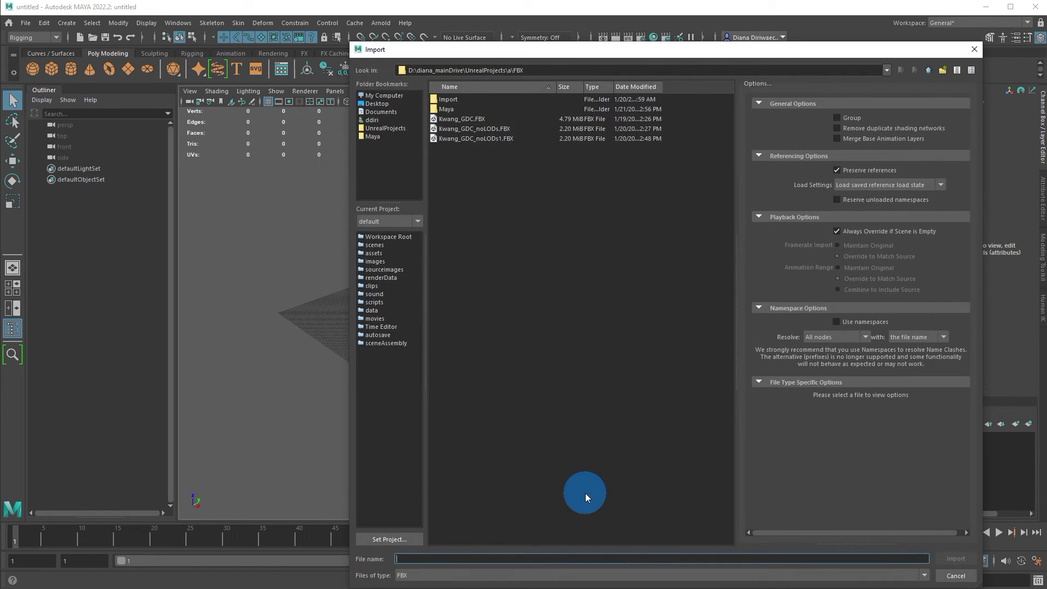
{"action": "left_click", "coordinate": [480, 138]}
{"action": "left_click", "coordinate": [961, 562]}
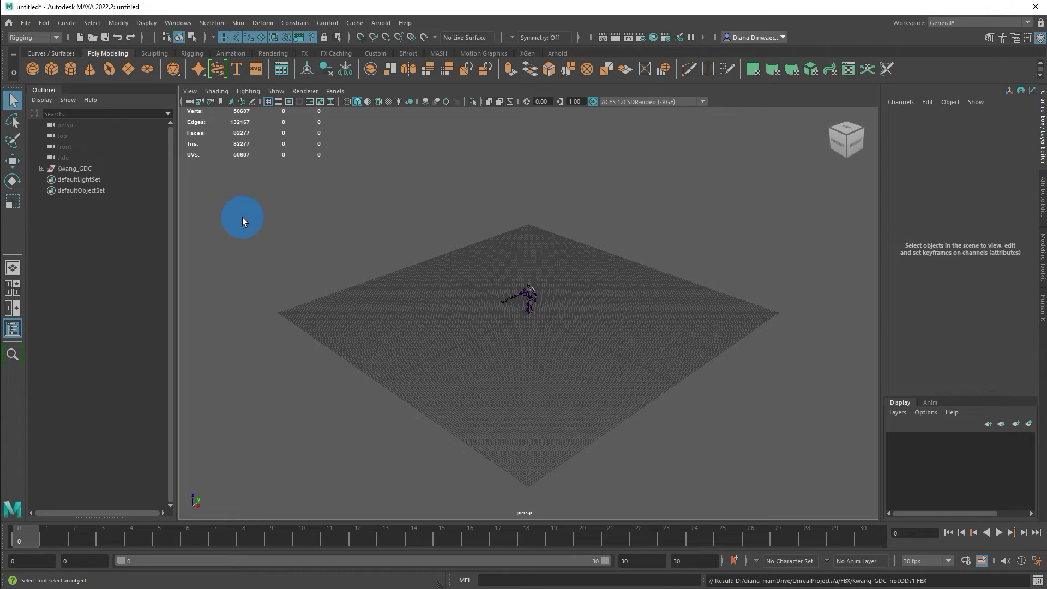
Unparent the root joint and the Kwang_GDC mesh from the Kwang_GDC group, and delete the emptied group
{"action": "left_click", "coordinate": [82, 169]}
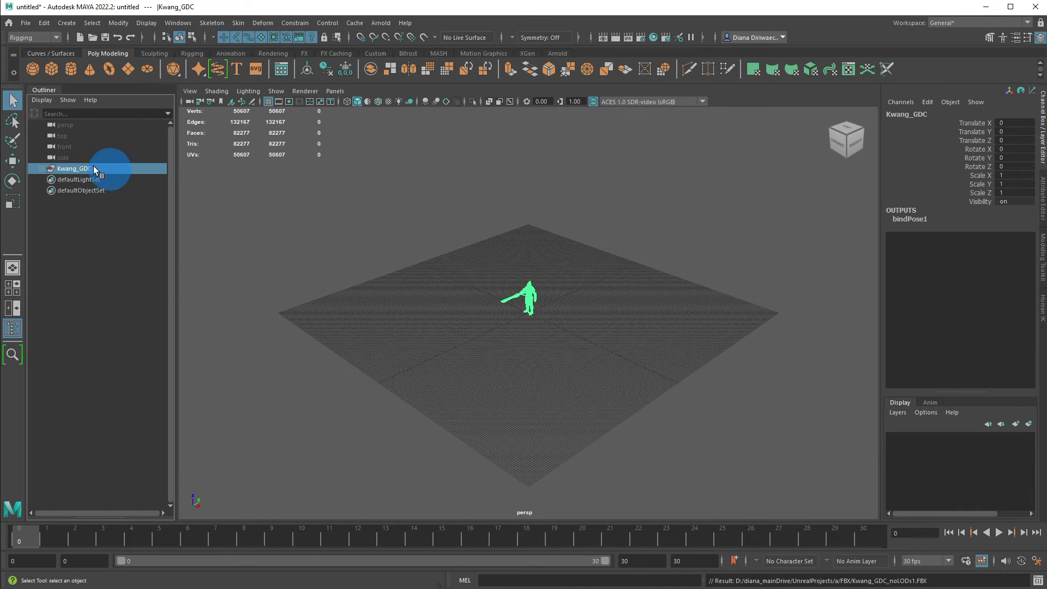
{"action": "left_click", "coordinate": [41, 169]}
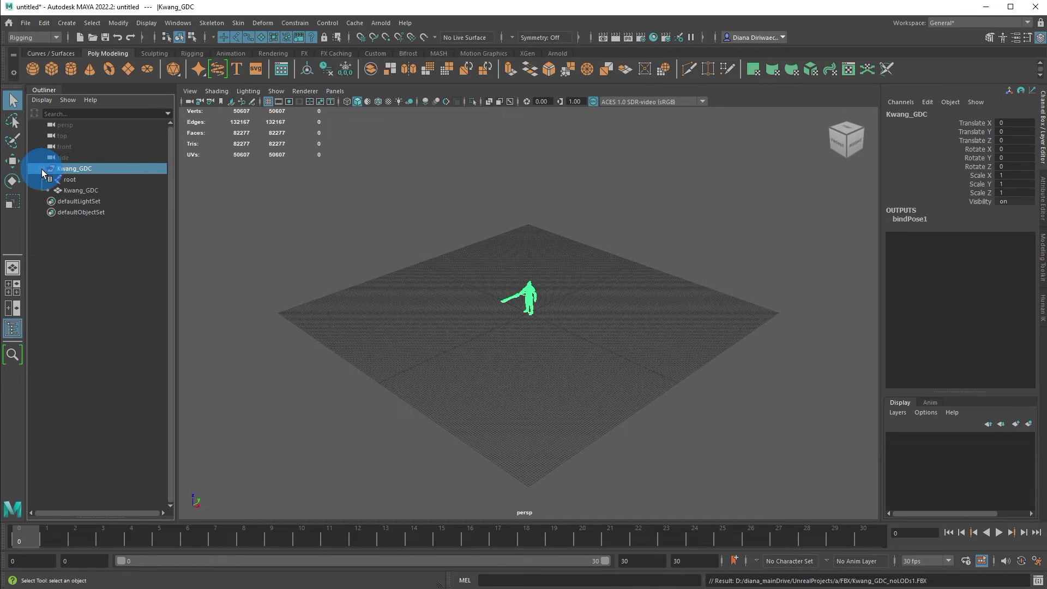
{"action": "left_click", "coordinate": [100, 182]}
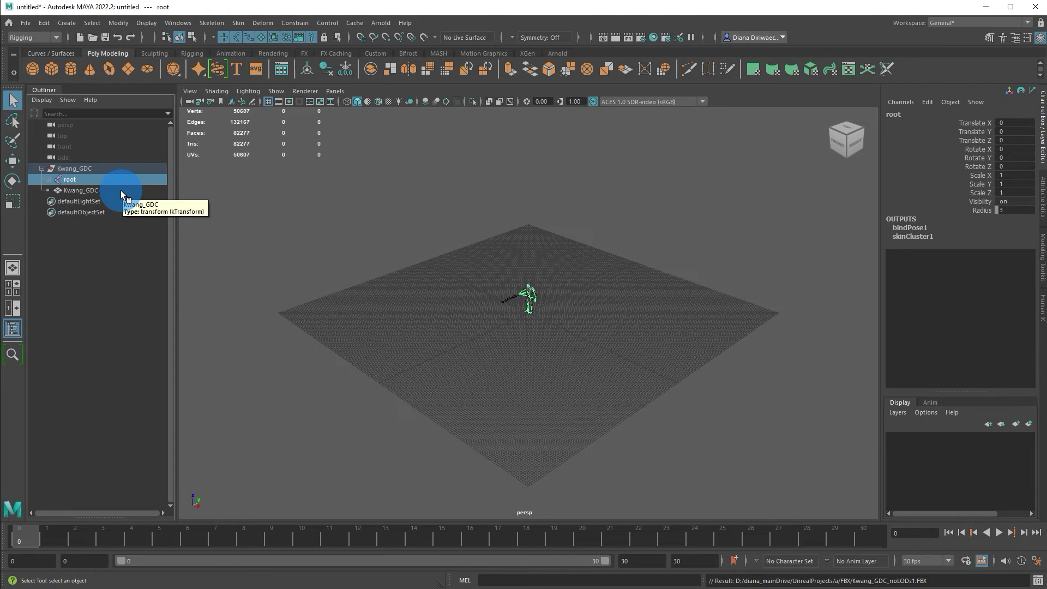
{"action": "left_click", "coordinate": [120, 191], "text": "shift"}
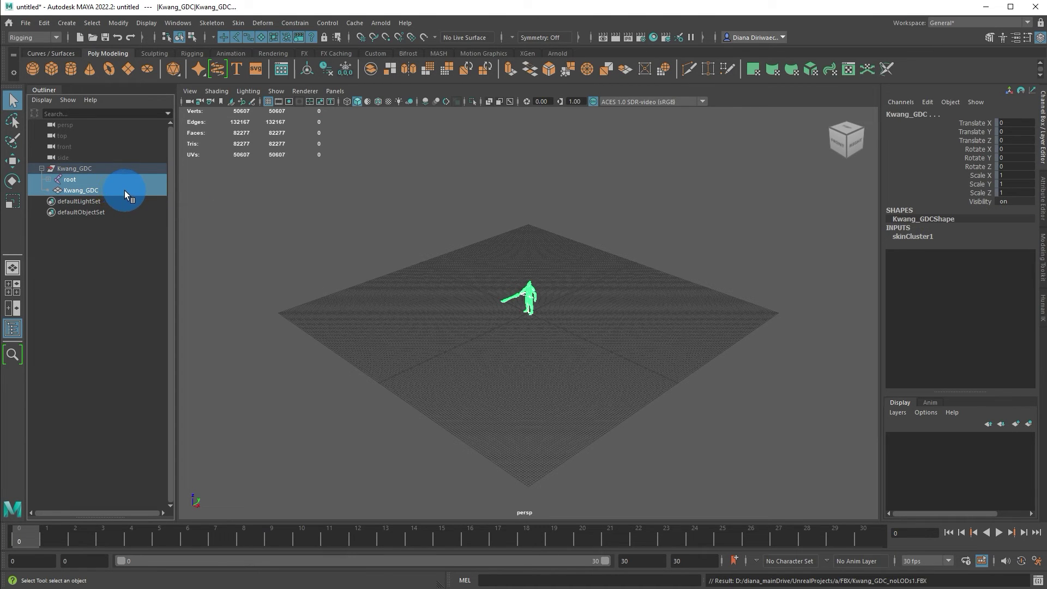
{"action": "key", "text": "shift+p"}
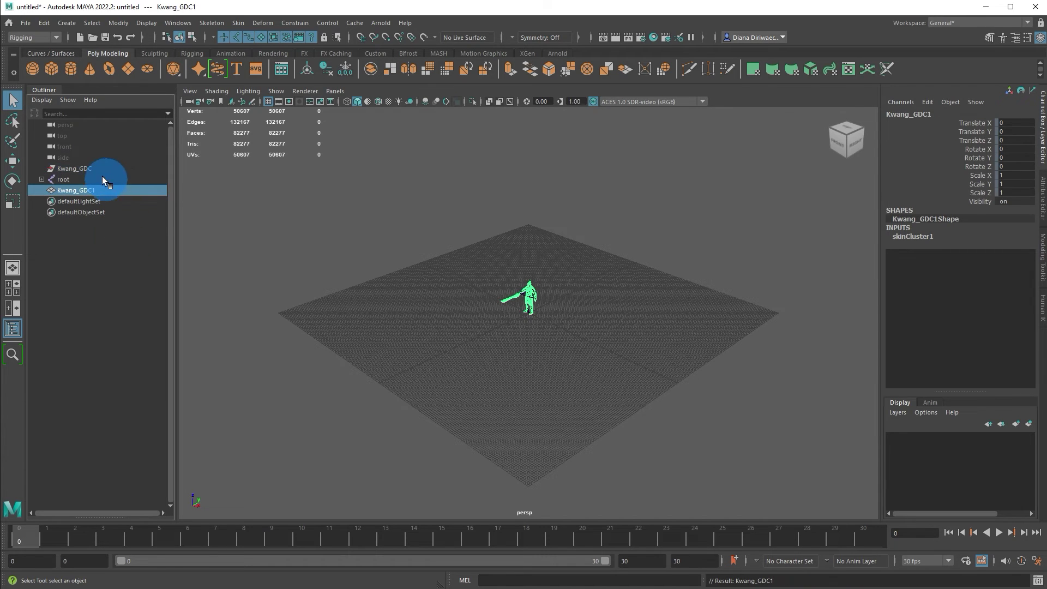
{"action": "left_click", "coordinate": [94, 169]}
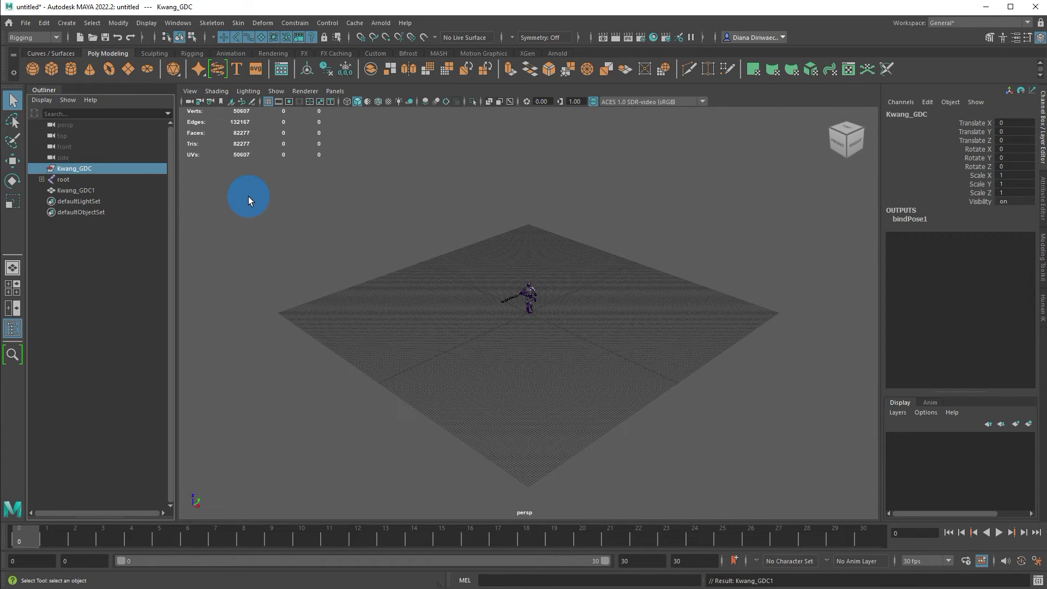
{"action": "key", "text": "Delete"}
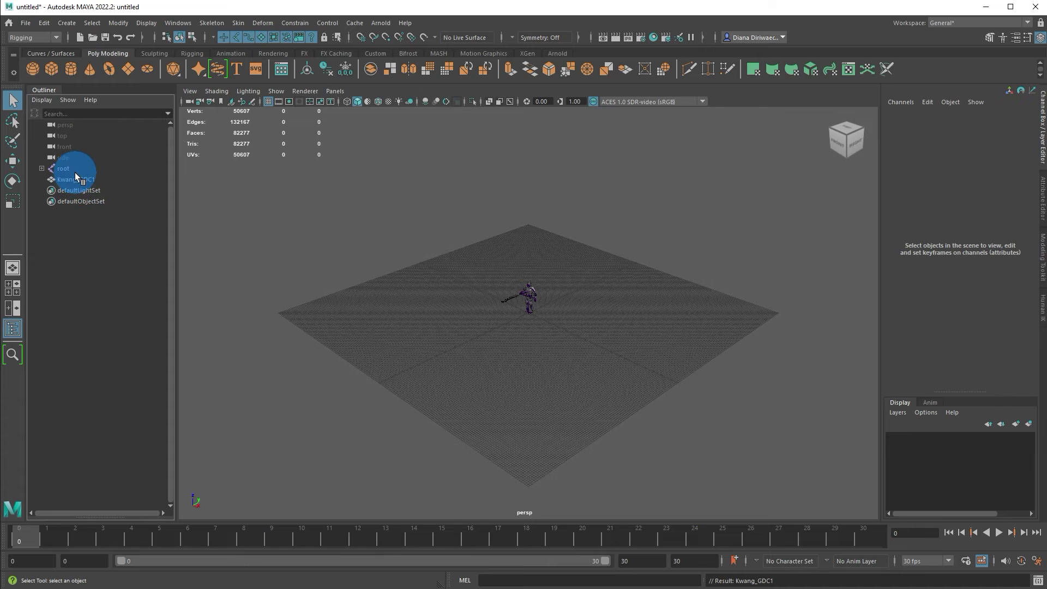
Switch the Kwang_GDC1 mesh to face selection and delete the first shell of the upper shoulder armor plate
{"action": "scroll", "coordinate": [510, 281], "scroll_direction": "up", "scroll_amount": 5}
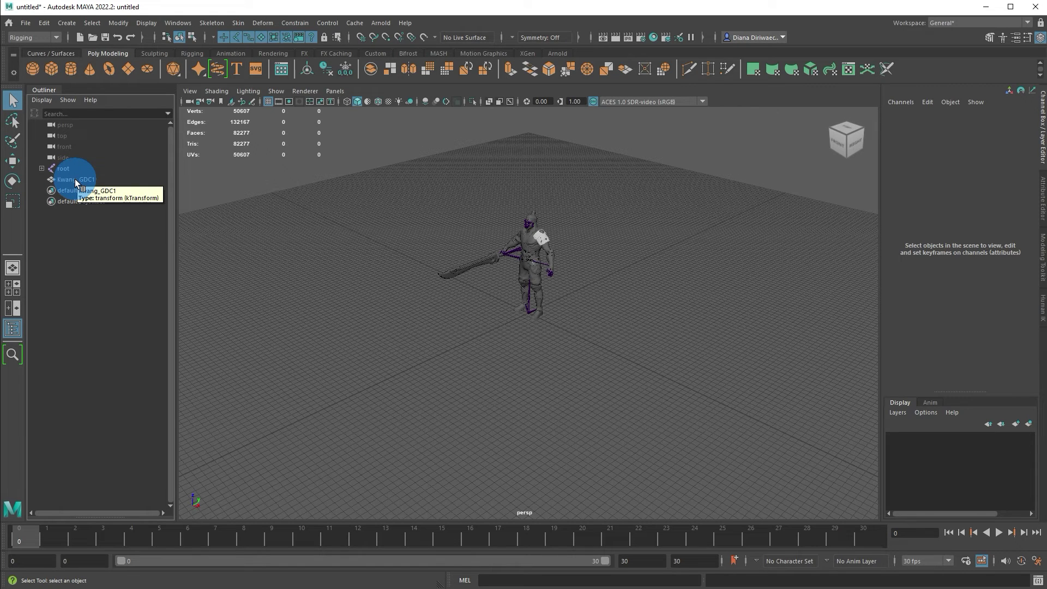
{"action": "left_click", "coordinate": [75, 180]}
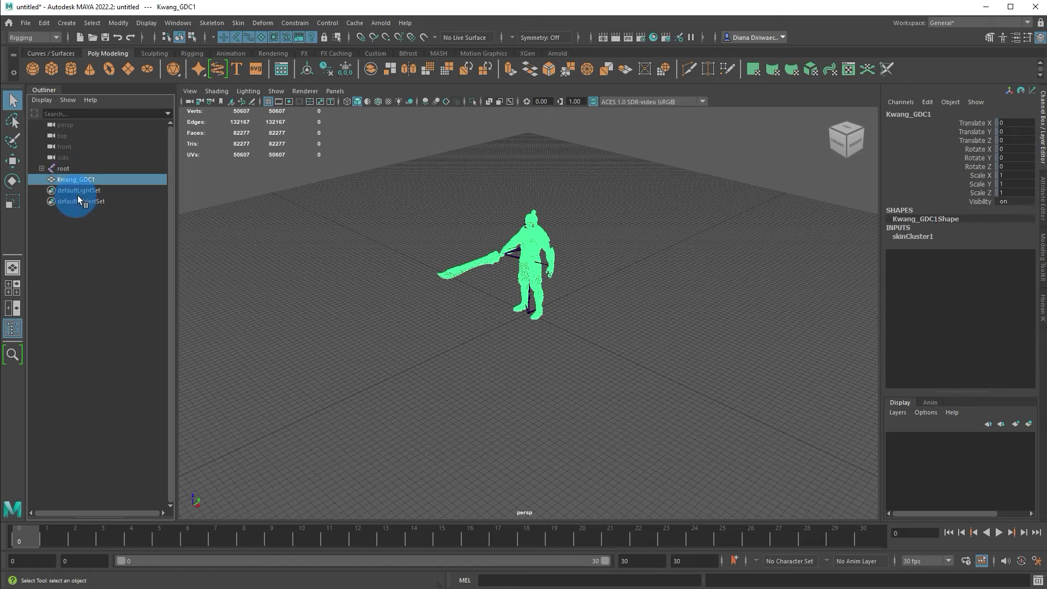
{"action": "scroll", "coordinate": [555, 207], "scroll_direction": "up", "scroll_amount": 3}
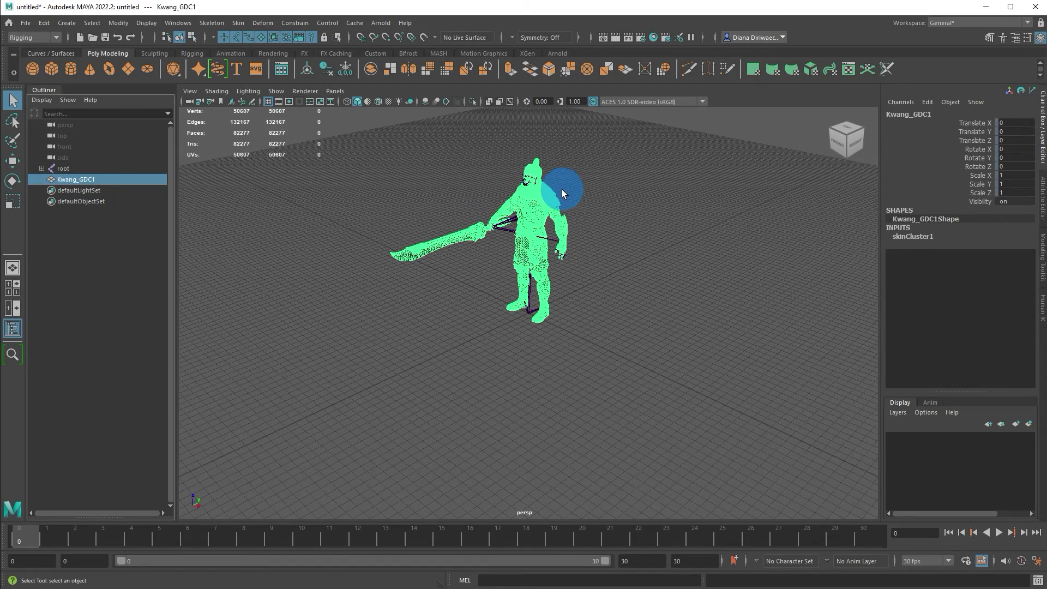
{"action": "middle_click_drag", "start_coordinate": [551, 193], "coordinate": [542, 264], "text": "alt"}
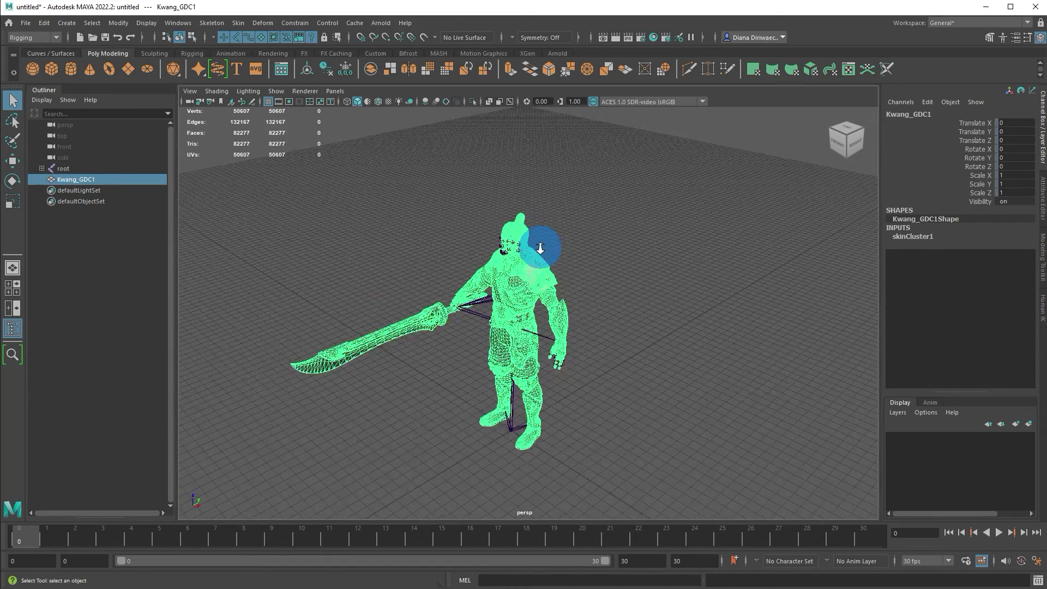
{"action": "scroll", "coordinate": [542, 246], "scroll_direction": "up", "scroll_amount": 5}
{"action": "scroll", "coordinate": [546, 229], "scroll_direction": "up", "scroll_amount": 5}
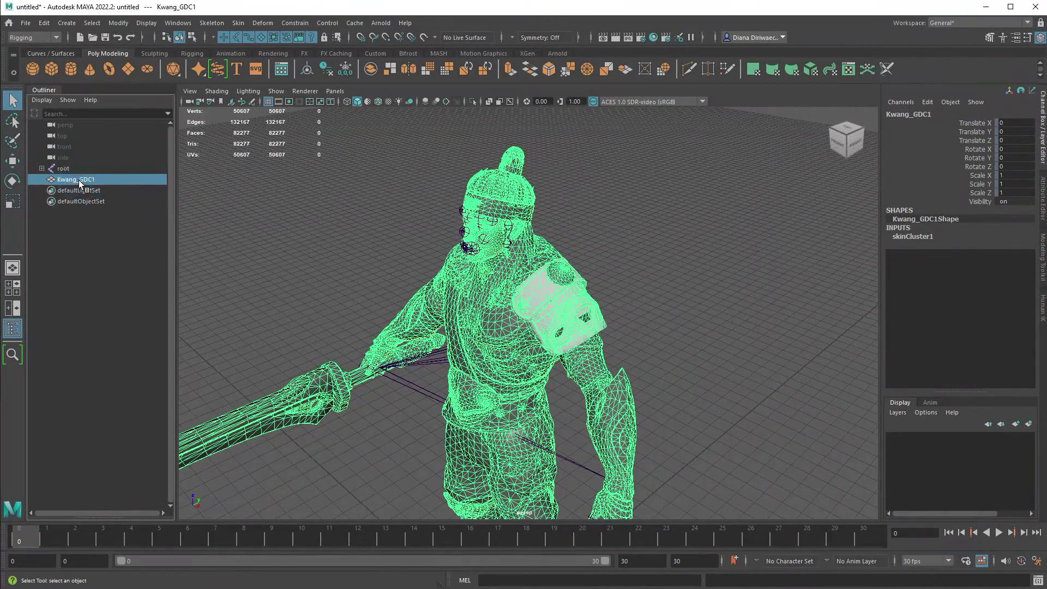
{"action": "right_click", "coordinate": [525, 299]}
{"action": "right_click_drag", "start_coordinate": [537, 299], "coordinate": [540, 327]}
{"action": "double_click", "coordinate": [533, 296]}
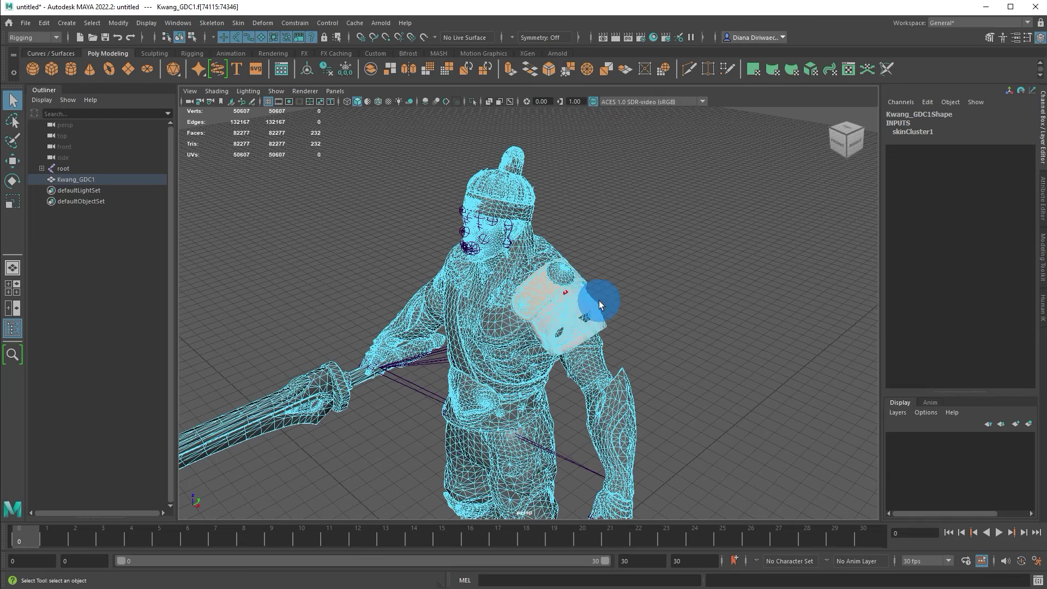
{"action": "mouse_move", "coordinate": [587, 304]}
{"action": "left_mouse_down", "text": "alt"}
{"action": "mouse_move", "coordinate": [548, 309]}
{"action": "mouse_move", "coordinate": [577, 308]}
{"action": "left_mouse_up", "text": "alt"}
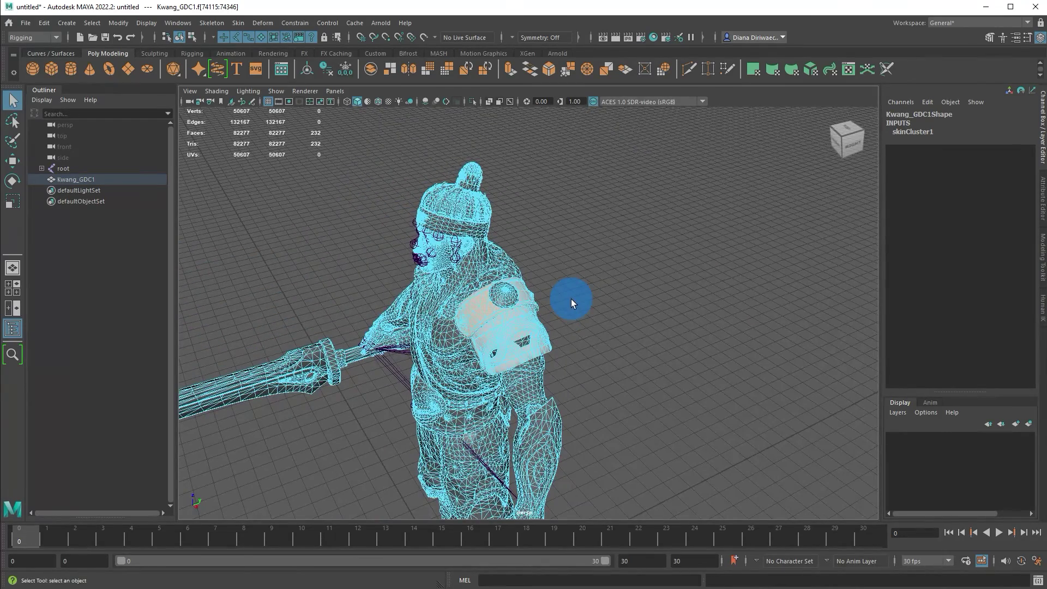
{"action": "key", "text": "Delete"}
Select the second shell of the upper shoulder armor plate from the character's side and delete its faces
{"action": "left_click_drag", "start_coordinate": [505, 299], "coordinate": [445, 308], "text": "alt"}
{"action": "left_click", "coordinate": [443, 311]}
{"action": "double_click", "coordinate": [443, 309]}
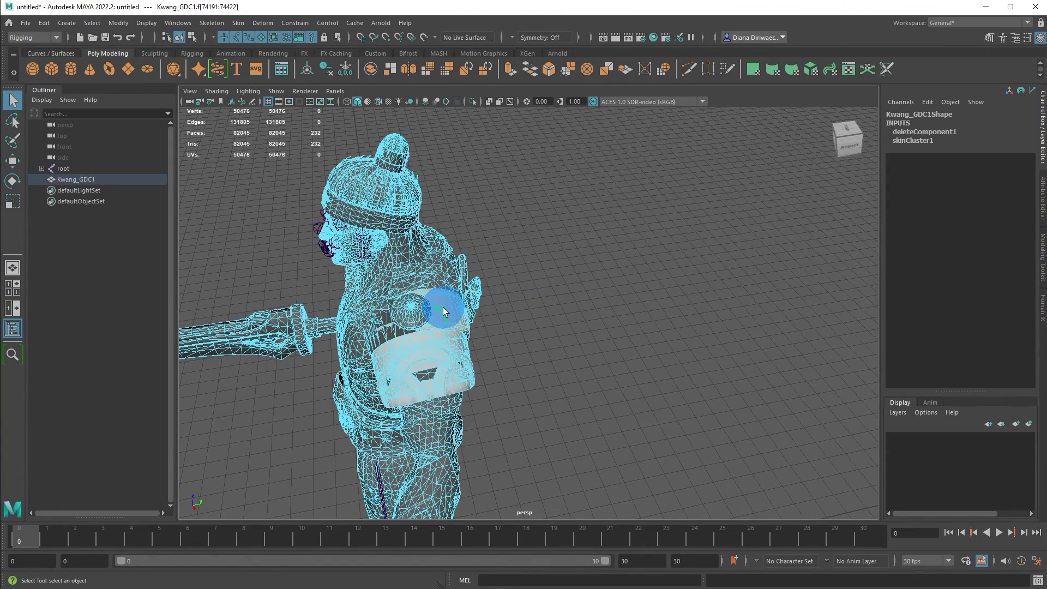
{"action": "key", "text": "Delete"}
Delete the leftover narrow strips of the upper shoulder plate at the front and at the side
{"action": "left_click_drag", "start_coordinate": [443, 310], "coordinate": [596, 281], "text": "alt"}
{"action": "left_click", "coordinate": [595, 277]}
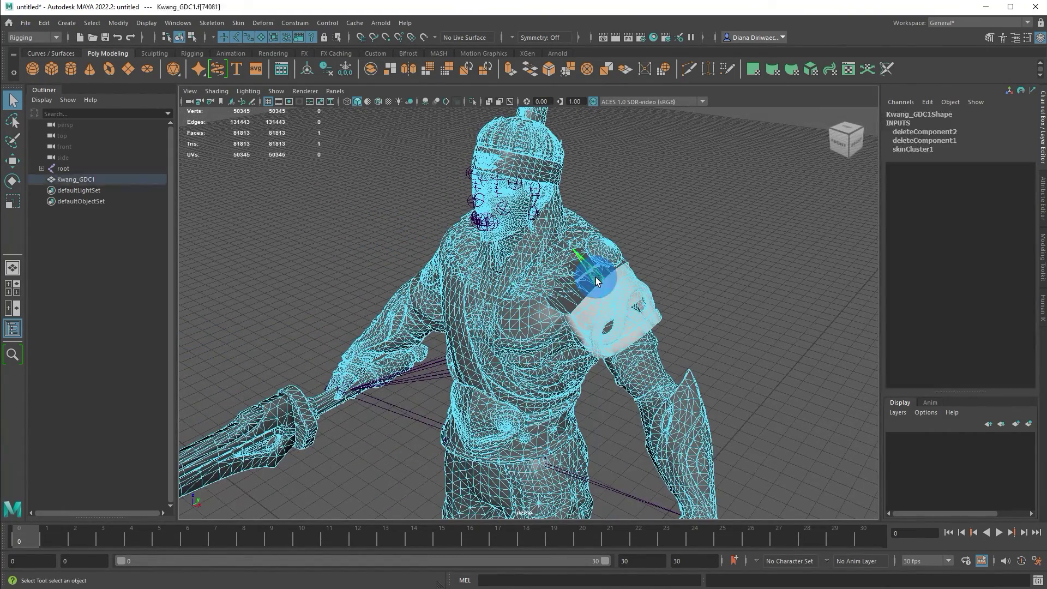
{"action": "double_click", "coordinate": [585, 270]}
{"action": "key", "text": "Delete"}
{"action": "left_click_drag", "start_coordinate": [585, 270], "coordinate": [579, 290], "text": "alt"}
{"action": "double_click", "coordinate": [436, 328]}
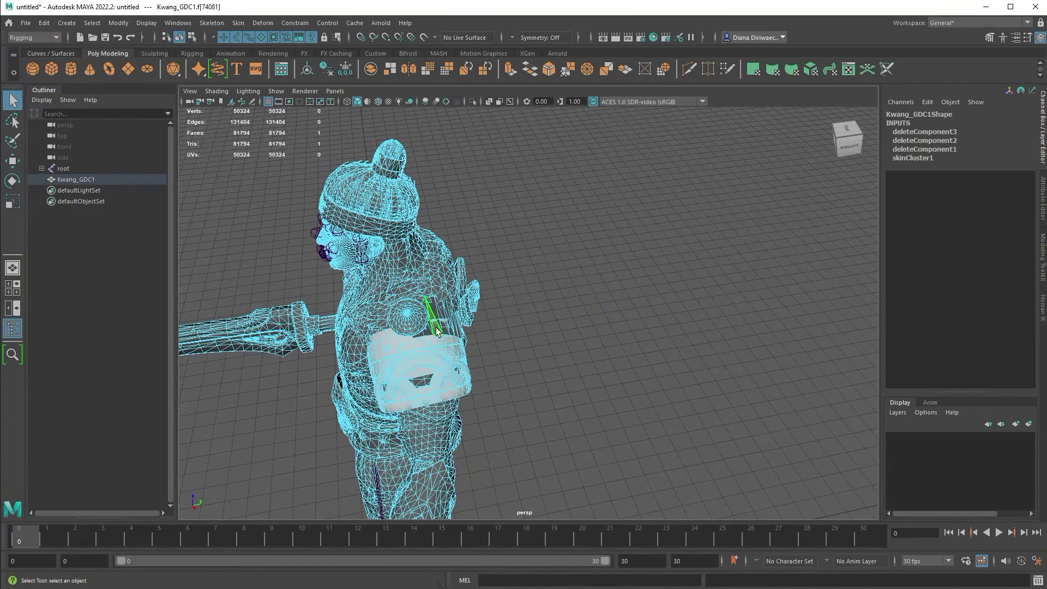
{"action": "key", "text": "Delete"}
Delete the round stud on top of the shoulder together with its remaining inner pieces
{"action": "left_click_drag", "start_coordinate": [490, 299], "coordinate": [636, 265], "text": "alt"}
{"action": "double_click", "coordinate": [662, 252]}
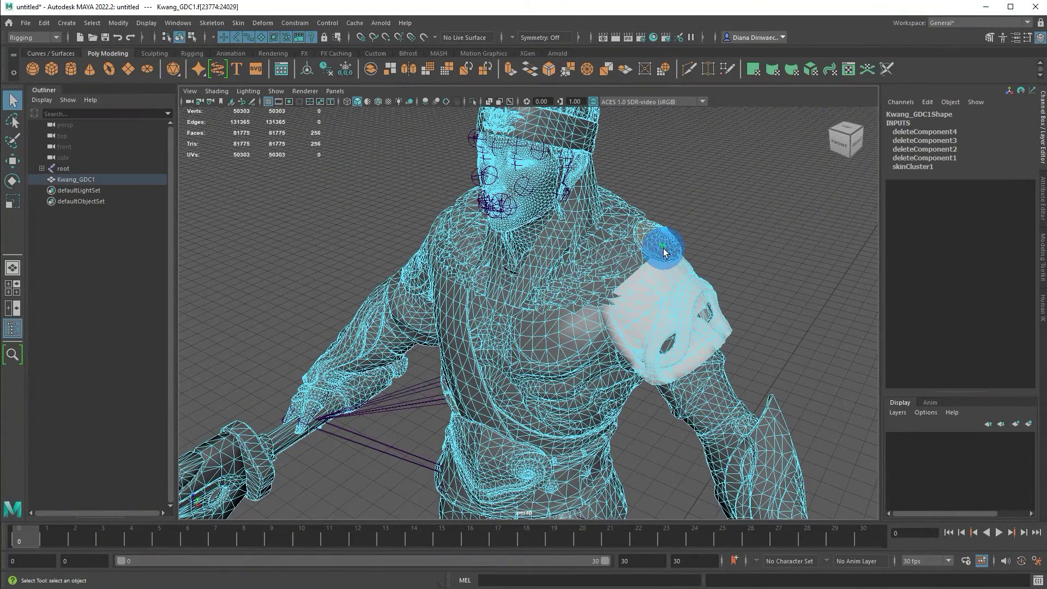
{"action": "key", "text": "Delete"}
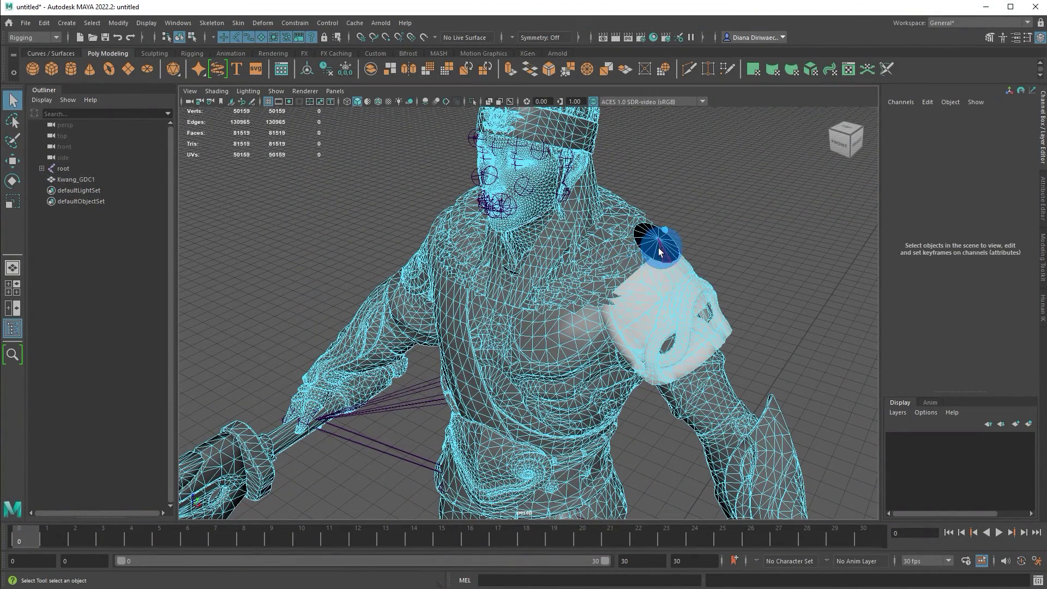
{"action": "left_click", "coordinate": [658, 251]}
{"action": "key", "text": "Delete"}
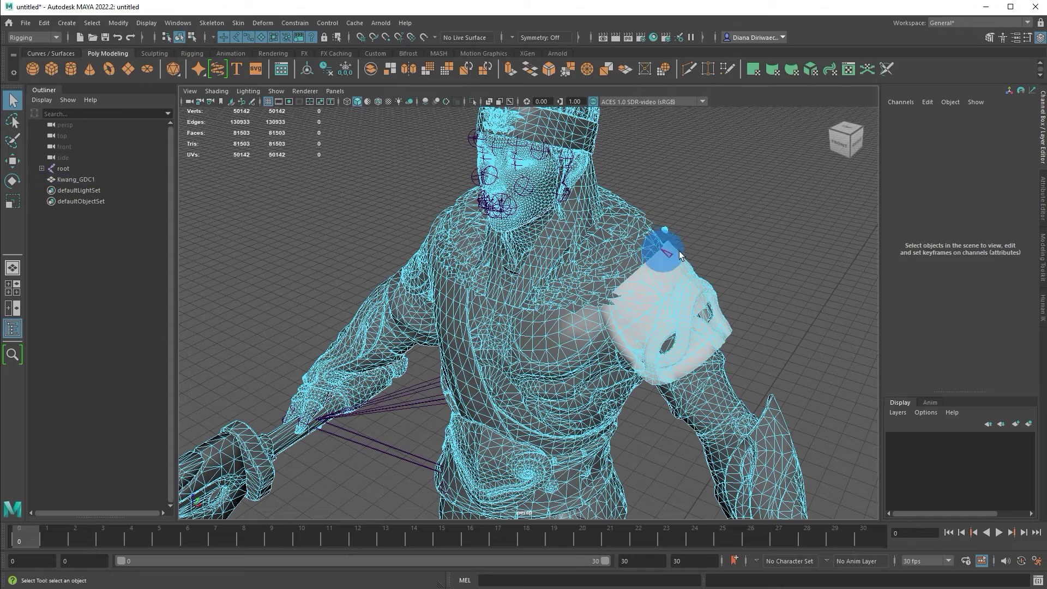
{"action": "left_click_drag", "start_coordinate": [671, 245], "coordinate": [727, 202], "text": "alt"}
{"action": "key", "text": "Delete"}
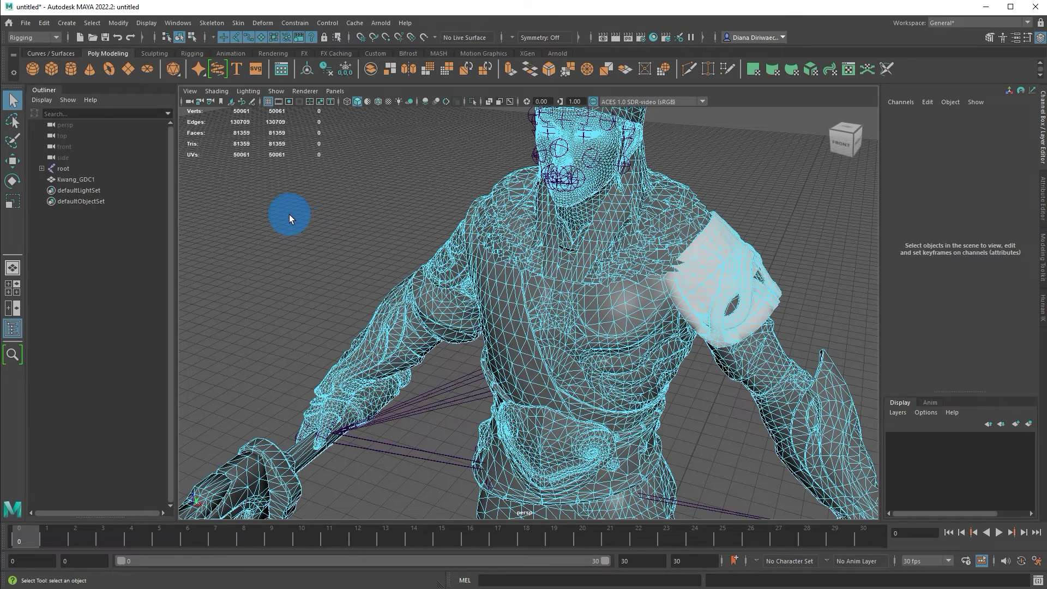
Select the Kwang_GDC1 mesh to inspect its construction history, and view the saved screenshot of the FBX export error
{"action": "left_click_drag", "start_coordinate": [485, 305], "coordinate": [524, 302], "text": "alt"}
{"action": "left_click", "coordinate": [60, 178]}
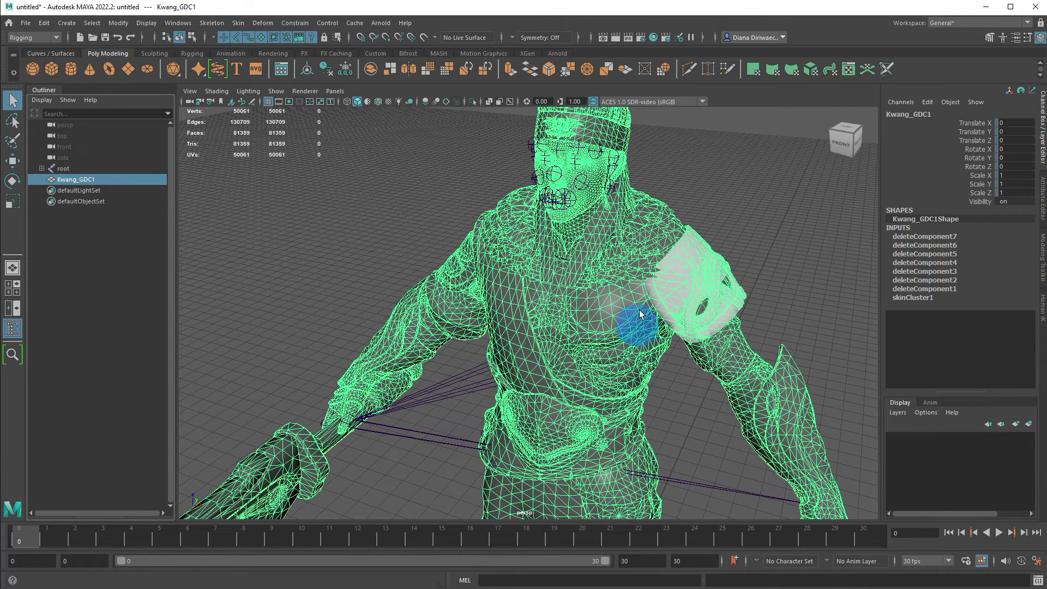
{"action": "key", "text": "alt+Tab"}
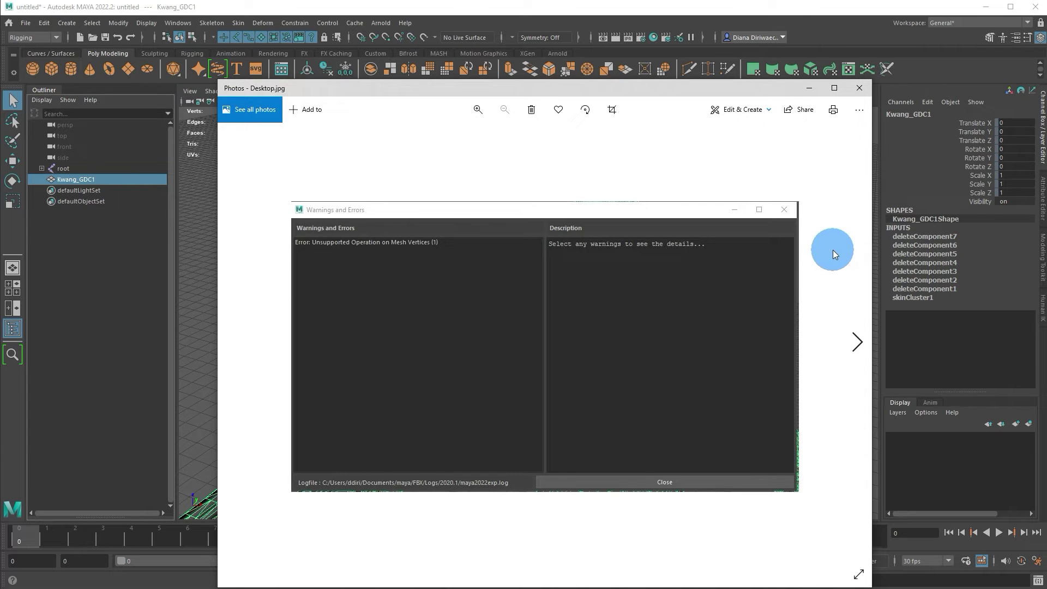
{"action": "left_click", "coordinate": [810, 88]}
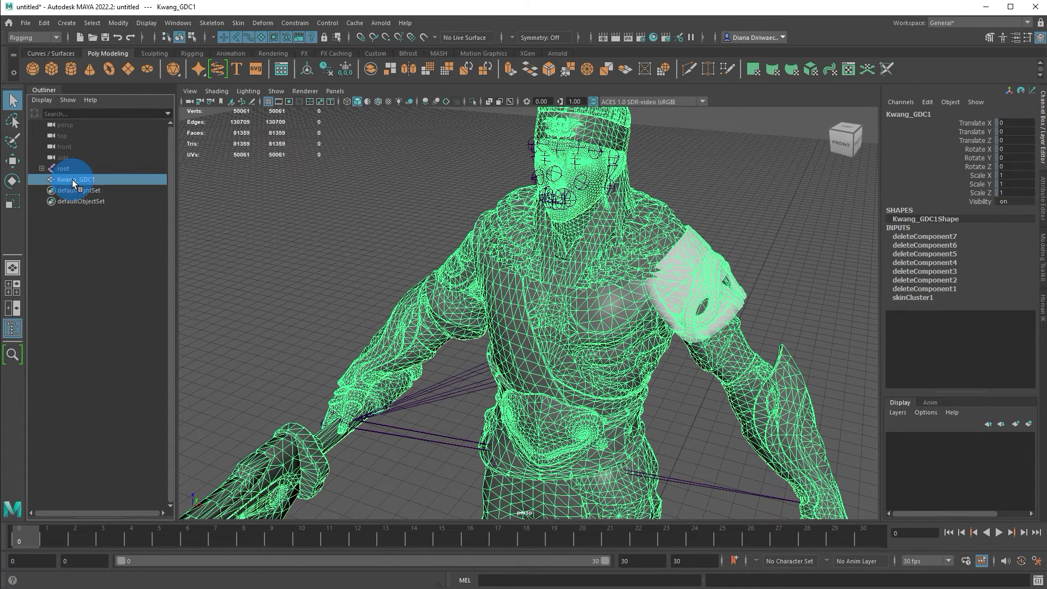
Duplicate the Kwang_GDC1 mesh and compare the construction history of the original and the copy
{"action": "key", "text": "ctrl+d"}
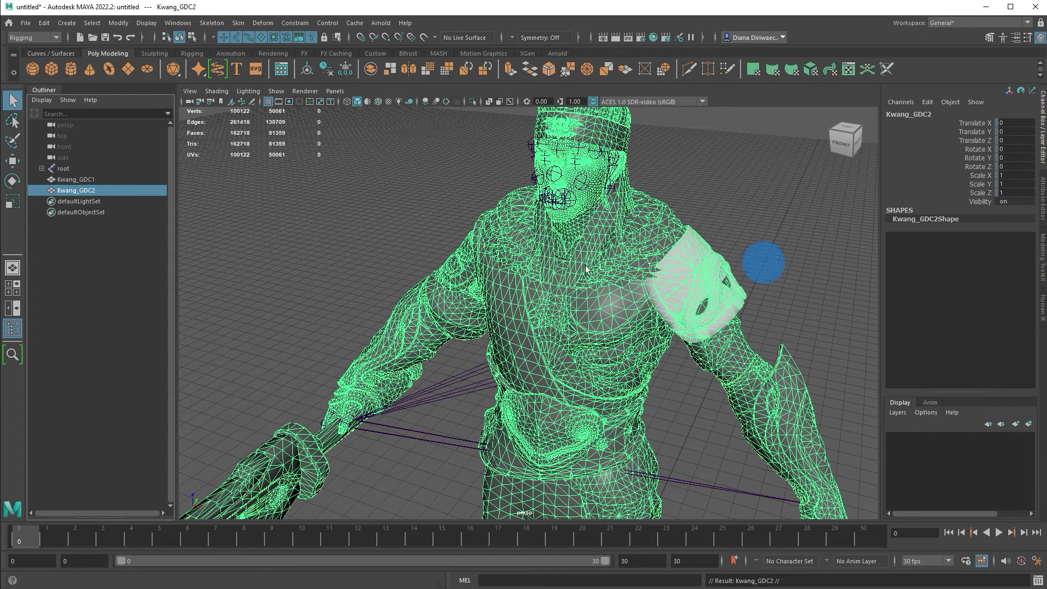
{"action": "left_click", "coordinate": [76, 180]}
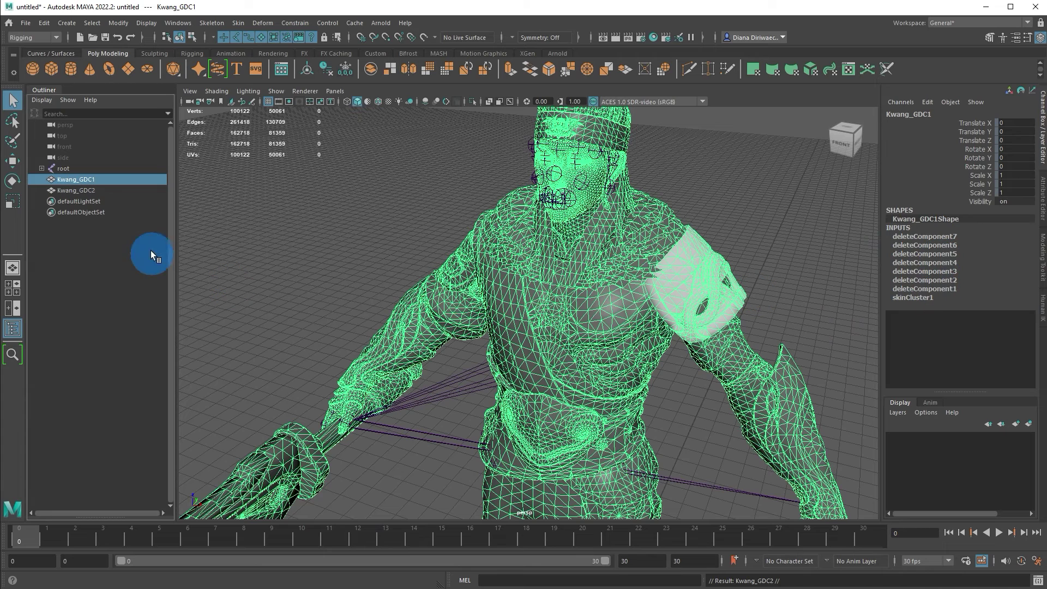
{"action": "left_click", "coordinate": [80, 192]}
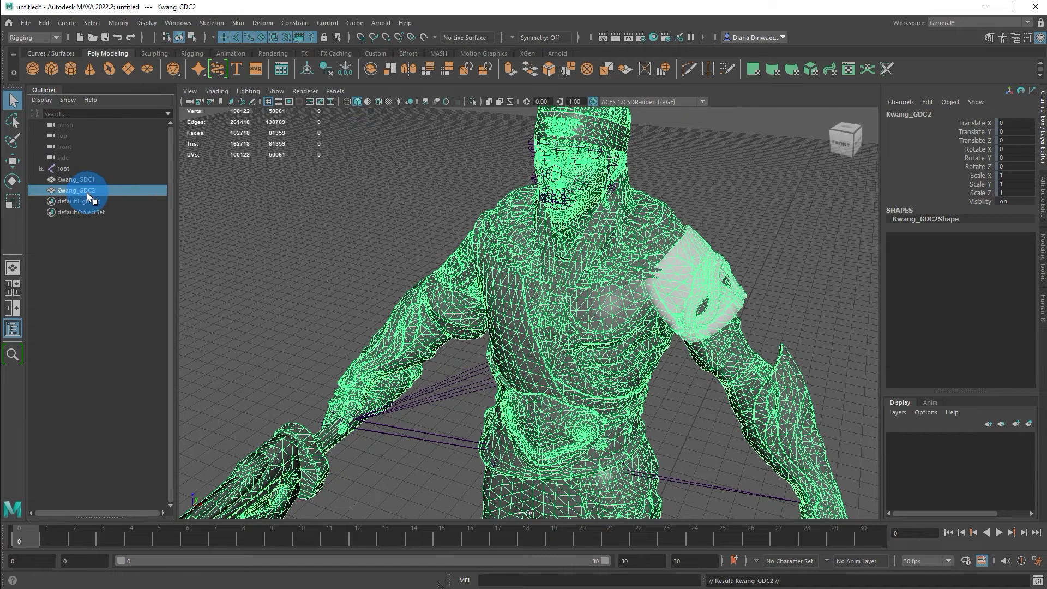
Select every joint of the skeleton from root to ik_hand_r together with the Kwang_GDC2 mesh
{"action": "left_click", "coordinate": [41, 169]}
{"action": "left_click", "coordinate": [41, 169]}
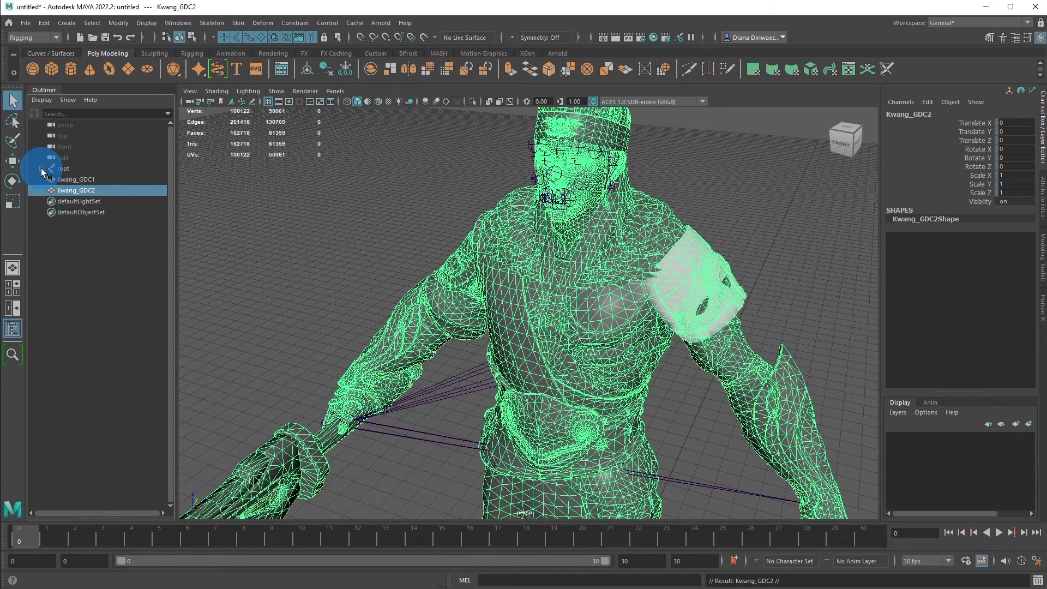
{"action": "left_click", "coordinate": [41, 169]}
{"action": "left_click", "coordinate": [156, 170]}
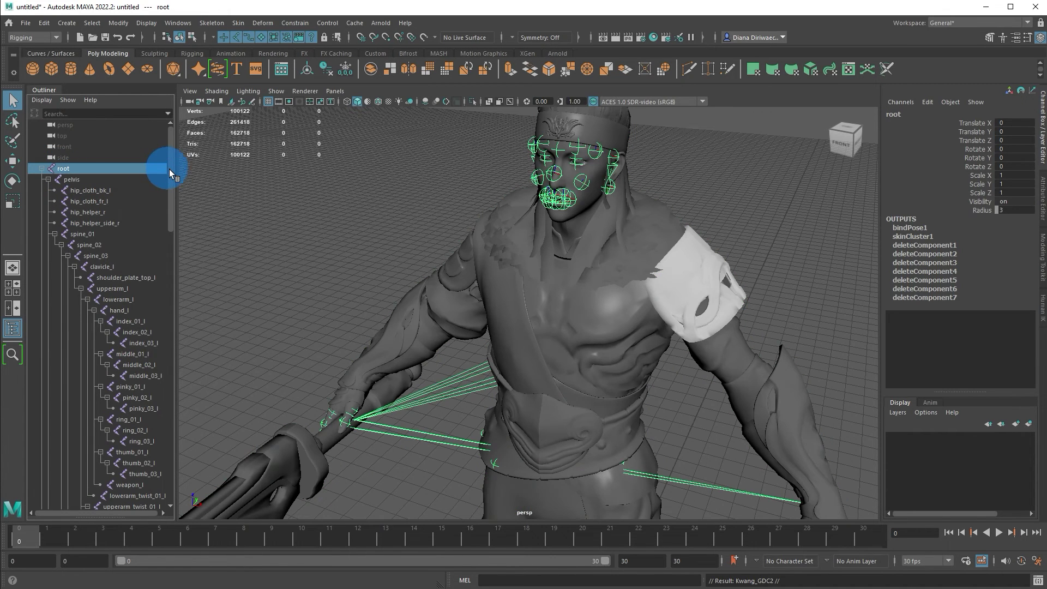
{"action": "left_click_drag", "start_coordinate": [170, 169], "coordinate": [192, 447]}
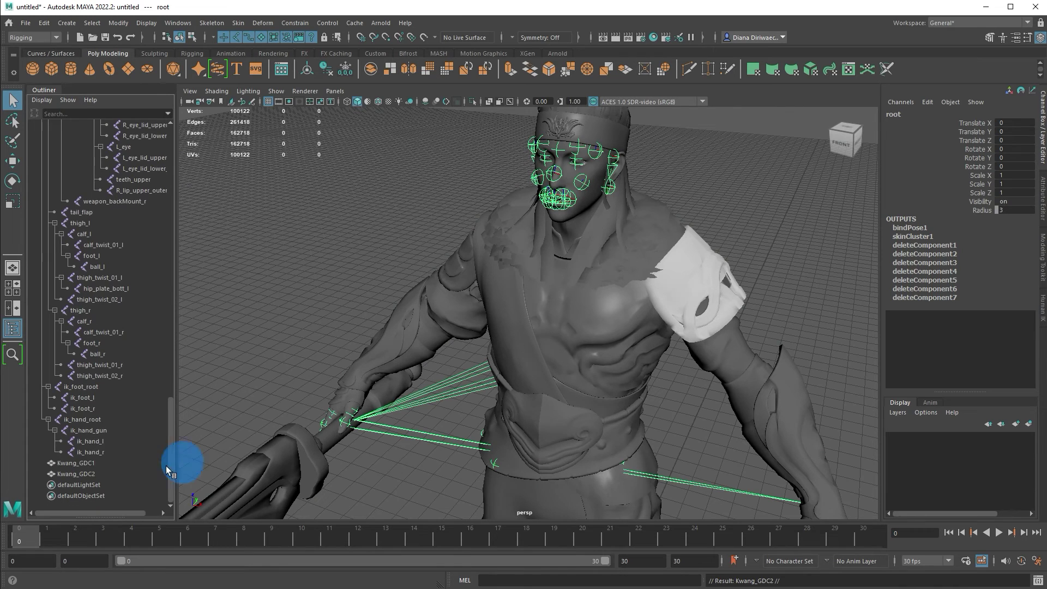
{"action": "left_click", "coordinate": [86, 451], "text": "shift"}
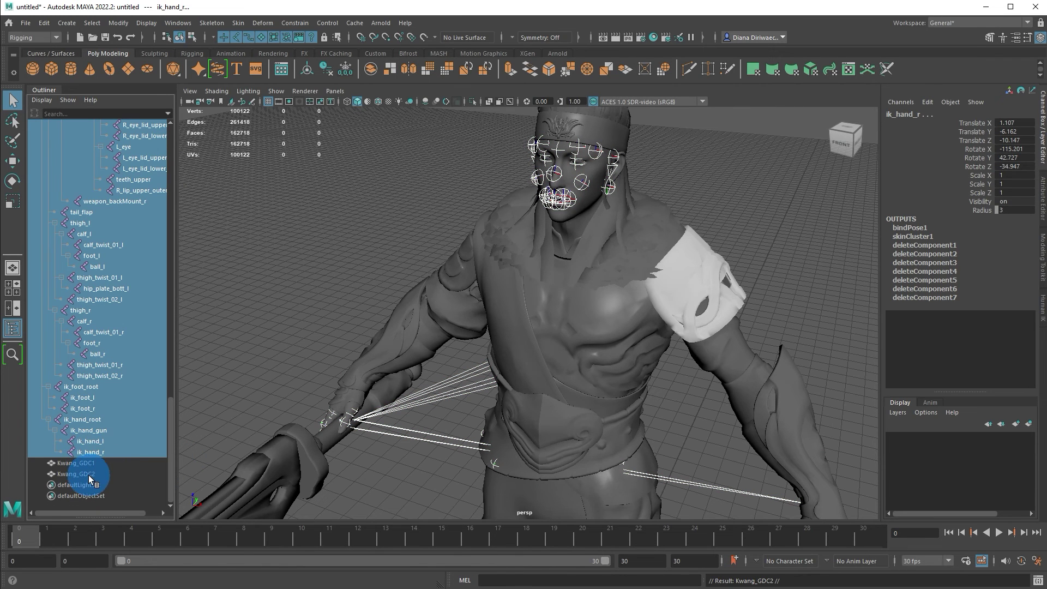
{"action": "left_click", "coordinate": [87, 475], "text": "ctrl"}
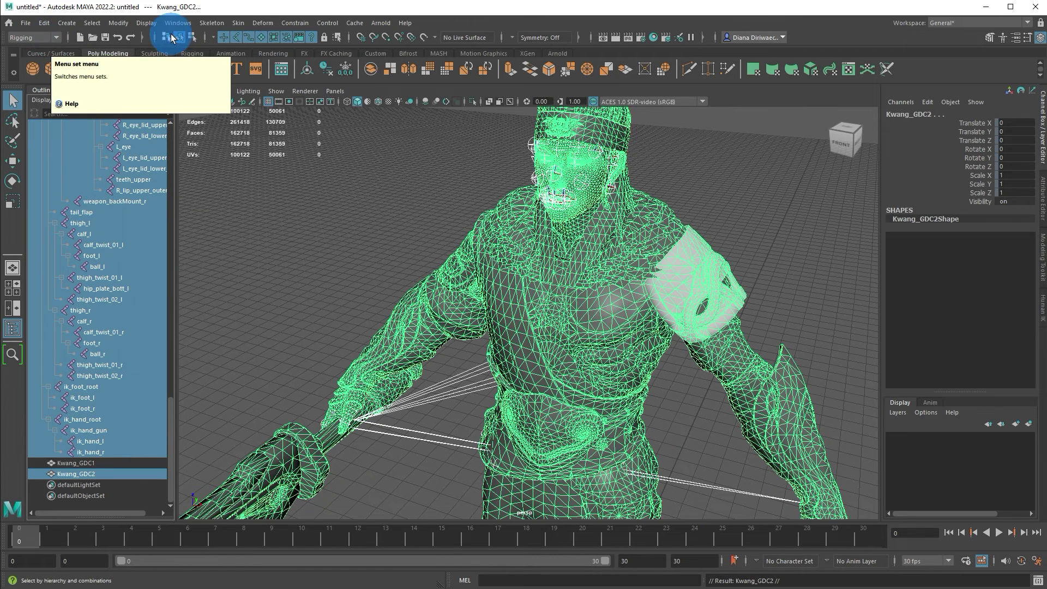
Bind Kwang_GDC2 to the joint hierarchy with Closest distance, Classic linear skinning and 5 max influences, and check the mesh's inputs
{"action": "left_click", "coordinate": [239, 25]}
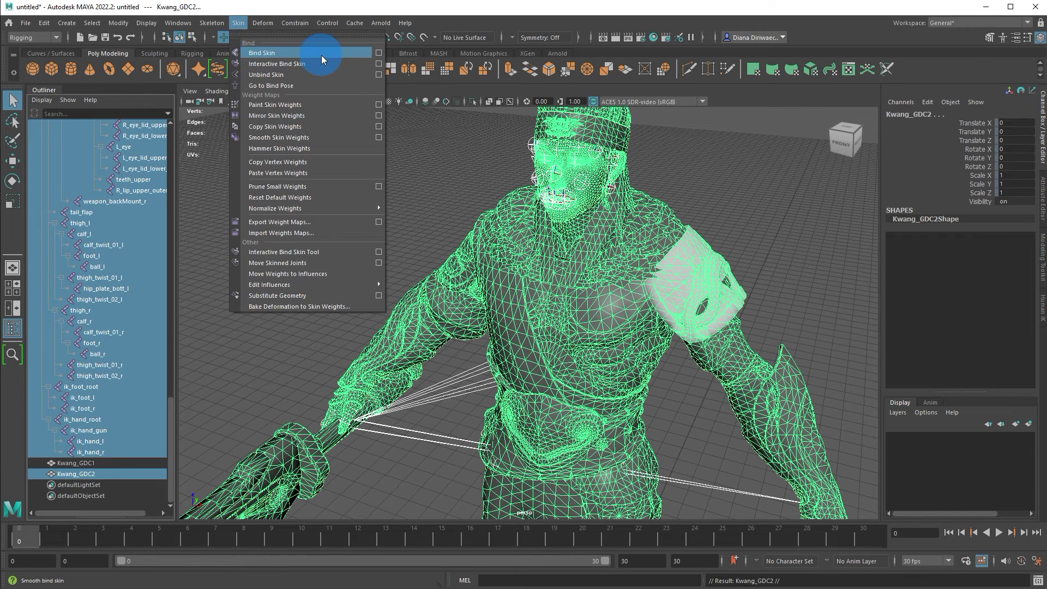
{"action": "left_click", "coordinate": [377, 55]}
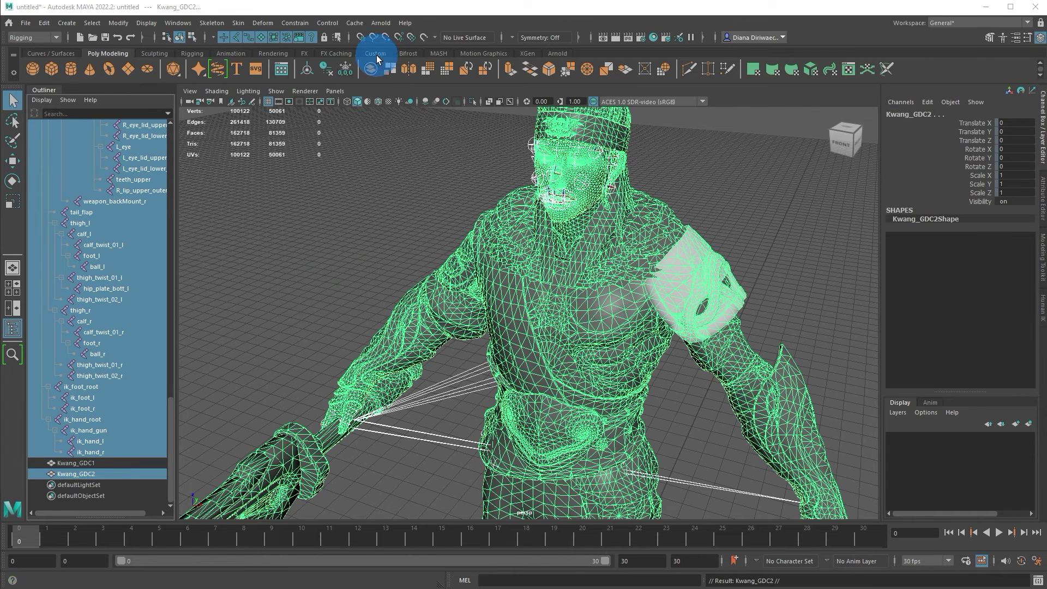
{"action": "left_click", "coordinate": [713, 232]}
{"action": "left_click", "coordinate": [625, 319]}
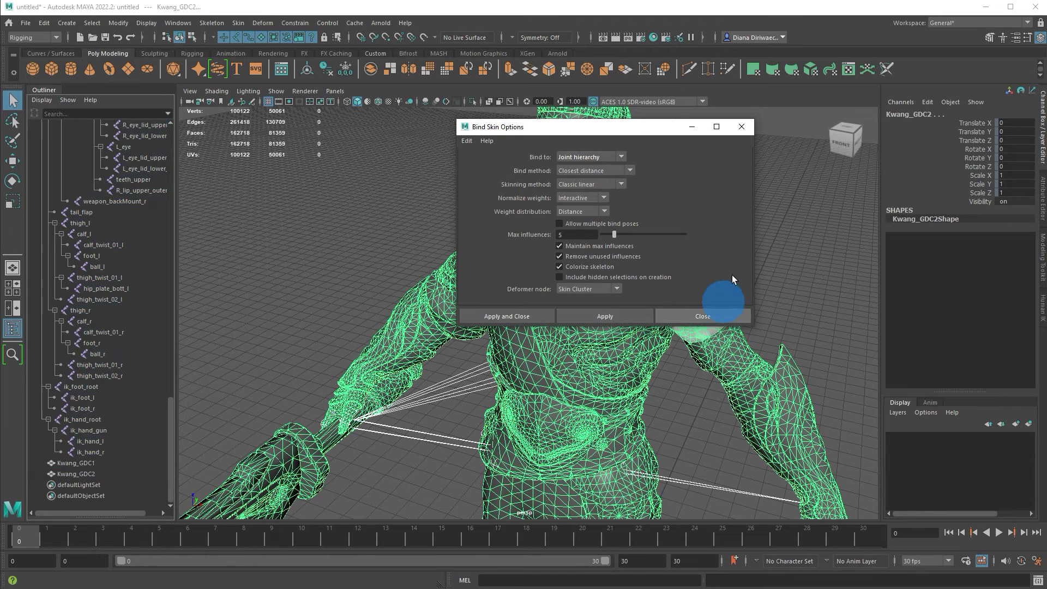
{"action": "left_click", "coordinate": [742, 127]}
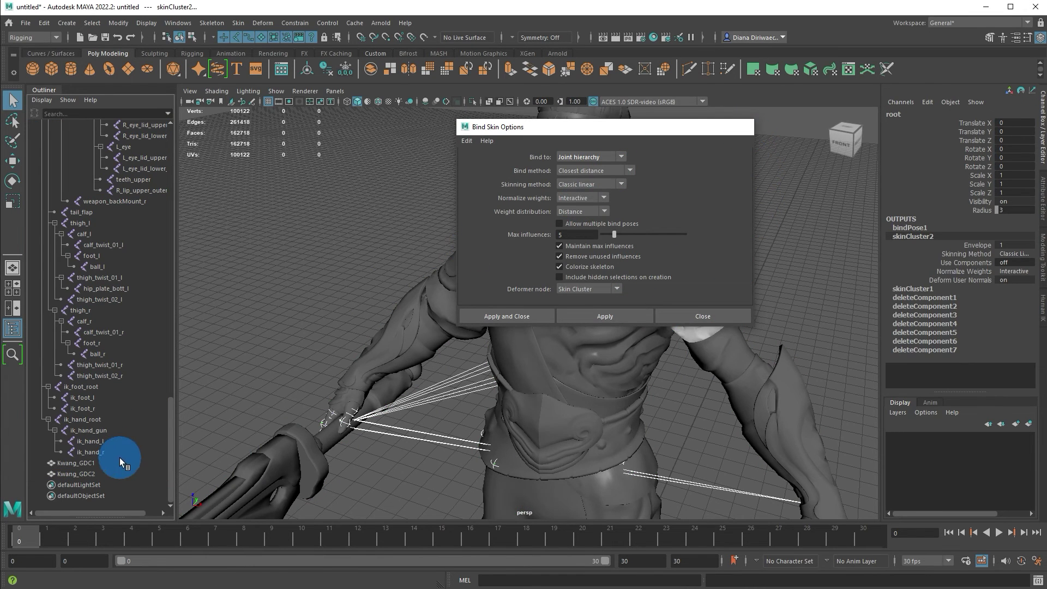
{"action": "left_click", "coordinate": [90, 474]}
{"action": "left_click", "coordinate": [935, 293]}
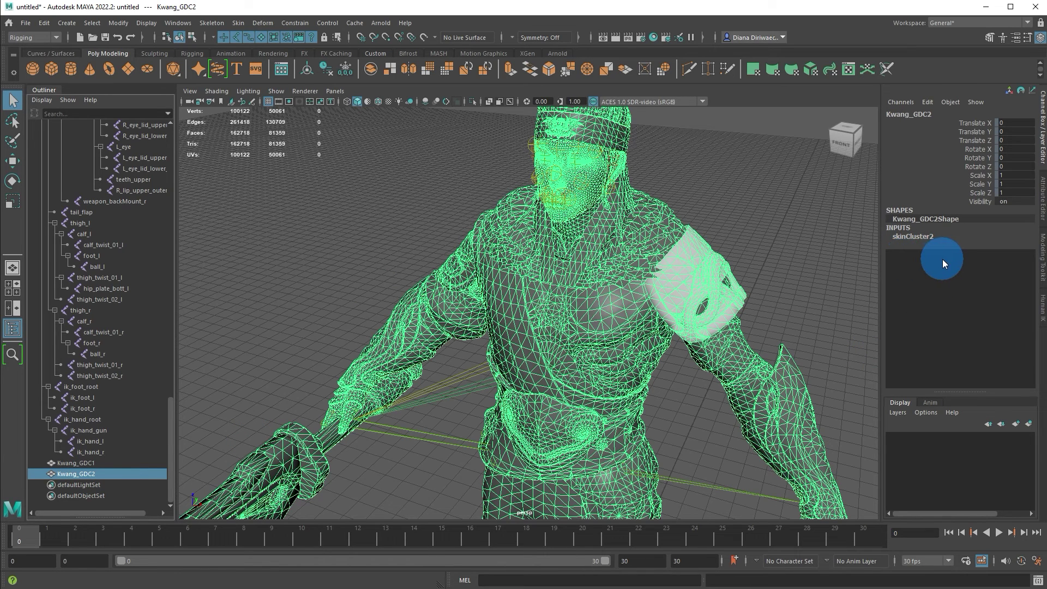
Copy the skin weights from Kwang_GDC1 to Kwang_GDC2 using closest point on surface and closest joint
{"action": "left_click", "coordinate": [100, 478]}
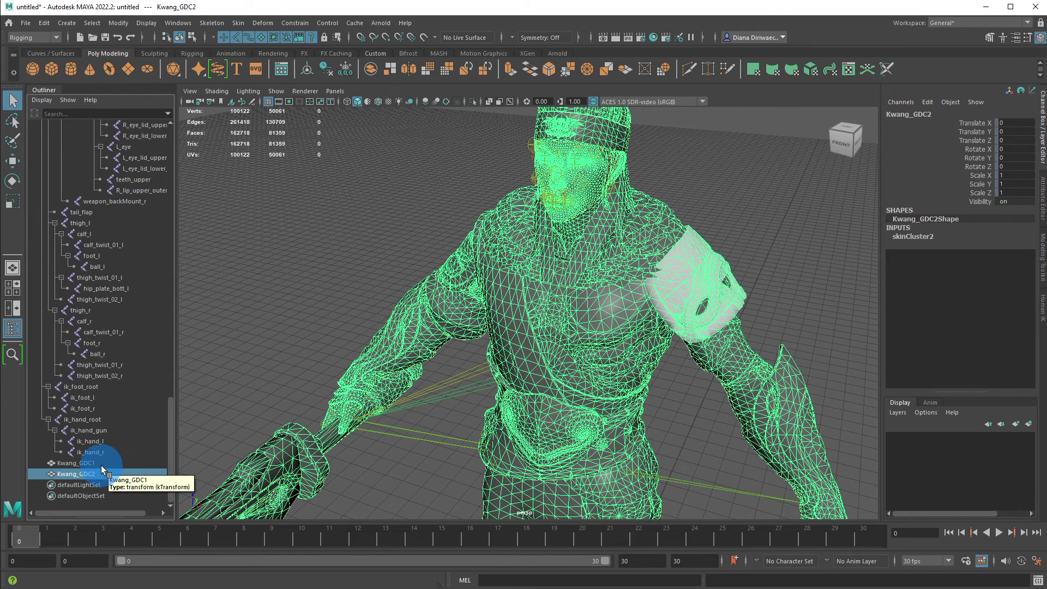
{"action": "left_click", "coordinate": [99, 462]}
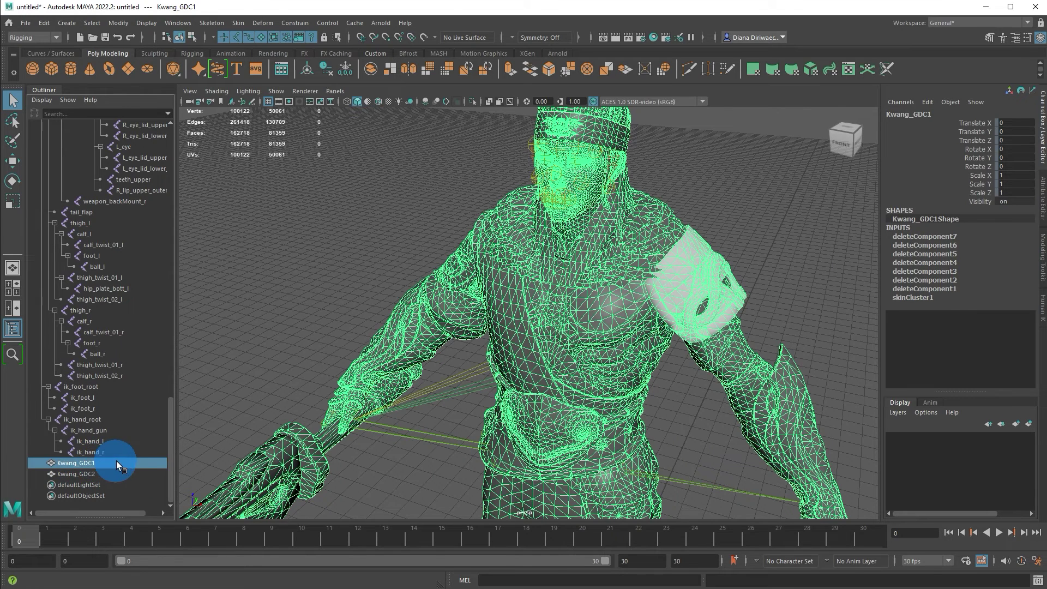
{"action": "left_click", "coordinate": [125, 472], "text": "ctrl"}
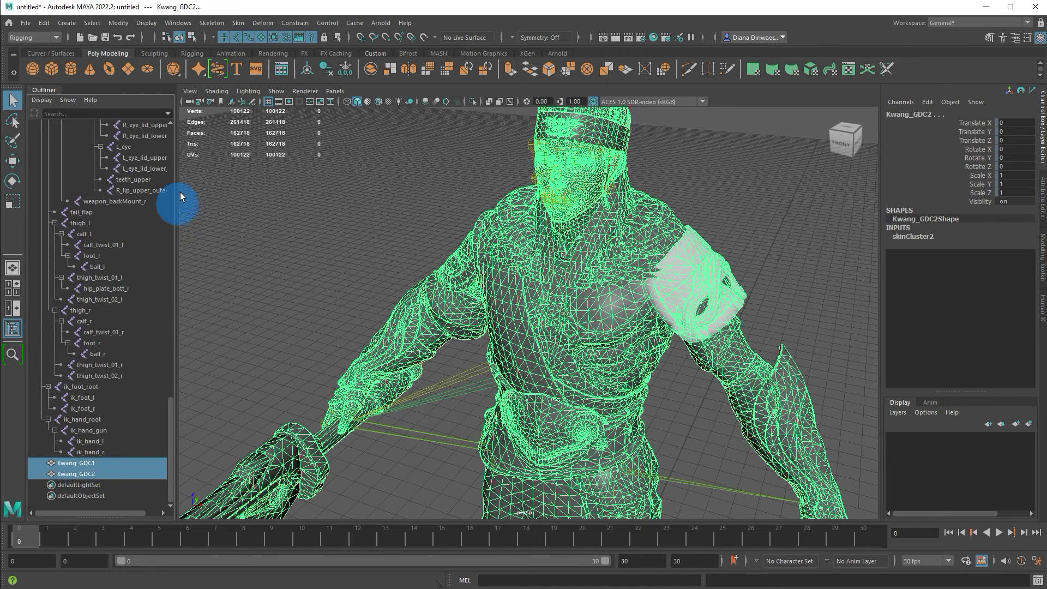
{"action": "left_click", "coordinate": [238, 25]}
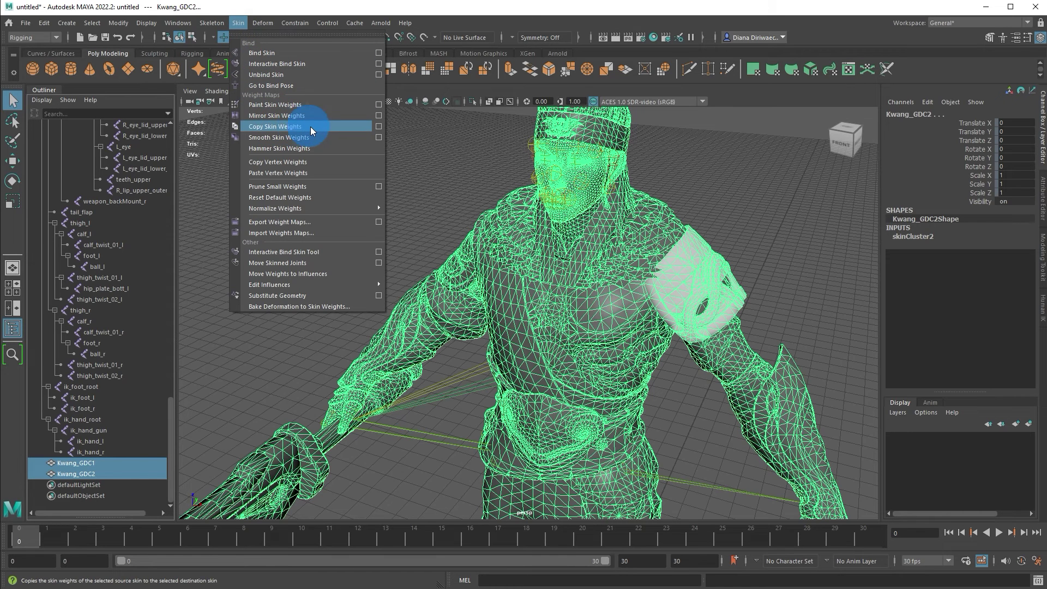
{"action": "left_click", "coordinate": [378, 127]}
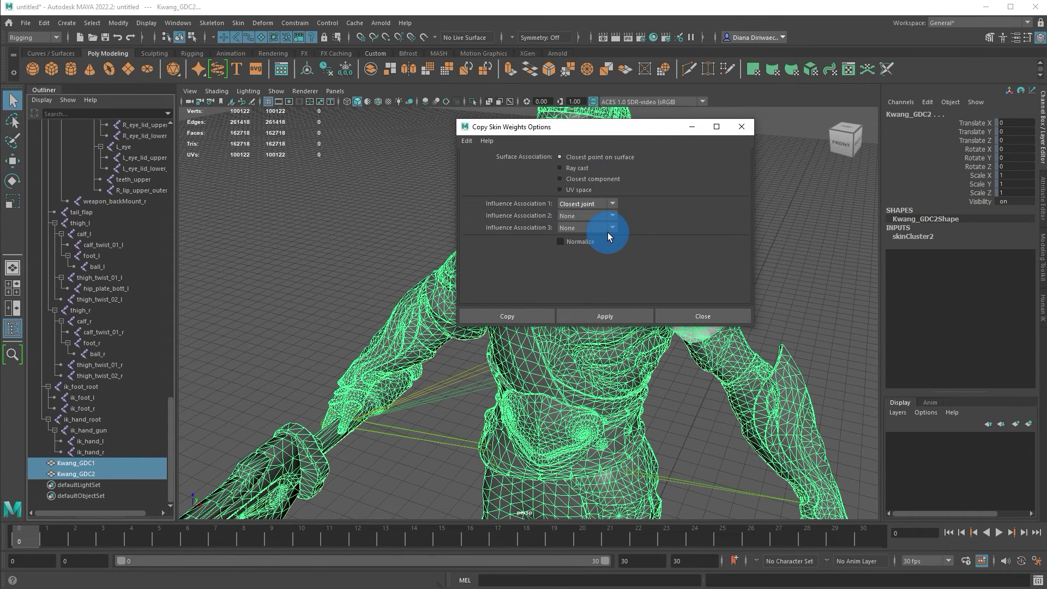
{"action": "left_click", "coordinate": [605, 316]}
{"action": "left_click", "coordinate": [444, 456]}
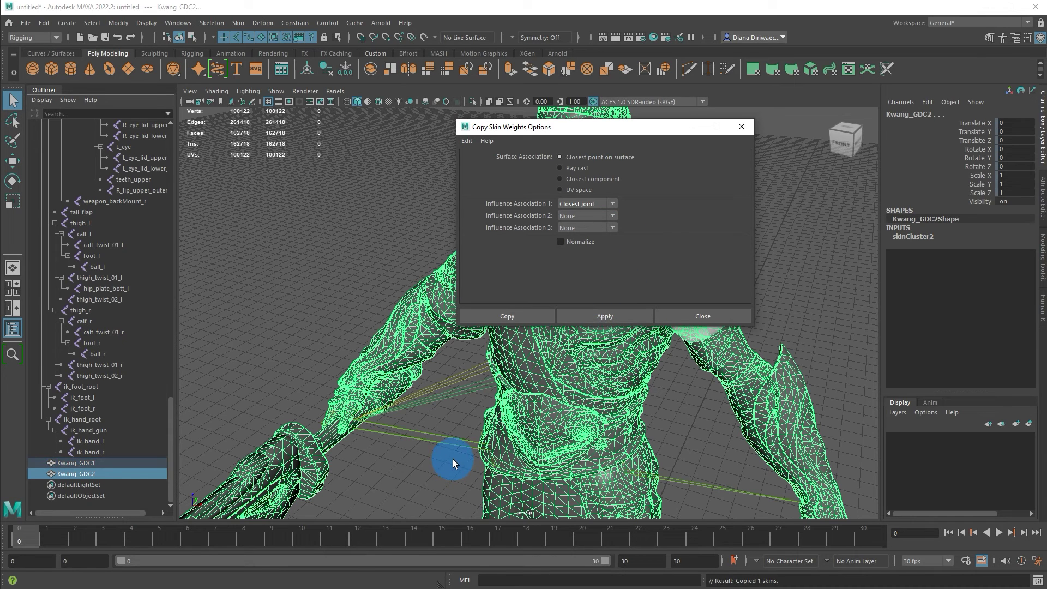
{"action": "left_click", "coordinate": [393, 474]}
{"action": "left_click", "coordinate": [721, 163]}
{"action": "left_click", "coordinate": [742, 127]}
{"action": "left_click", "coordinate": [218, 452]}
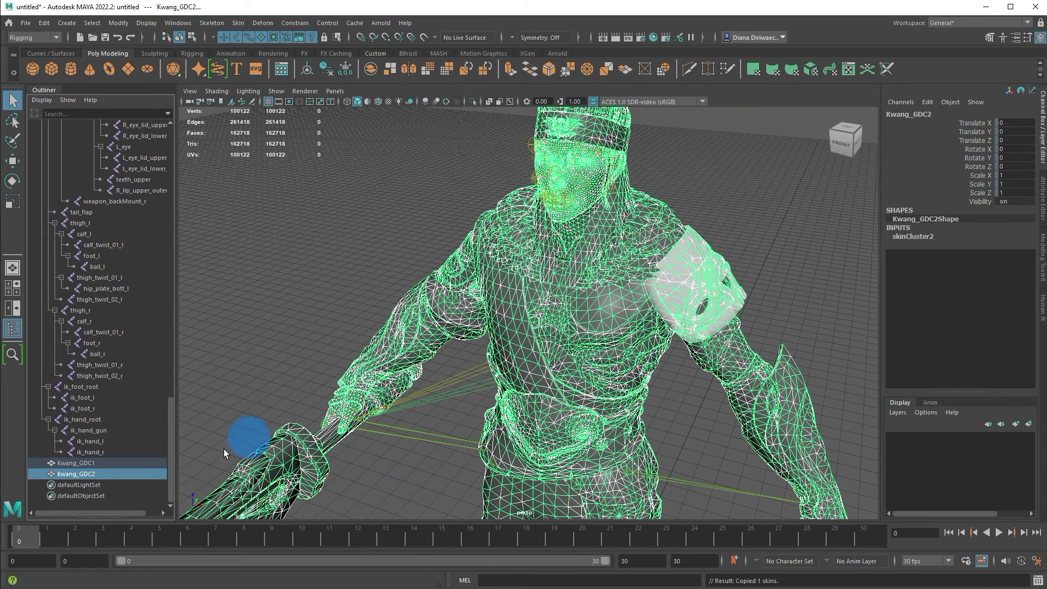
Delete the original Kwang_GDC1 mesh and check the construction history of Kwang_GDC2
{"action": "left_click", "coordinate": [105, 463]}
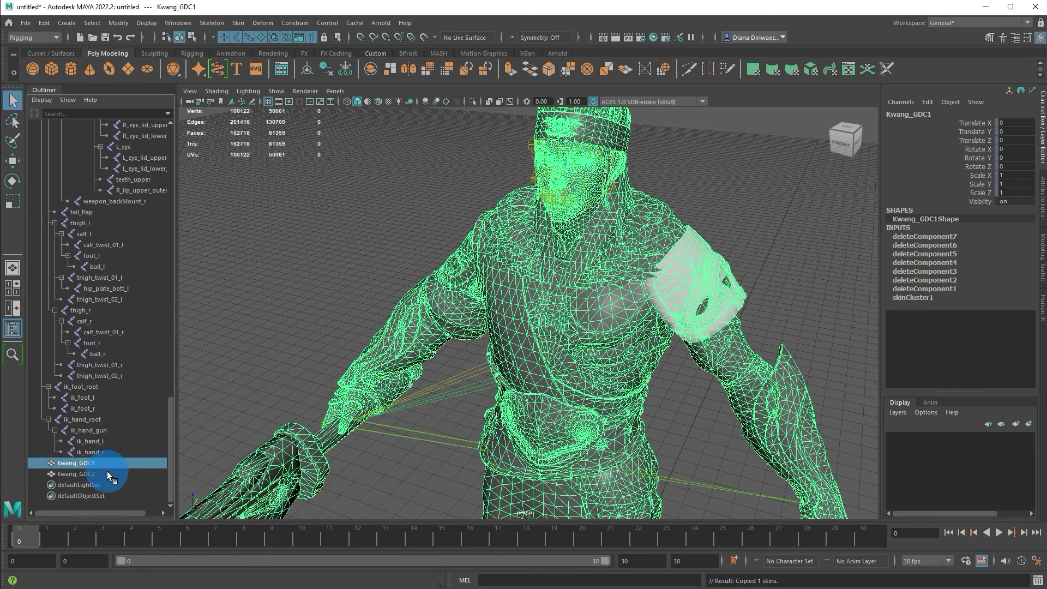
{"action": "key", "text": "Delete"}
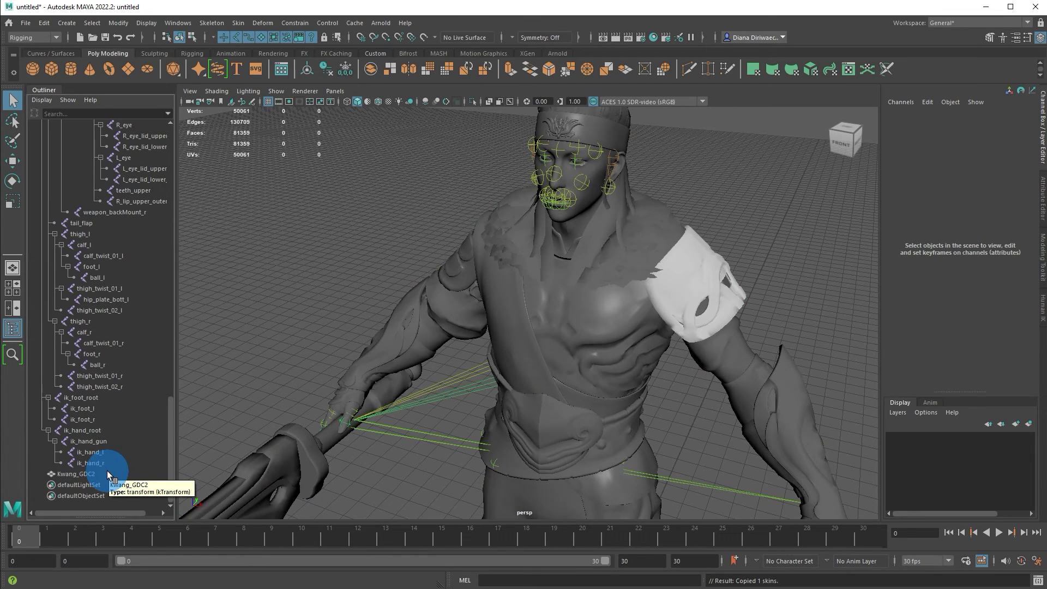
{"action": "left_click", "coordinate": [88, 475]}
{"action": "left_click", "coordinate": [927, 368]}
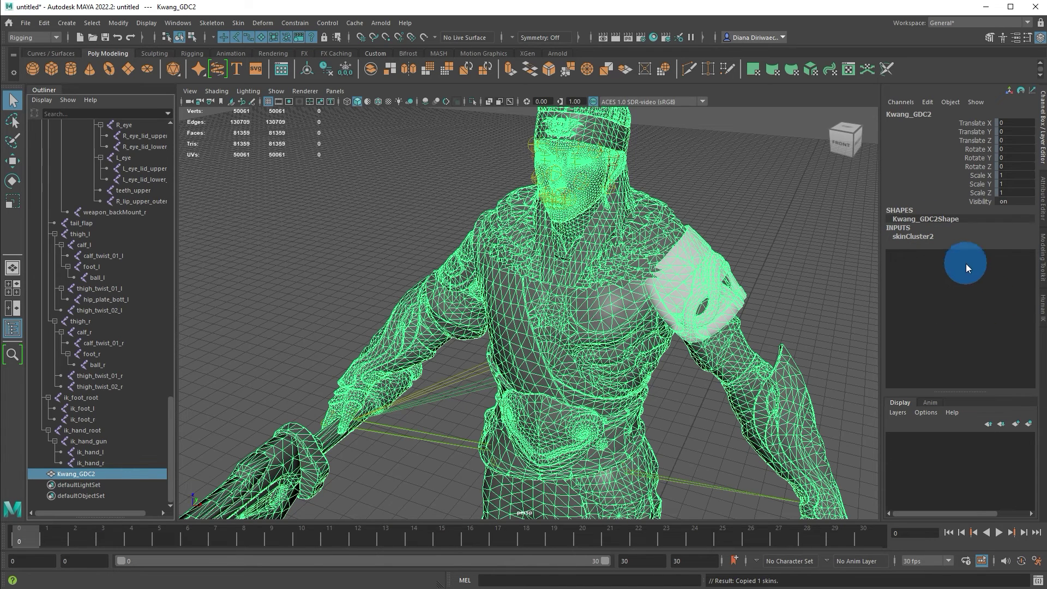
Test the new skinning by setting the spine_03 joint's Rotate Z to 90, and undo the rotation after inspecting the deformation
{"action": "left_click_drag", "start_coordinate": [177, 440], "coordinate": [174, 208]}
{"action": "left_click", "coordinate": [123, 260]}
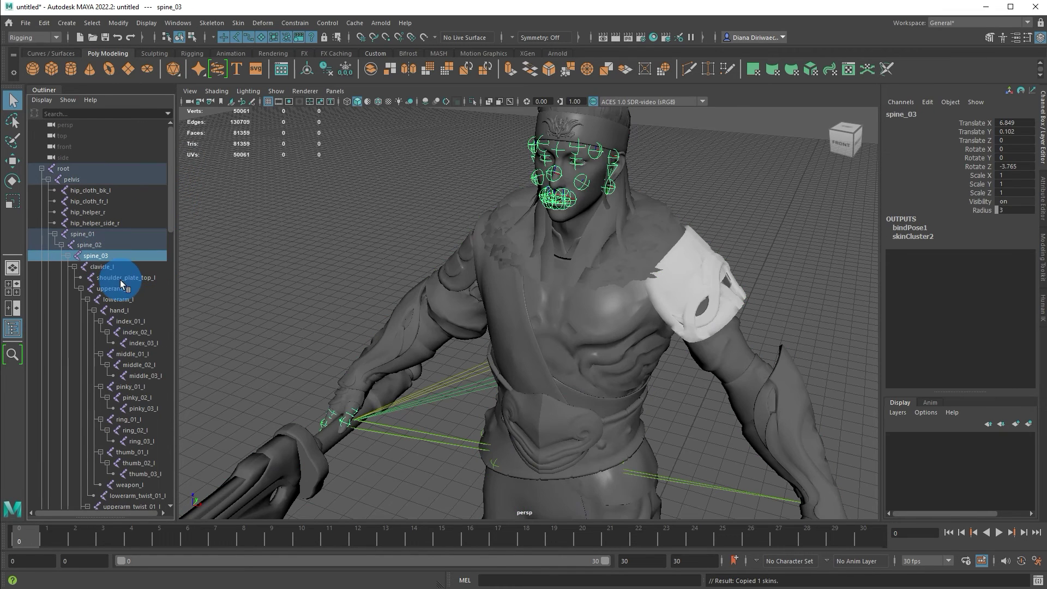
{"action": "double_click", "coordinate": [1016, 167]}
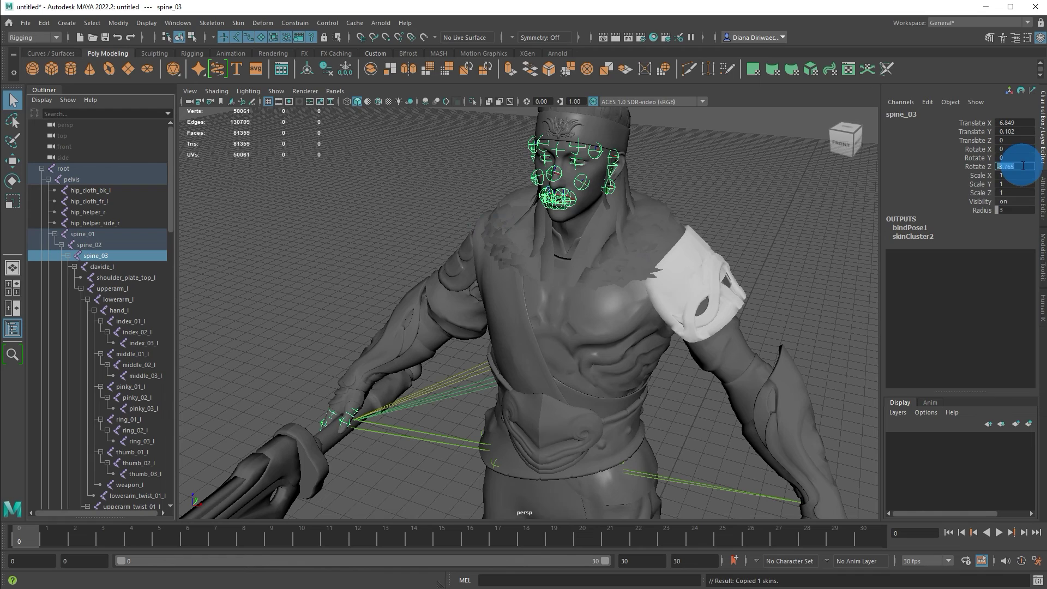
{"action": "type", "text": "90"}
{"action": "key", "text": "Return"}
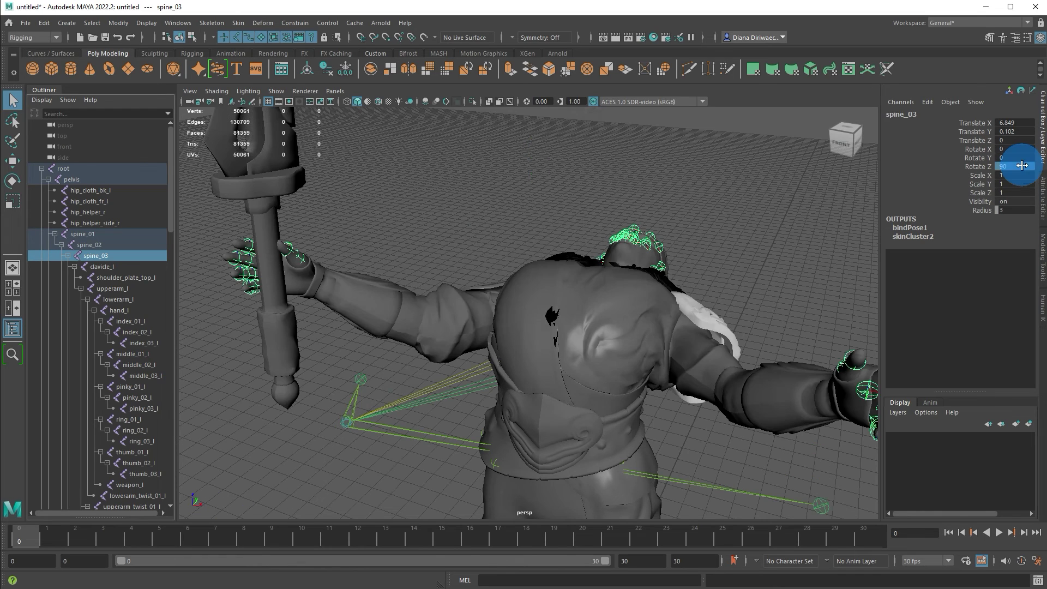
{"action": "left_click_drag", "start_coordinate": [502, 316], "coordinate": [498, 245], "text": "alt"}
{"action": "key", "text": "ctrl+z"}
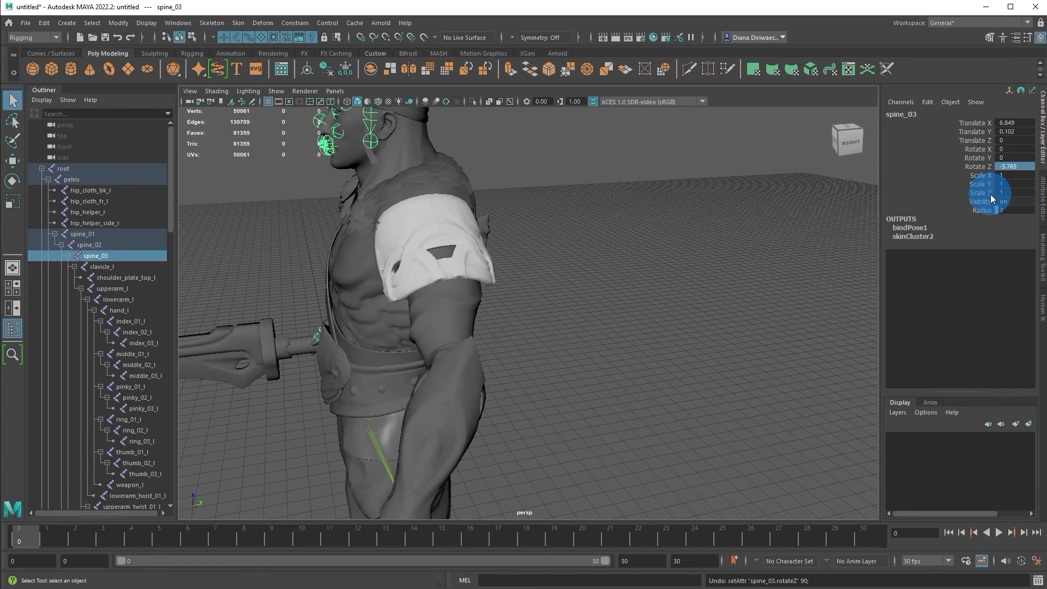
{"action": "left_click_drag", "start_coordinate": [538, 322], "coordinate": [715, 299], "text": "alt"}
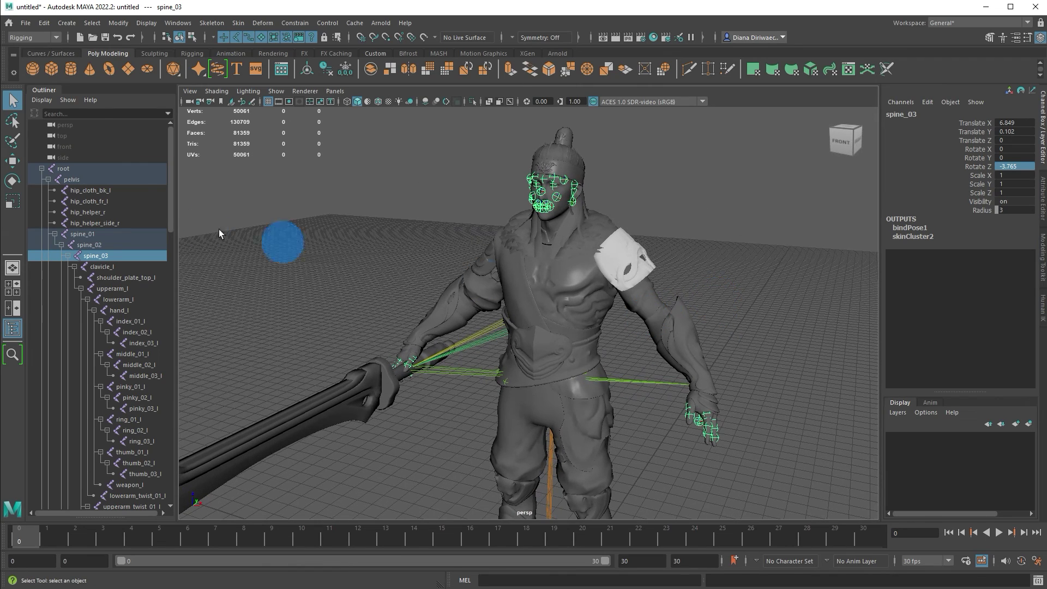
Collapse the joint hierarchy, select Kwang_GDC2 and root, and start sending the whole scene to Unreal
{"action": "left_click", "coordinate": [41, 168]}
{"action": "left_click", "coordinate": [67, 180]}
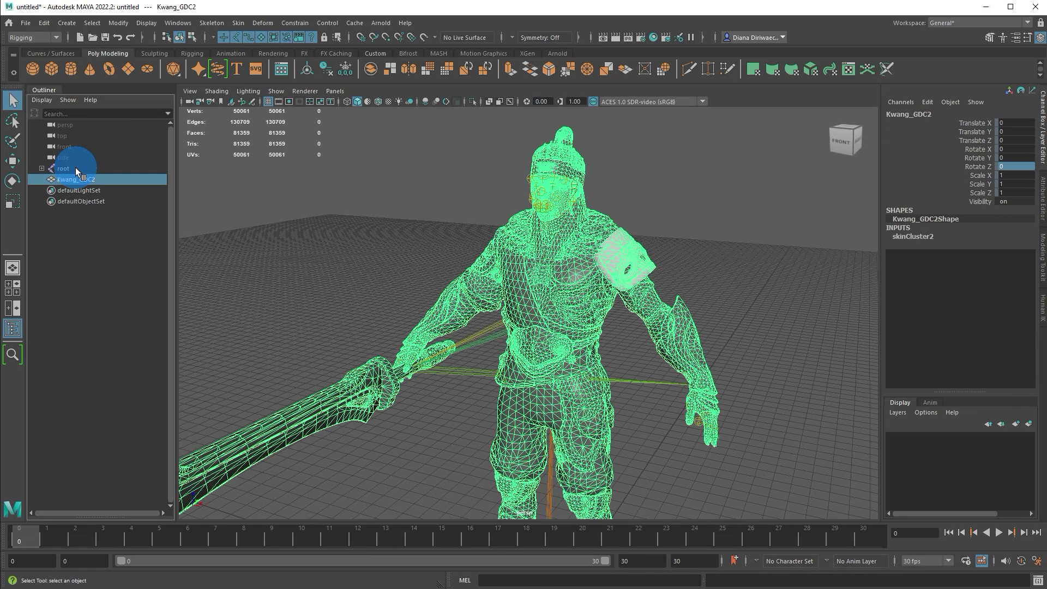
{"action": "left_click", "coordinate": [75, 168]}
{"action": "left_click", "coordinate": [25, 23]}
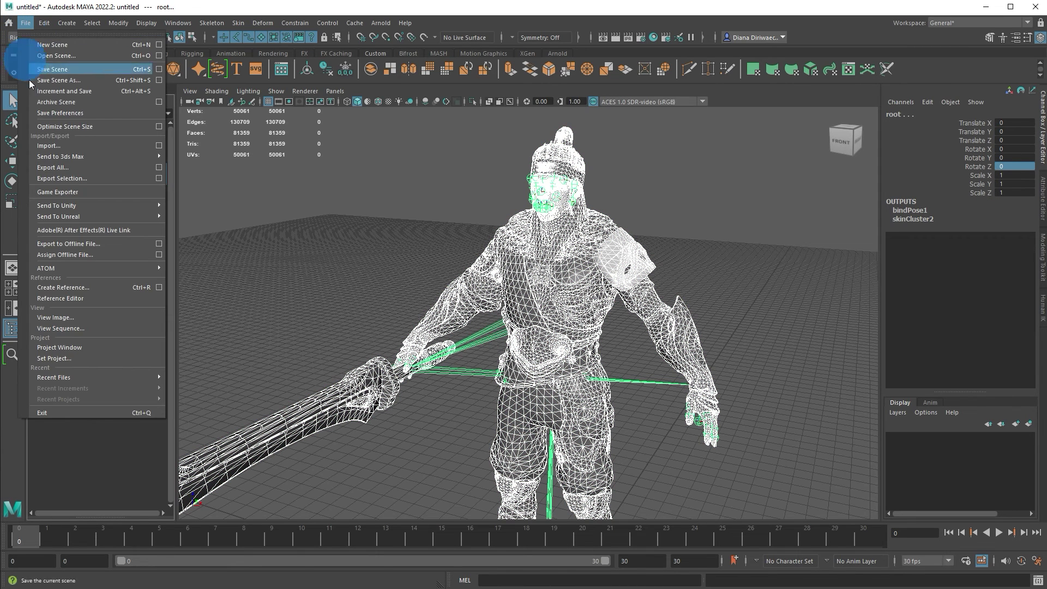
{"action": "mouse_move", "coordinate": [54, 217]}
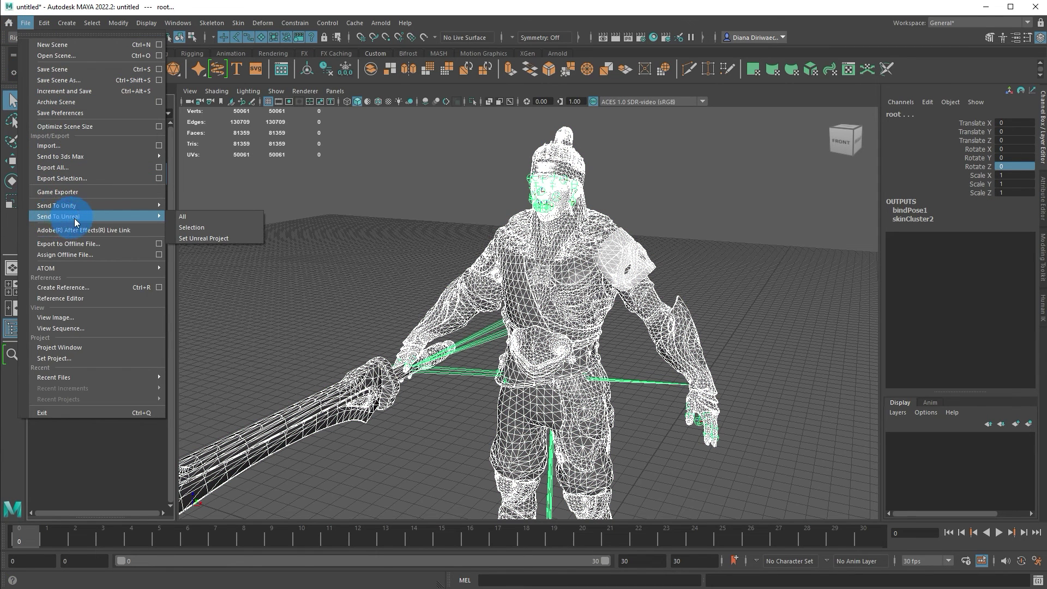
{"action": "left_click", "coordinate": [191, 221]}
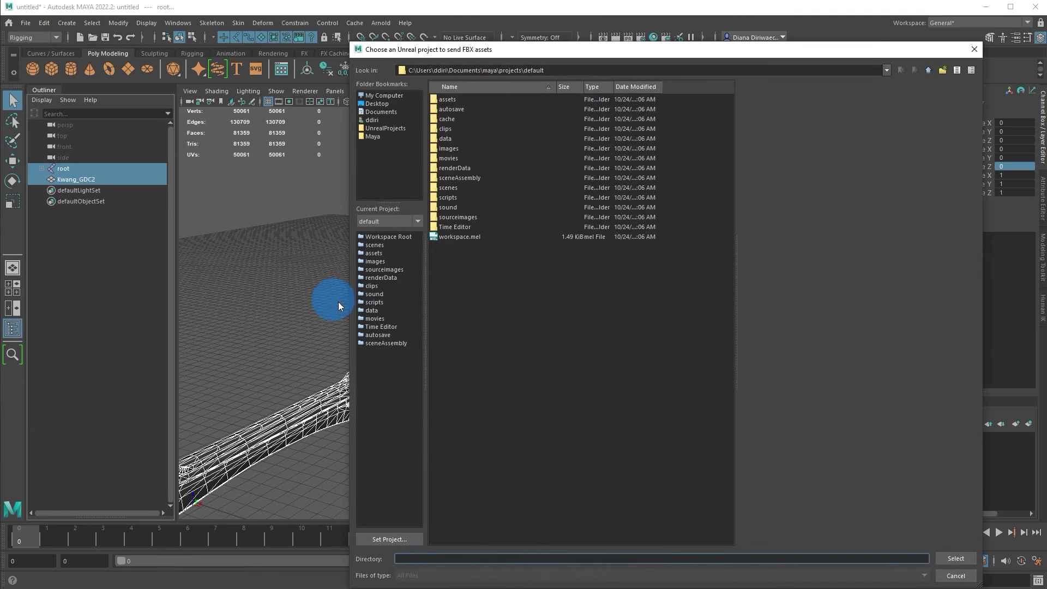
Choose the Maya folder in UnrealProjects\a\FBX as the destination and export the FBX file as mayaExport
{"action": "left_click", "coordinate": [398, 128]}
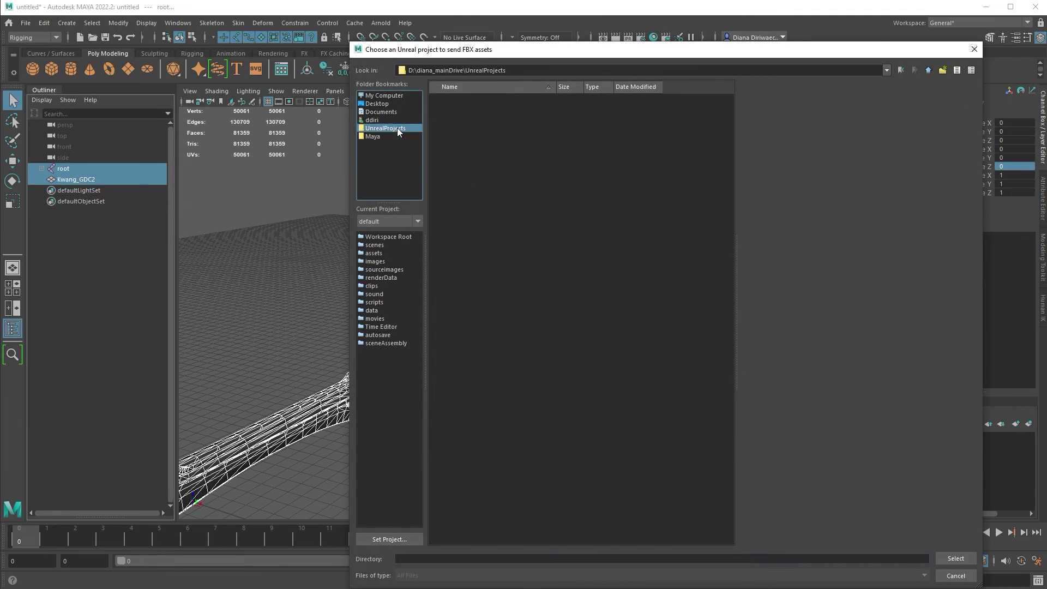
{"action": "double_click", "coordinate": [459, 100]}
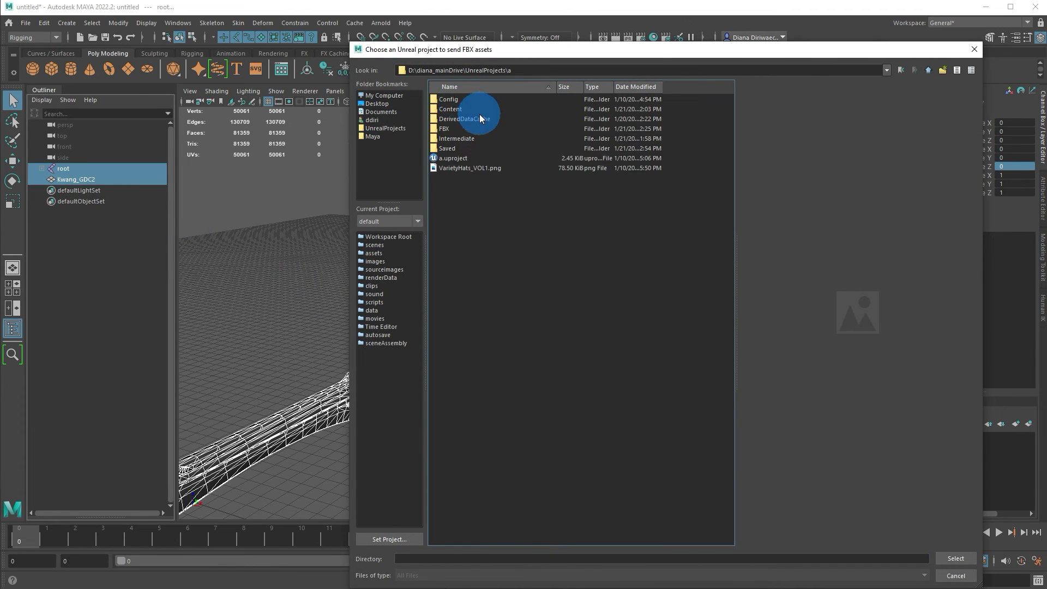
{"action": "double_click", "coordinate": [478, 116]}
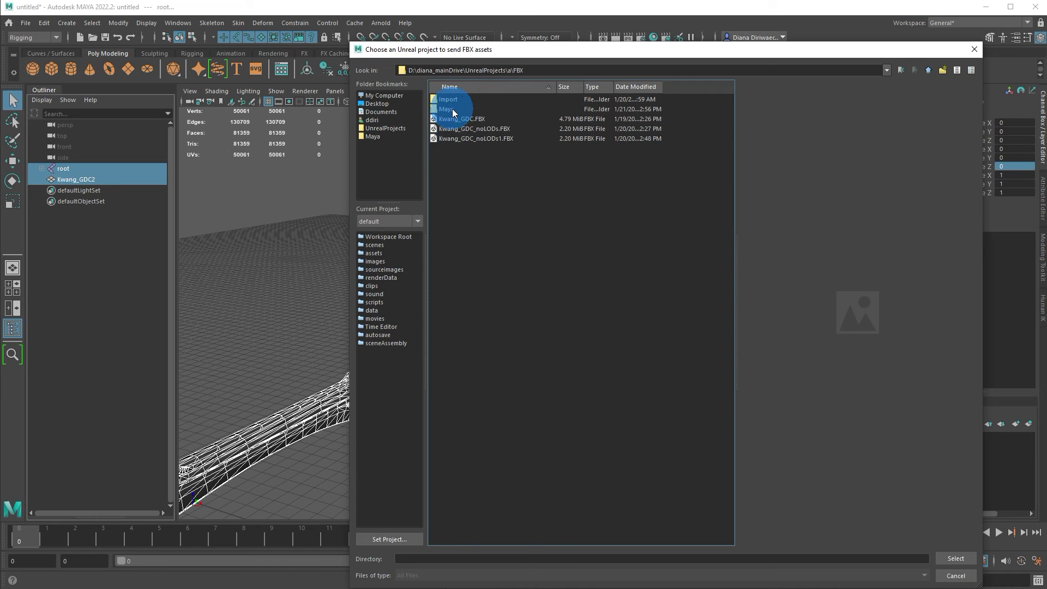
{"action": "double_click", "coordinate": [453, 110]}
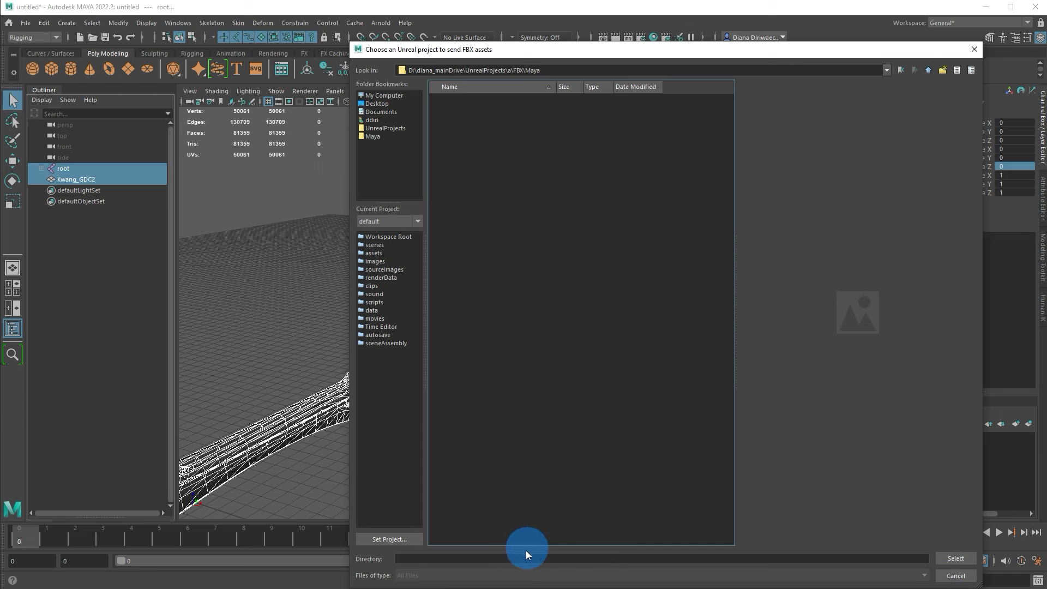
{"action": "left_click", "coordinate": [956, 558]}
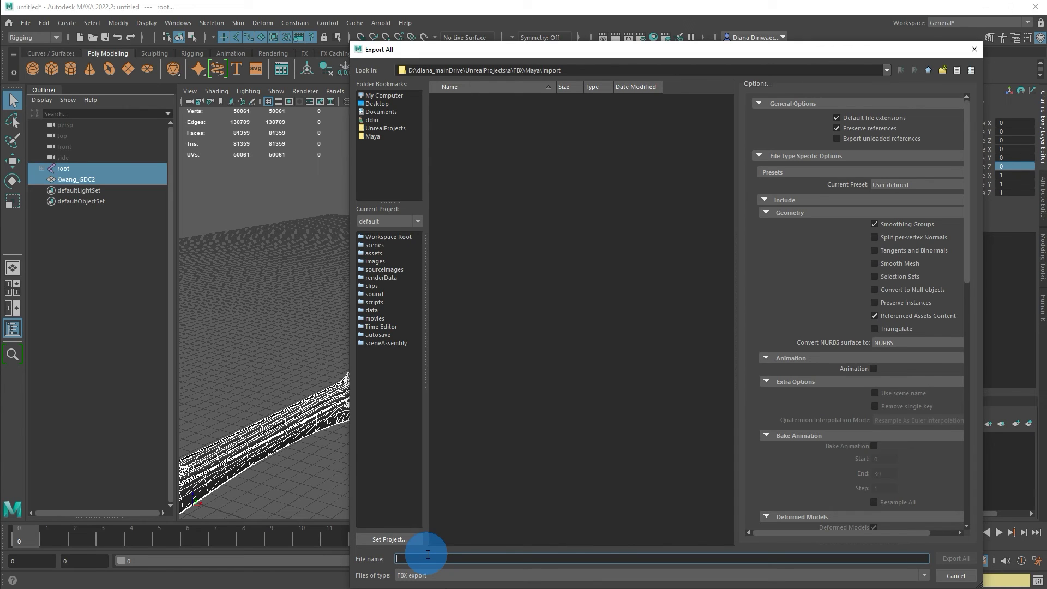
{"action": "type", "text": "mayaExport"}
{"action": "left_click", "coordinate": [956, 559]}
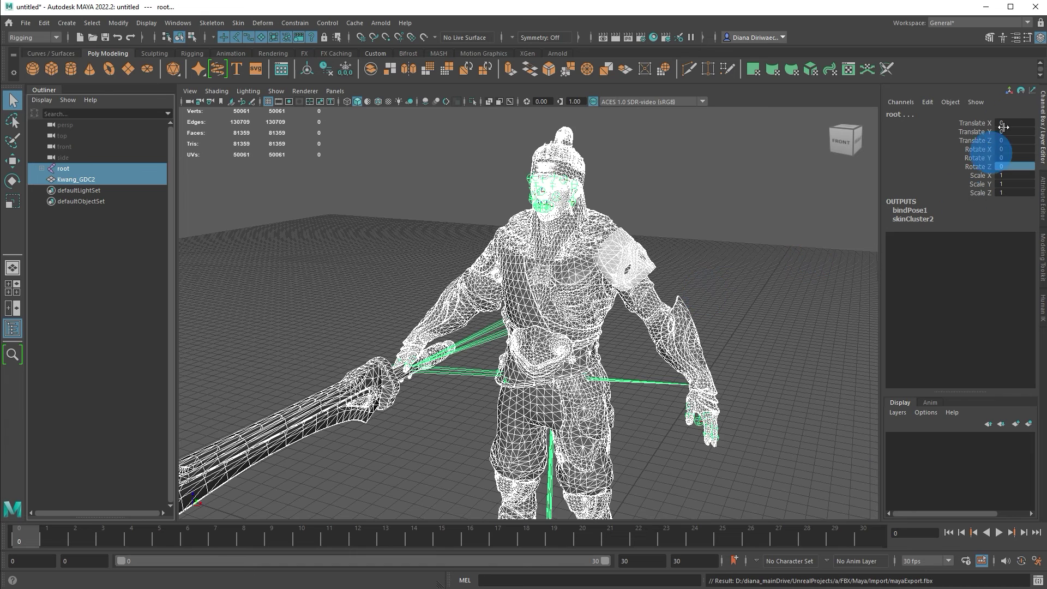
Switch to Unreal Editor and bring the mayaExport FBX file from the Import folder into the Kwang FBX content folder
{"action": "left_click", "coordinate": [987, 10]}
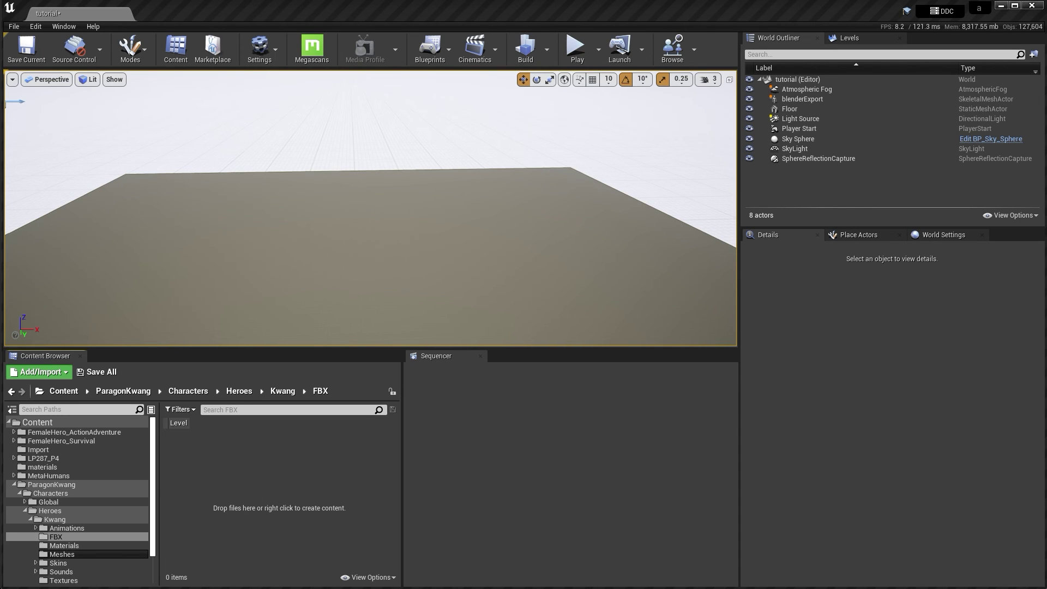
{"action": "key", "text": "alt+Tab"}
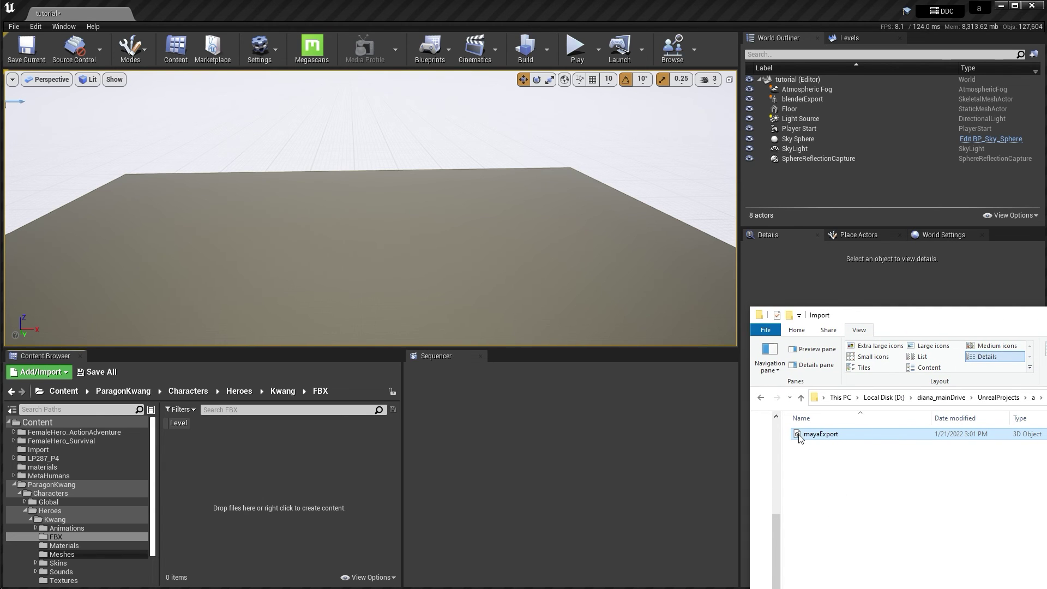
{"action": "left_click_drag", "start_coordinate": [801, 435], "coordinate": [261, 462]}
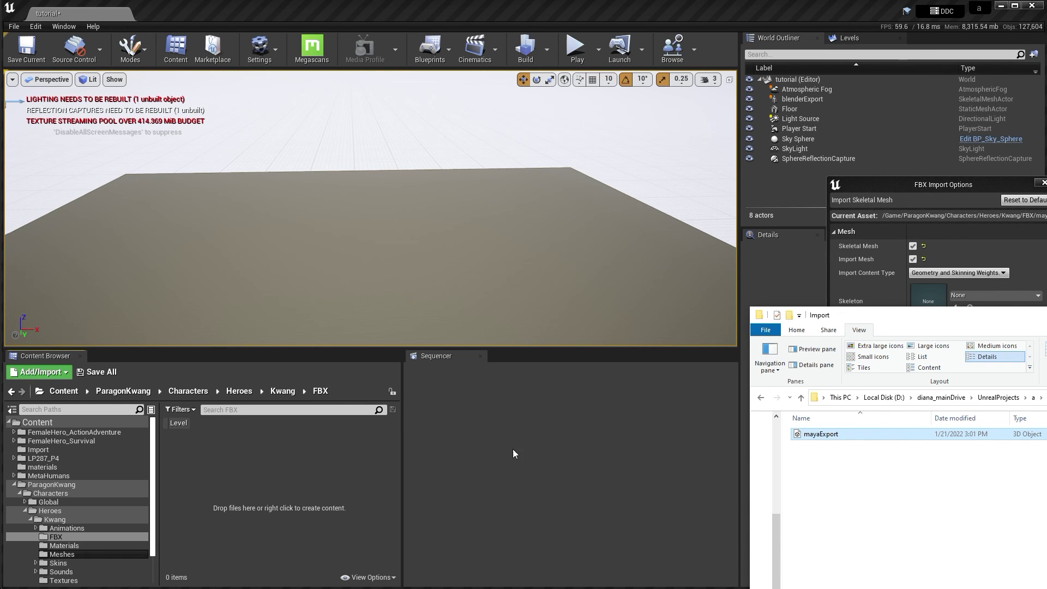
{"action": "left_click", "coordinate": [977, 199]}
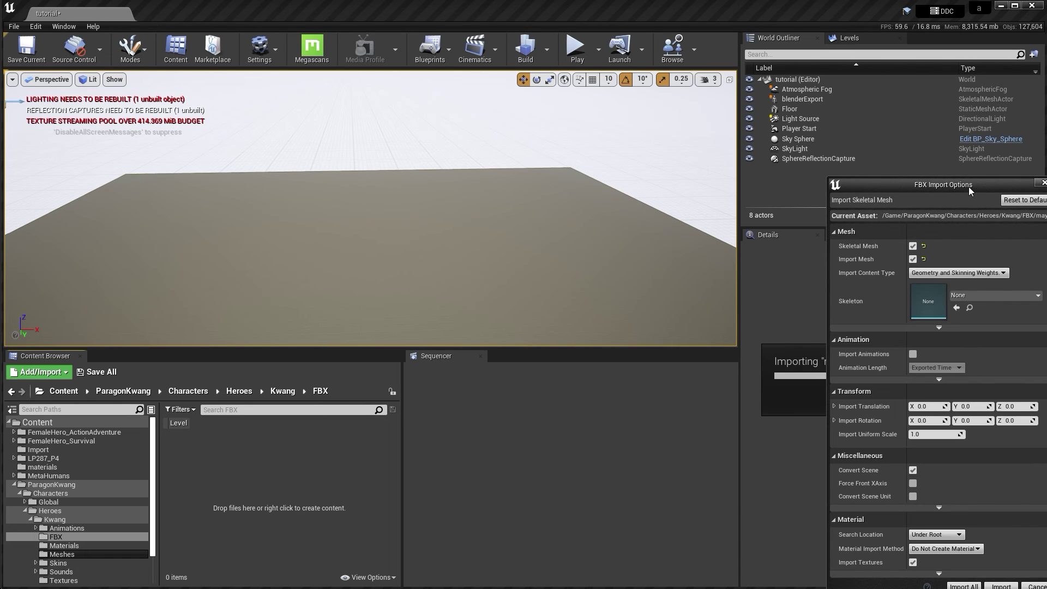
{"action": "left_click_drag", "start_coordinate": [969, 186], "coordinate": [630, 136]}
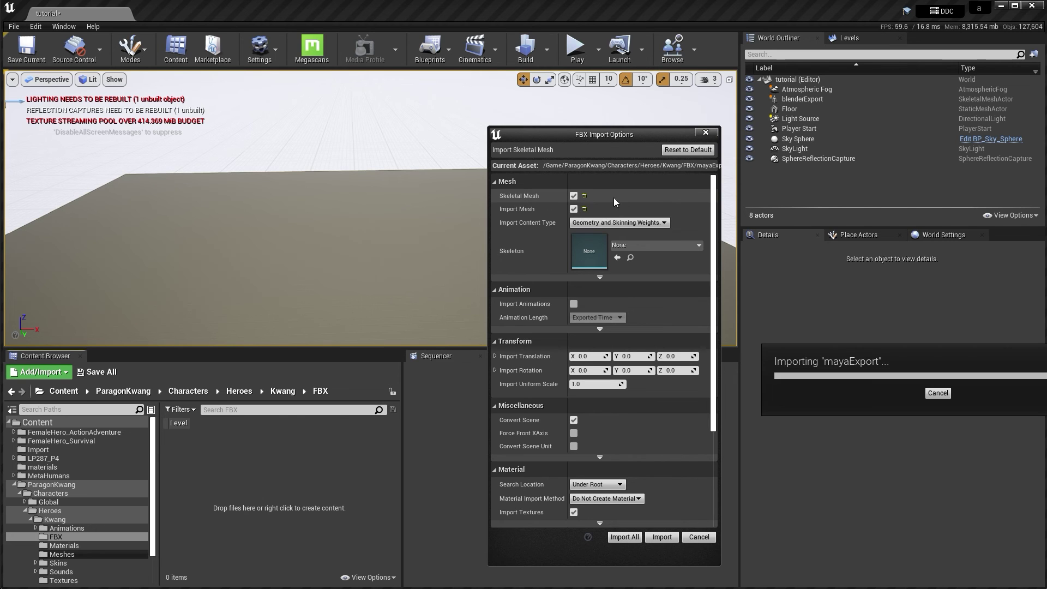
Assign Kwang_Skeleton as the skeleton, import the skeletal mesh, and close the message log
{"action": "left_click", "coordinate": [654, 244]}
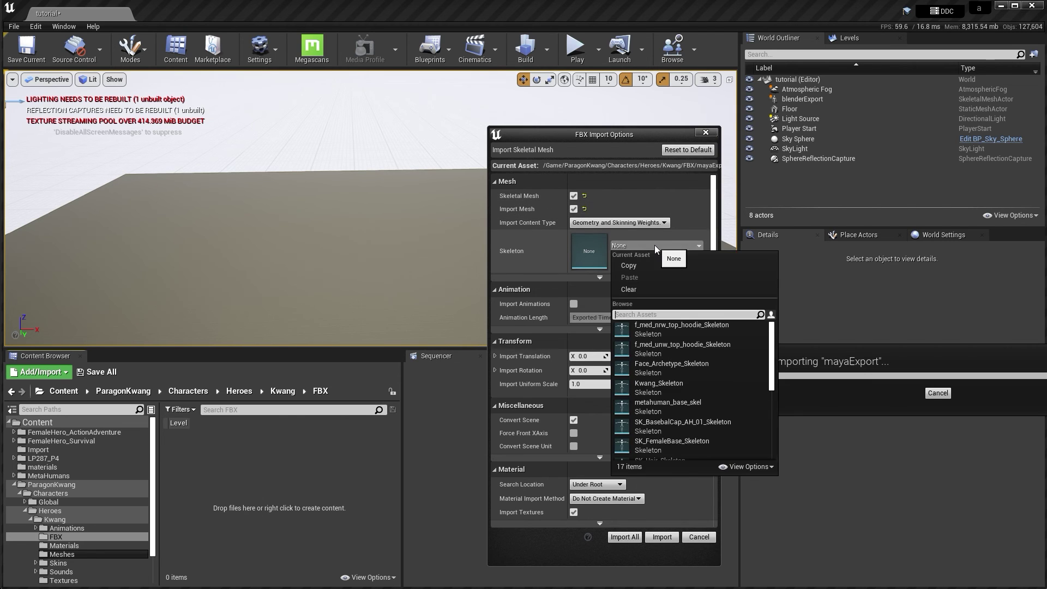
{"action": "left_click", "coordinate": [667, 387]}
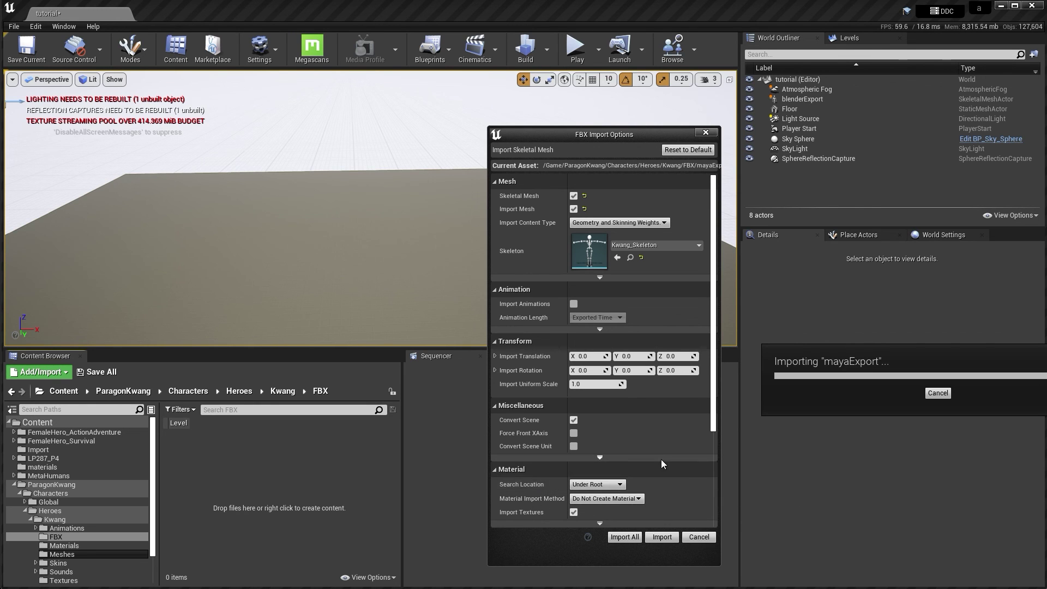
{"action": "left_click", "coordinate": [663, 537]}
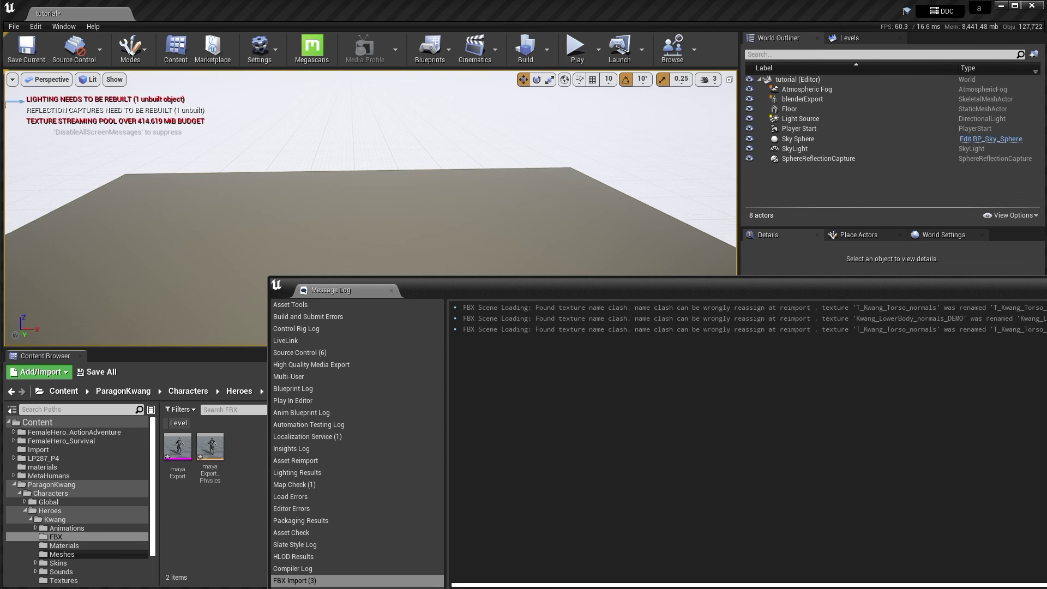
{"action": "left_click", "coordinate": [392, 290]}
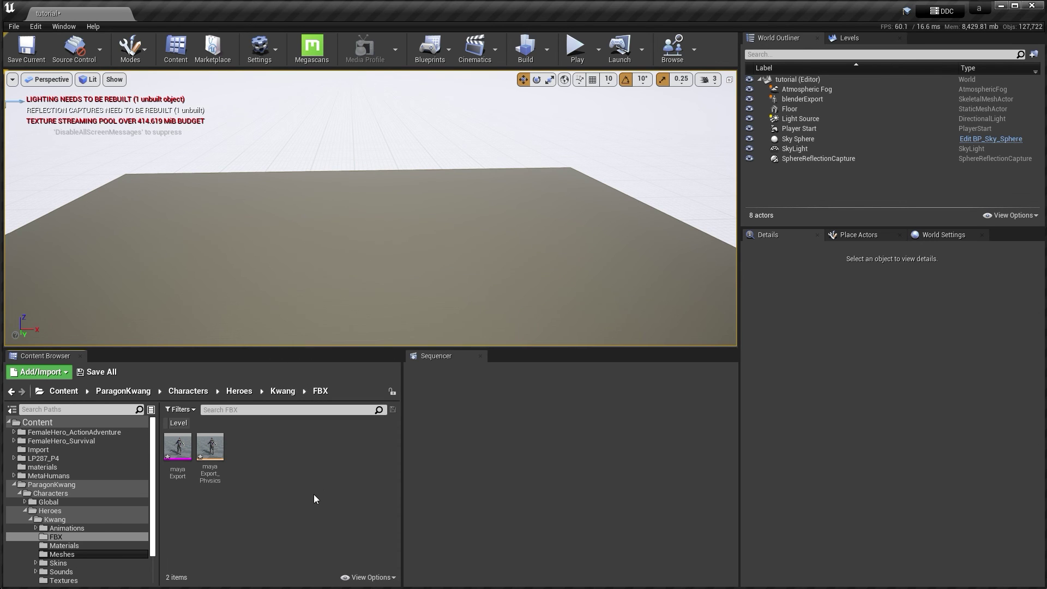
Open the imported mayaExport skeletal mesh and inspect the character's shoulder area up close
{"action": "double_click", "coordinate": [179, 446]}
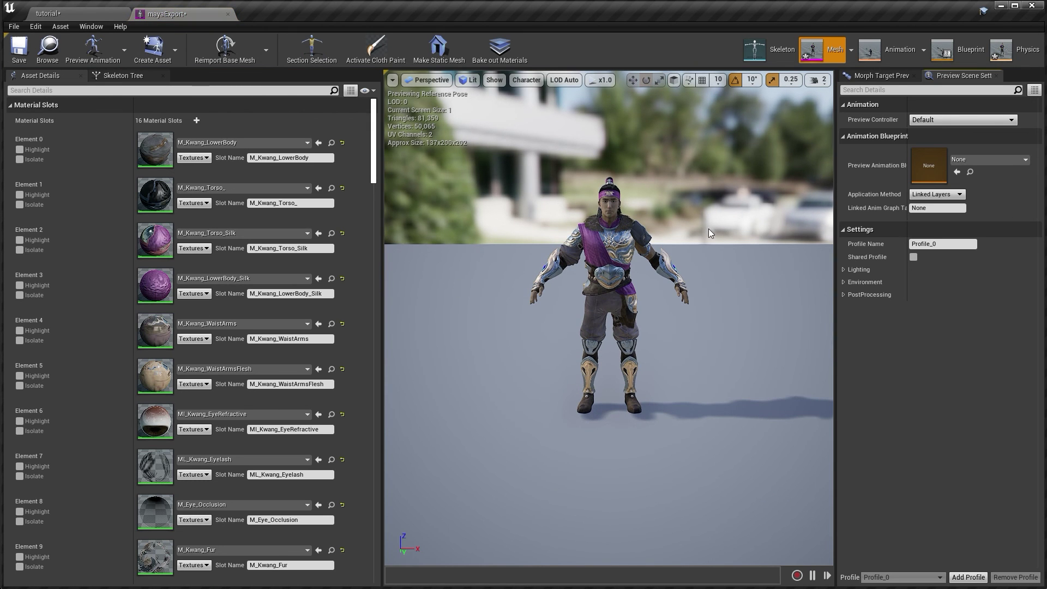
{"action": "left_click_drag", "start_coordinate": [716, 205], "coordinate": [724, 277]}
{"action": "scroll", "coordinate": [736, 267], "scroll_direction": "up", "scroll_amount": 3}
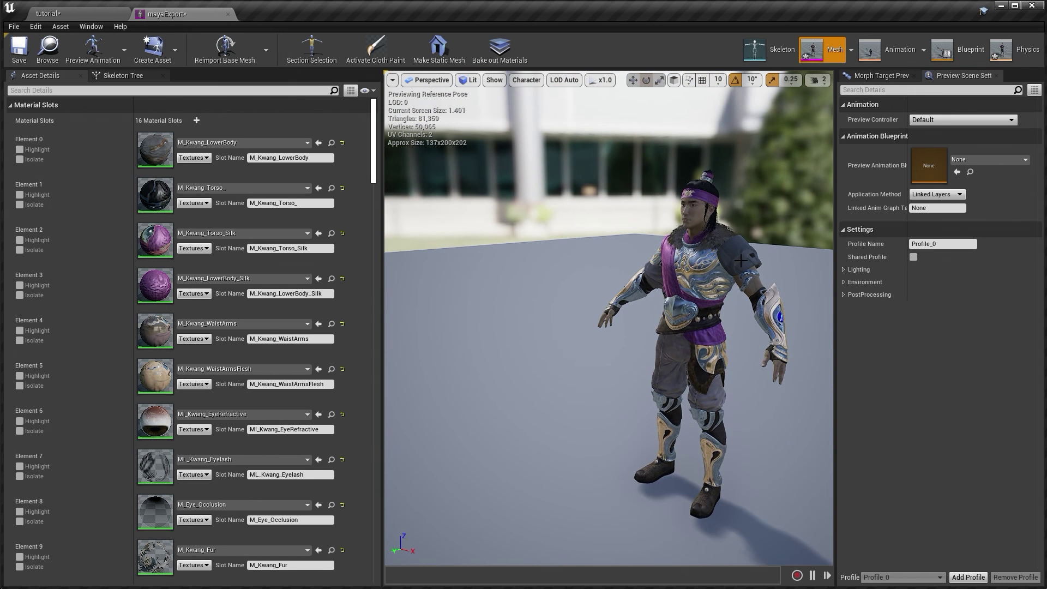
{"action": "scroll", "coordinate": [740, 260], "scroll_direction": "up", "scroll_amount": 2}
{"action": "scroll", "coordinate": [736, 257], "scroll_direction": "up", "scroll_amount": 3}
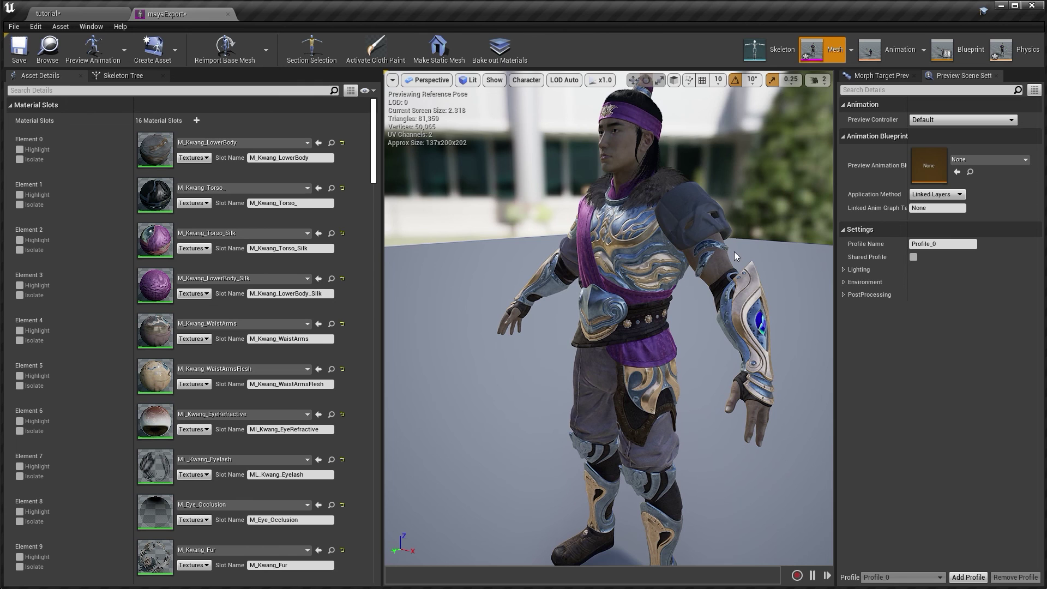
{"action": "left_click_drag", "start_coordinate": [568, 344], "coordinate": [503, 347]}
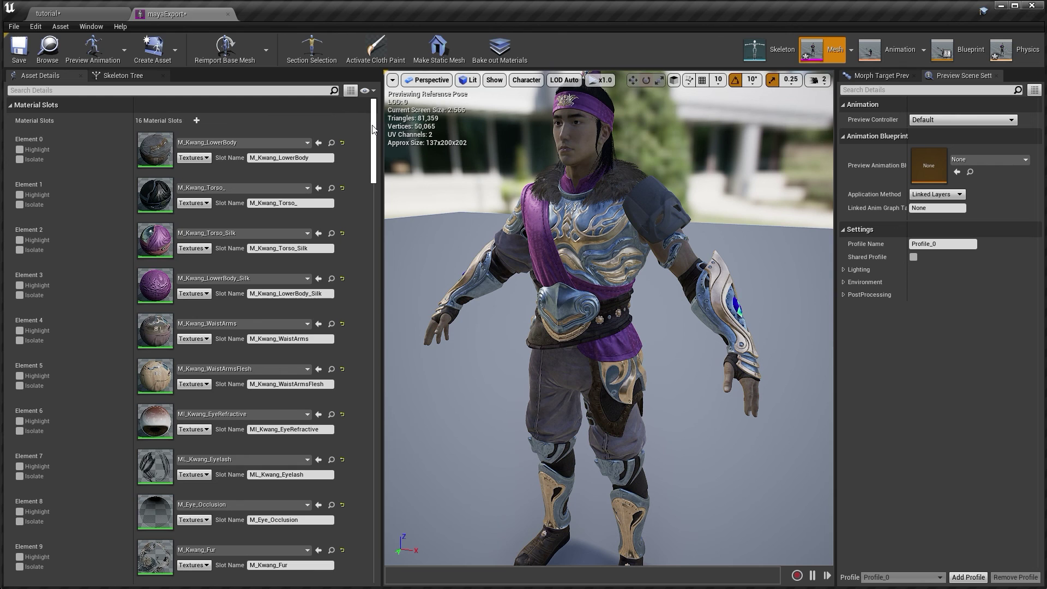
Assign the M_Kwang_Torso_ material to the empty Element 13 slot and check the character from the front
{"action": "left_click_drag", "start_coordinate": [374, 129], "coordinate": [381, 175]}
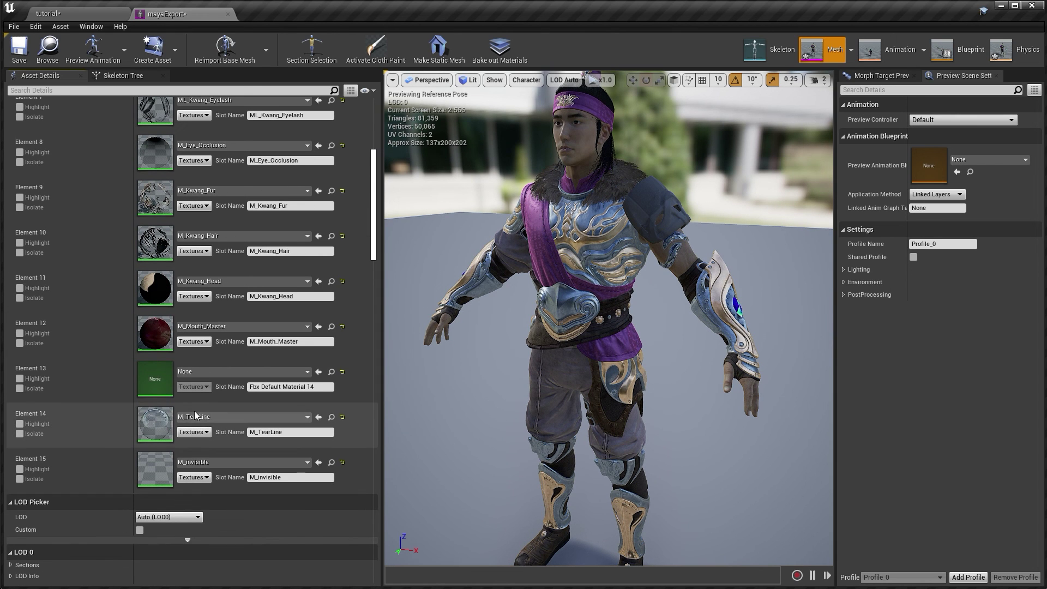
{"action": "left_click", "coordinate": [211, 370]}
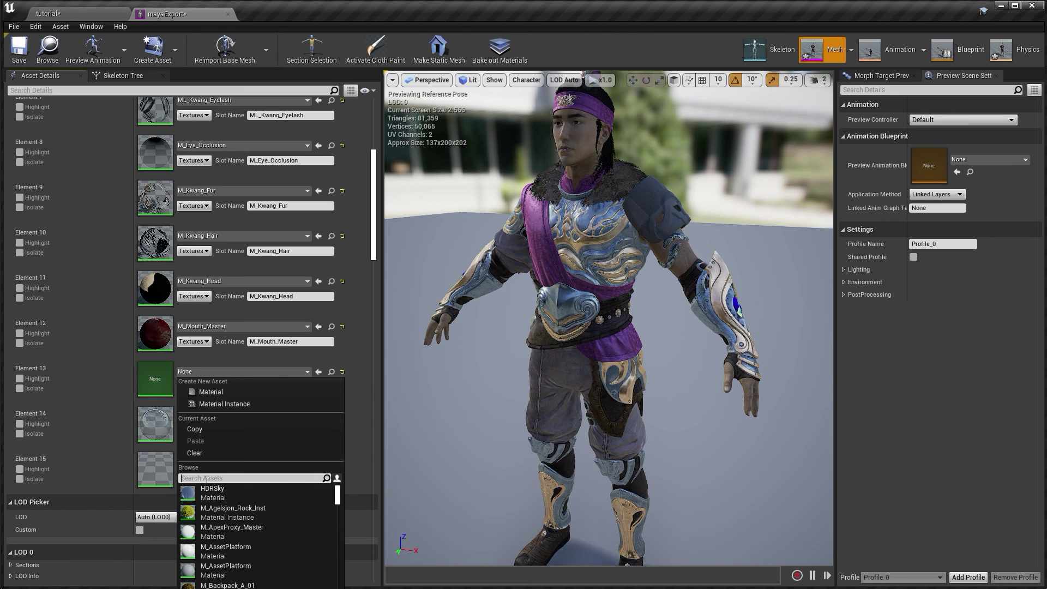
{"action": "type", "text": "torso"}
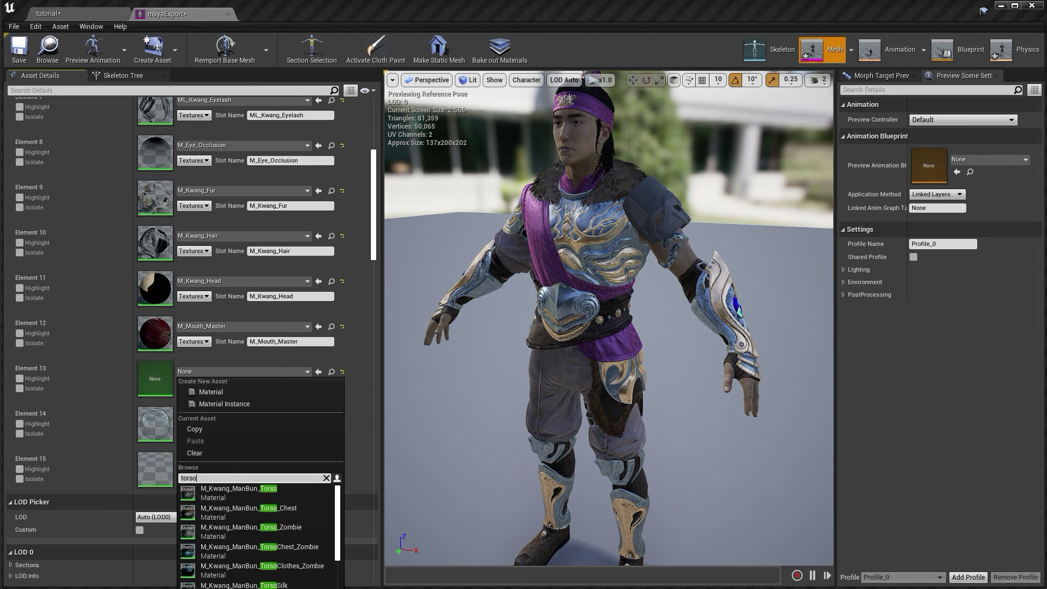
{"action": "key", "text": "Return"}
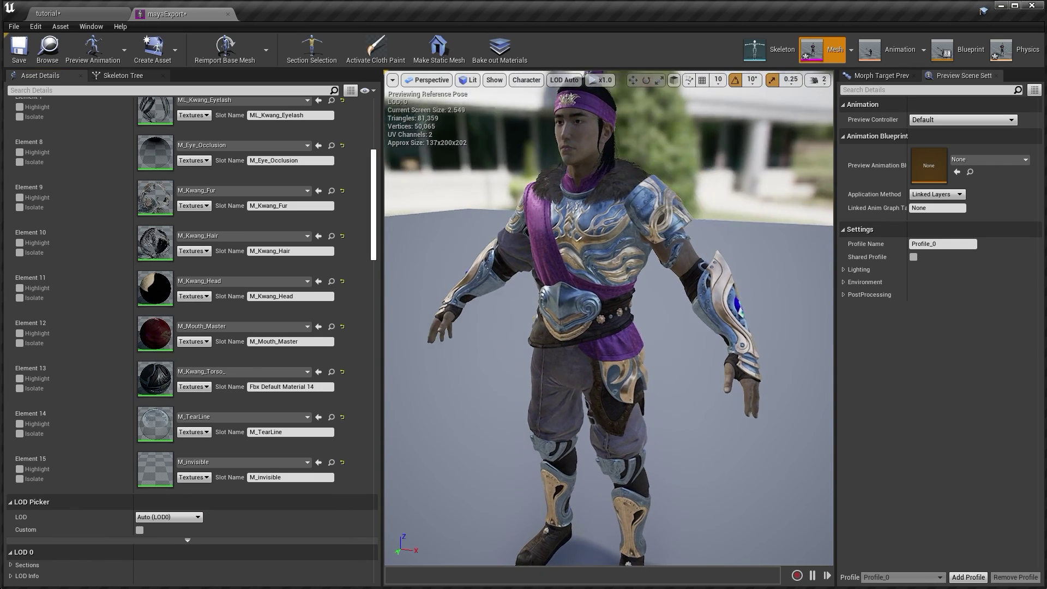
{"action": "mouse_move", "coordinate": [608, 327]}
{"action": "left_mouse_down"}
{"action": "mouse_move", "coordinate": [698, 327]}
{"action": "mouse_move", "coordinate": [616, 327]}
{"action": "left_mouse_up"}
{"action": "scroll", "coordinate": [633, 330], "scroll_direction": "down", "scroll_amount": 4}
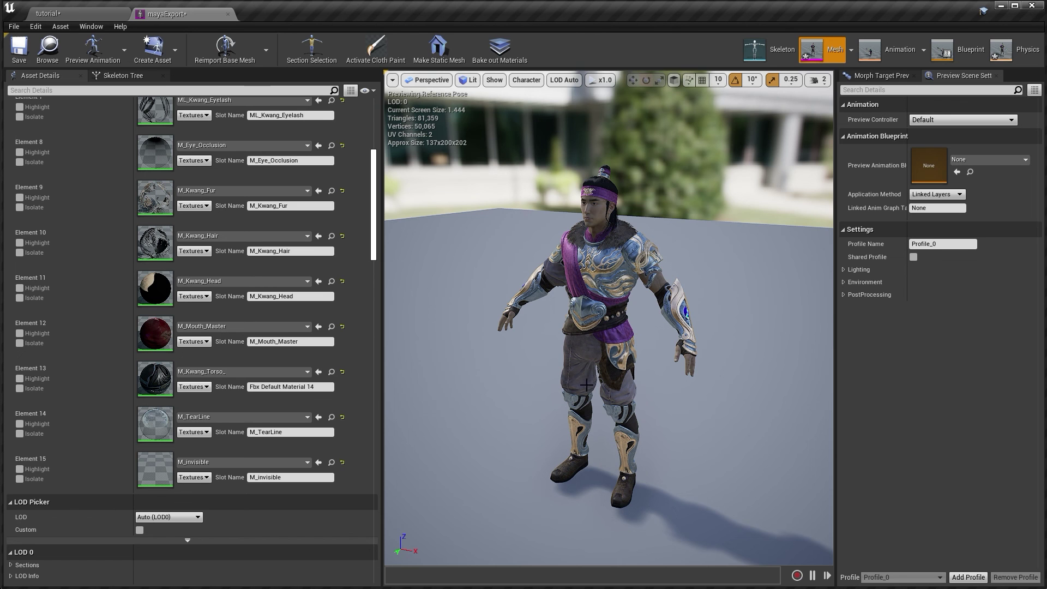
{"action": "left_click_drag", "start_coordinate": [574, 394], "coordinate": [605, 367]}
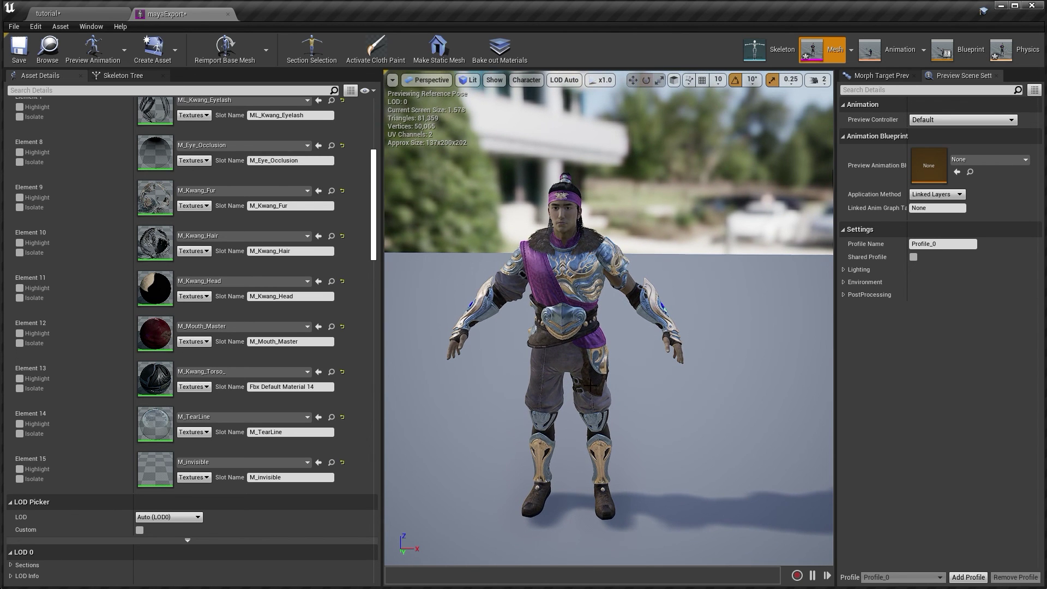